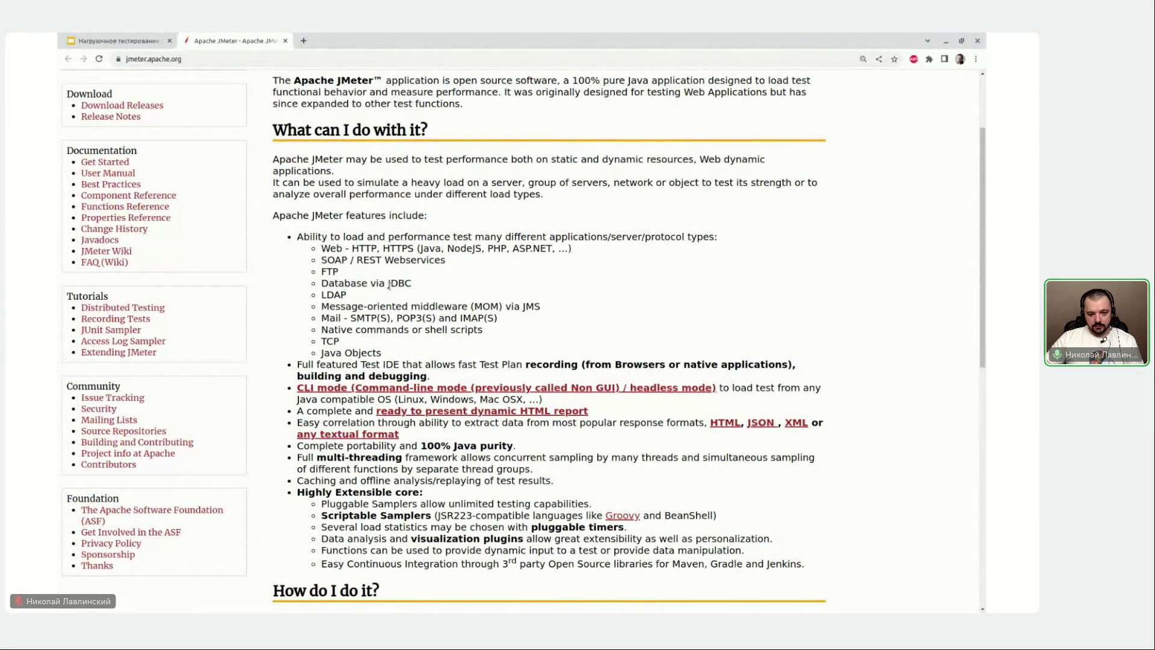
Examine the supported applications and protocols, from Web to Java Objects, and the other features listed on the Apache JMeter home page.
double_click(391, 285)
left_click_drag(318, 295, 503, 330)
left_click(528, 305)
double_click(528, 307)
left_click(492, 335)
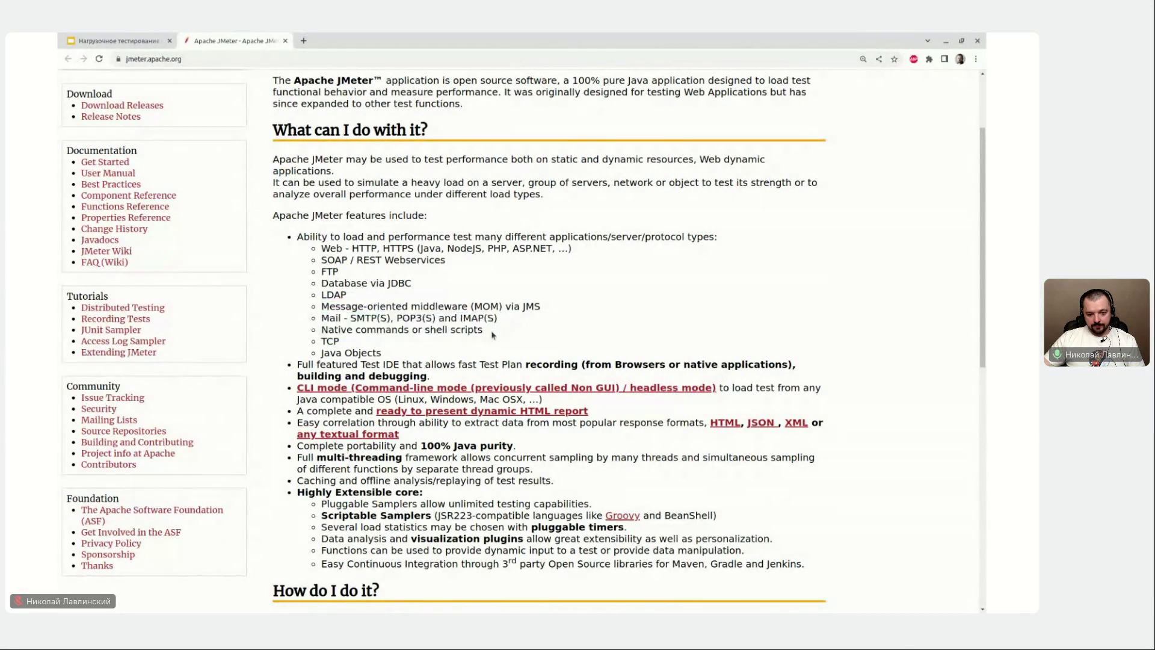
double_click(330, 341)
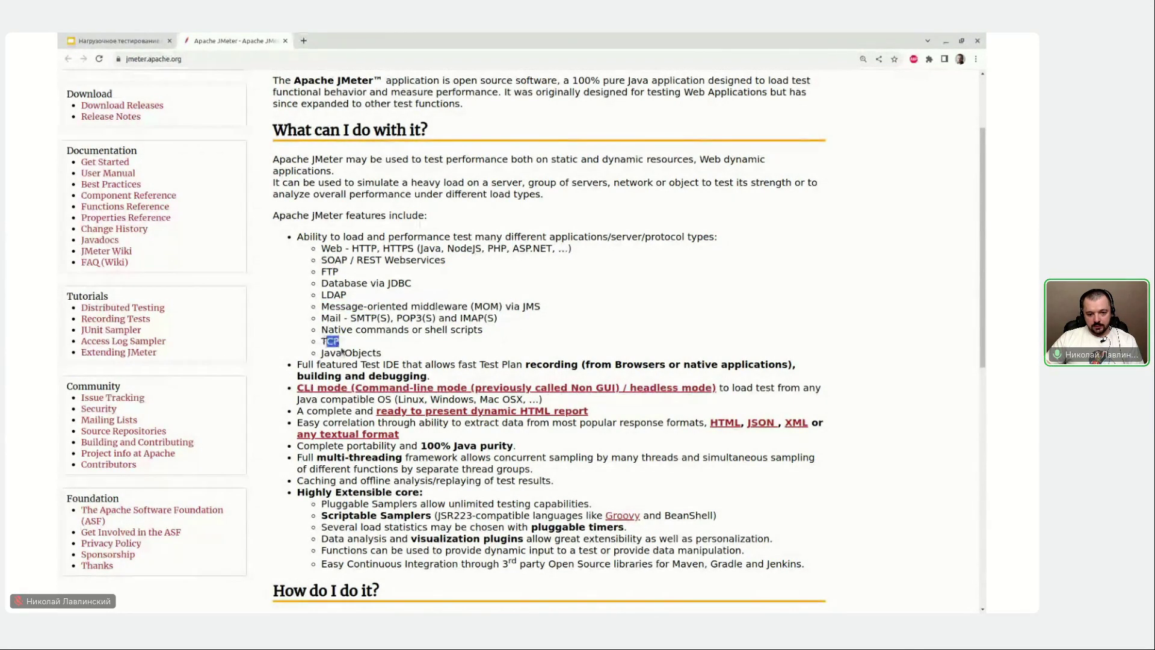
left_click_drag(321, 353, 390, 366)
left_click(474, 333)
left_click_drag(310, 247, 464, 357)
left_click(589, 324)
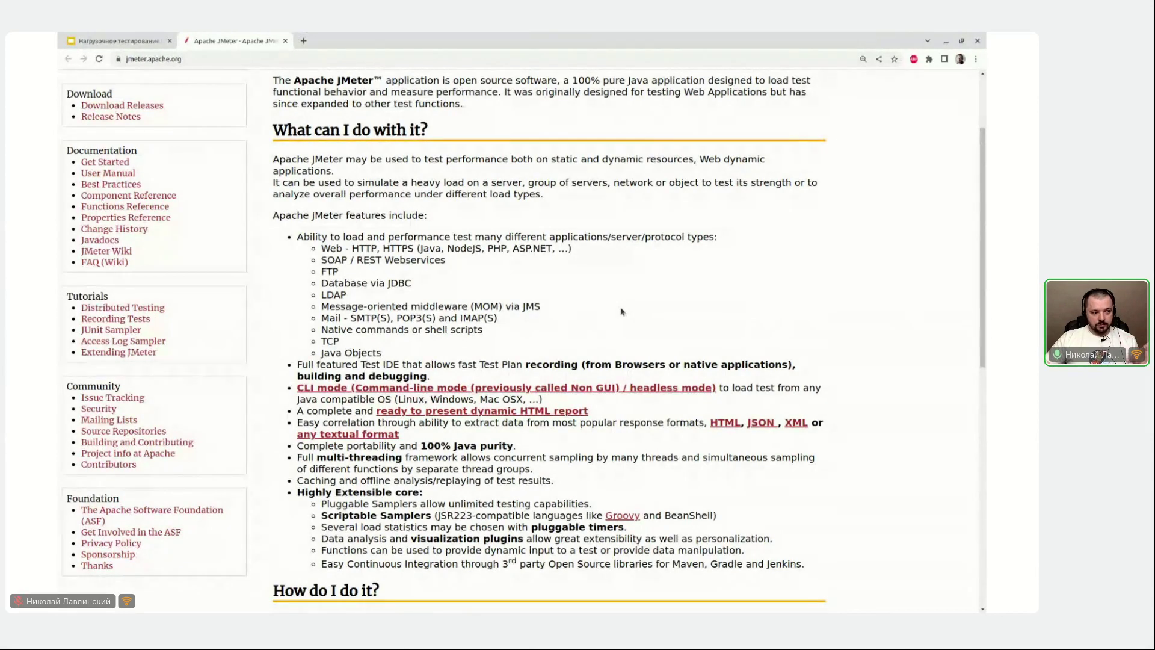
scroll(622, 311, "down", 3)
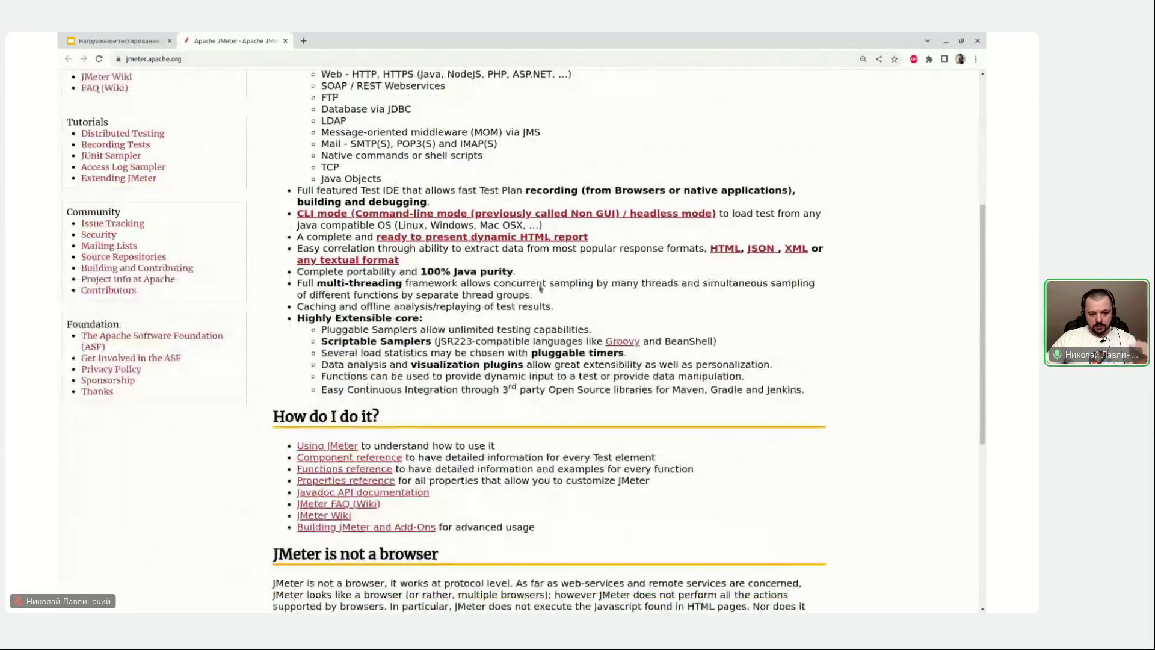
scroll(120, 235, "up", 1)
scroll(121, 235, "up", 4)
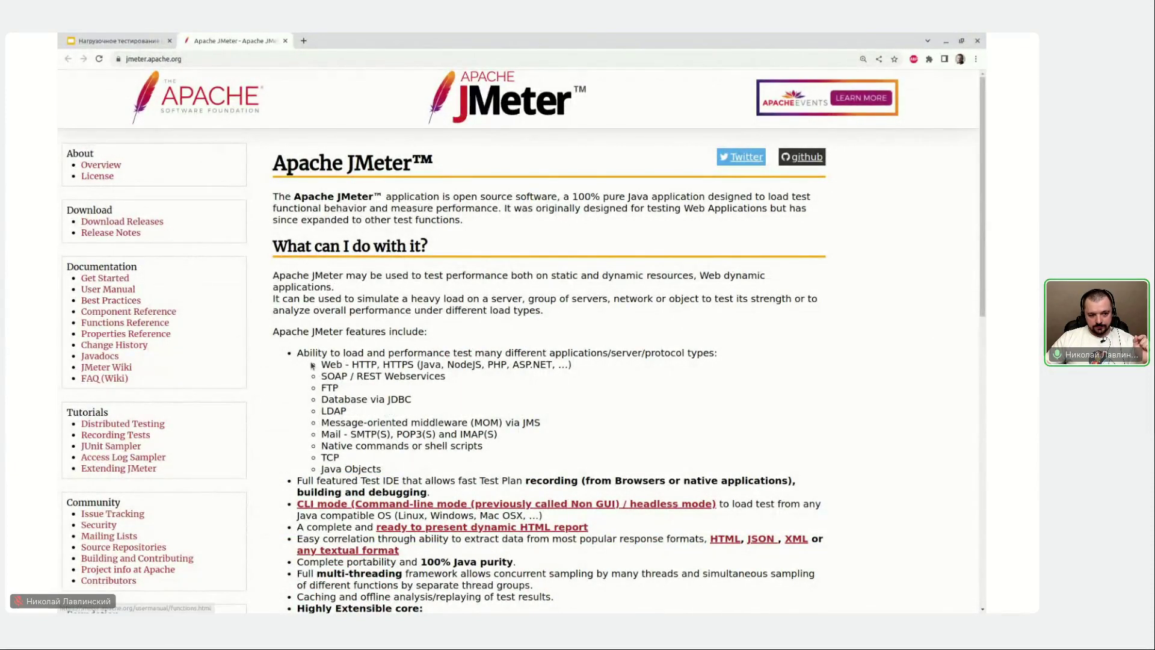
Exit the slide show at the Apache JMeter slide and switch to the JMeter application with the otus-plan.jmx test plan.
left_click(129, 41)
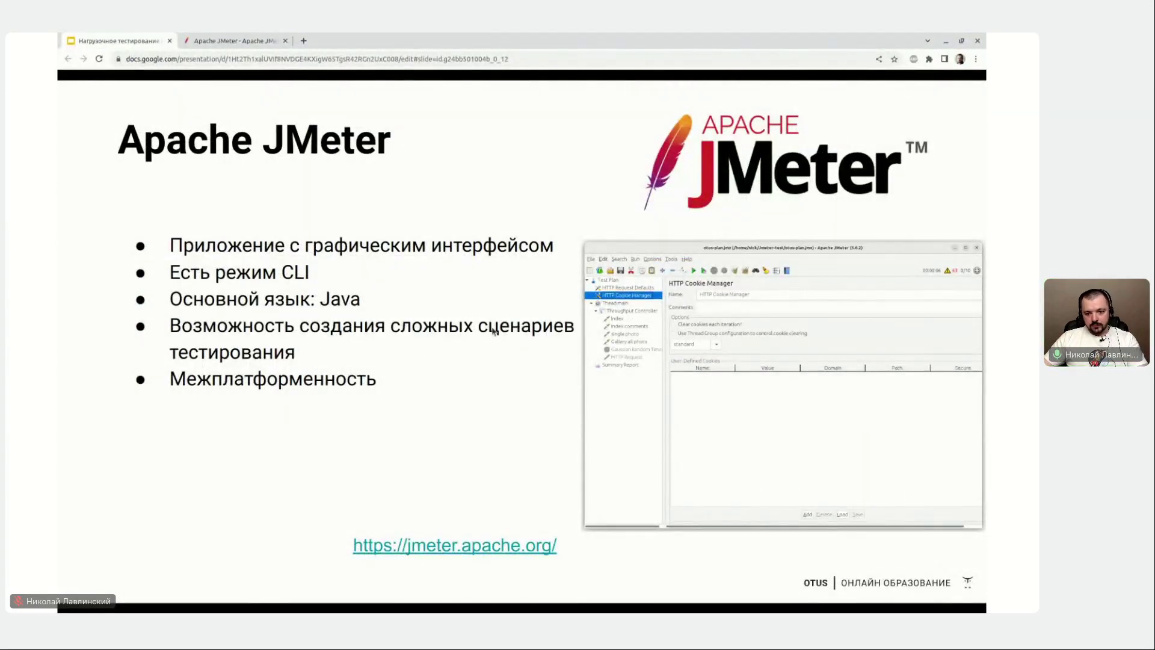
key("Escape")
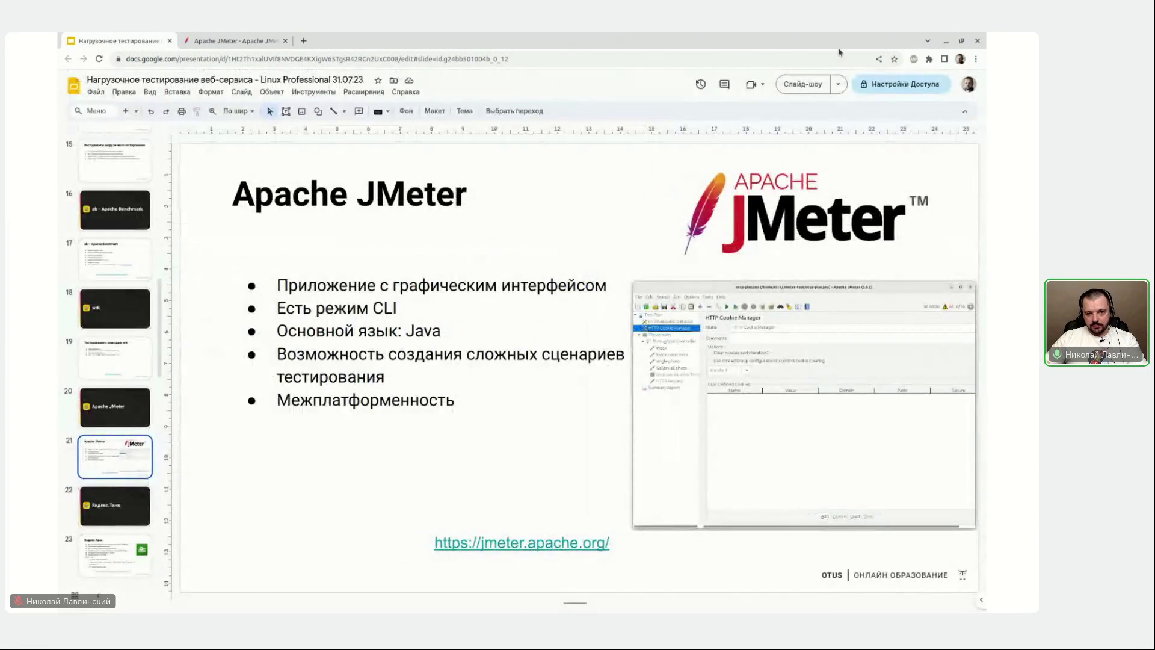
left_click(235, 44)
key("alt+Tab")
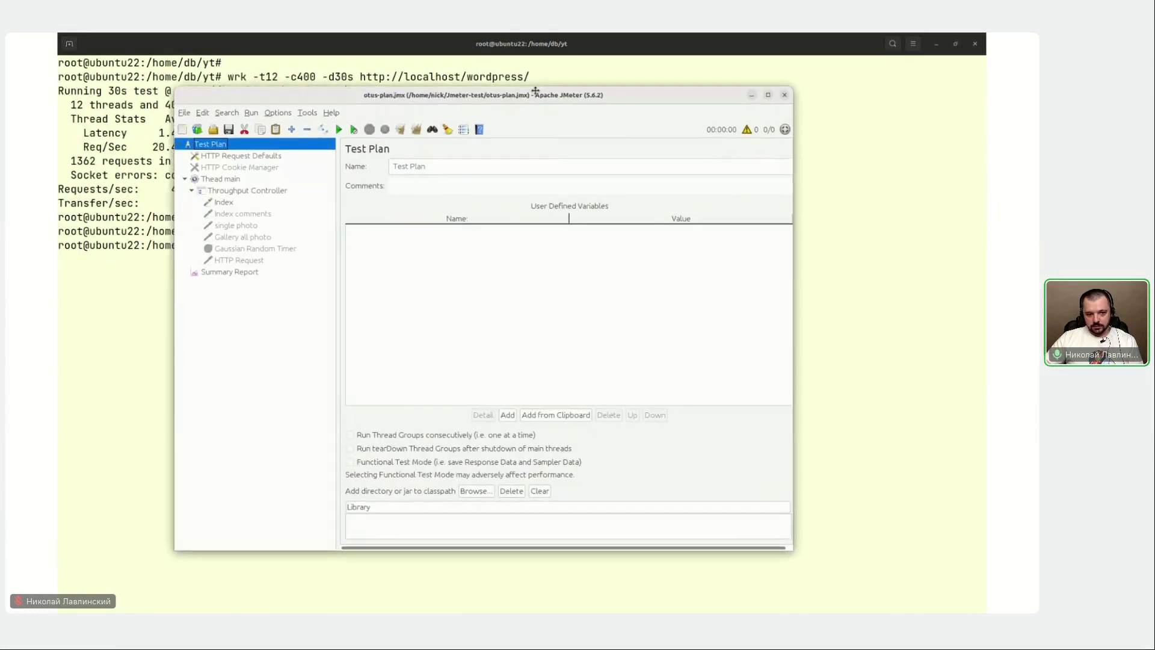
Zoom in the JMeter interface one level, then enlarge and reposition its window over the terminal.
left_click(214, 100)
mouse_move(269, 102)
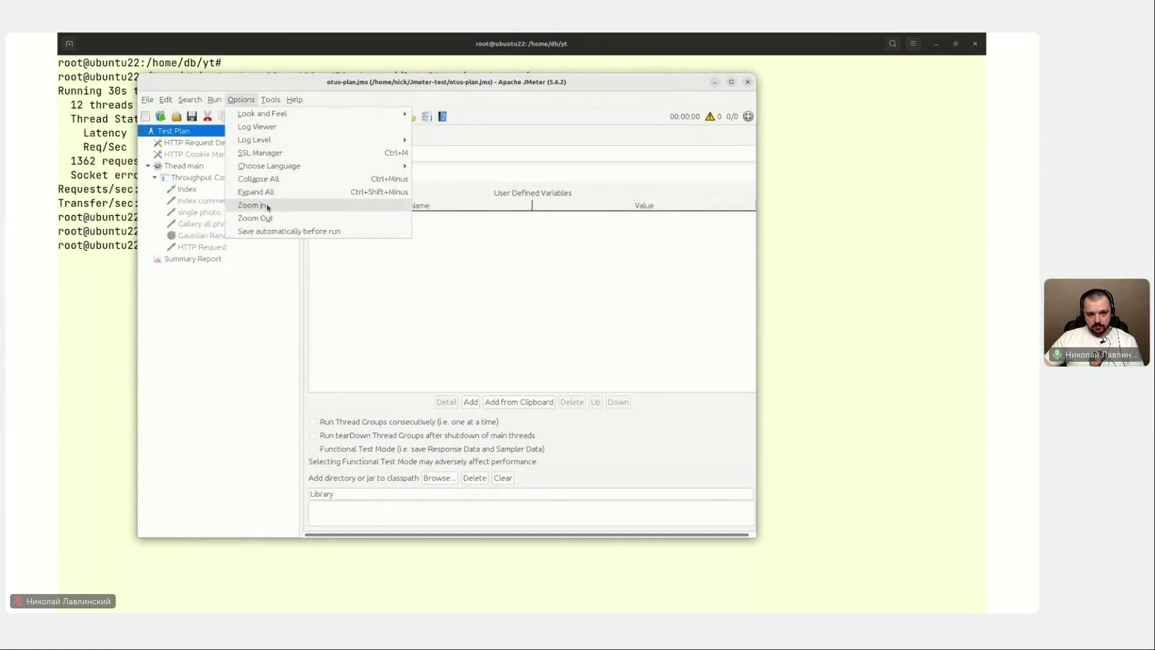
left_click(266, 208)
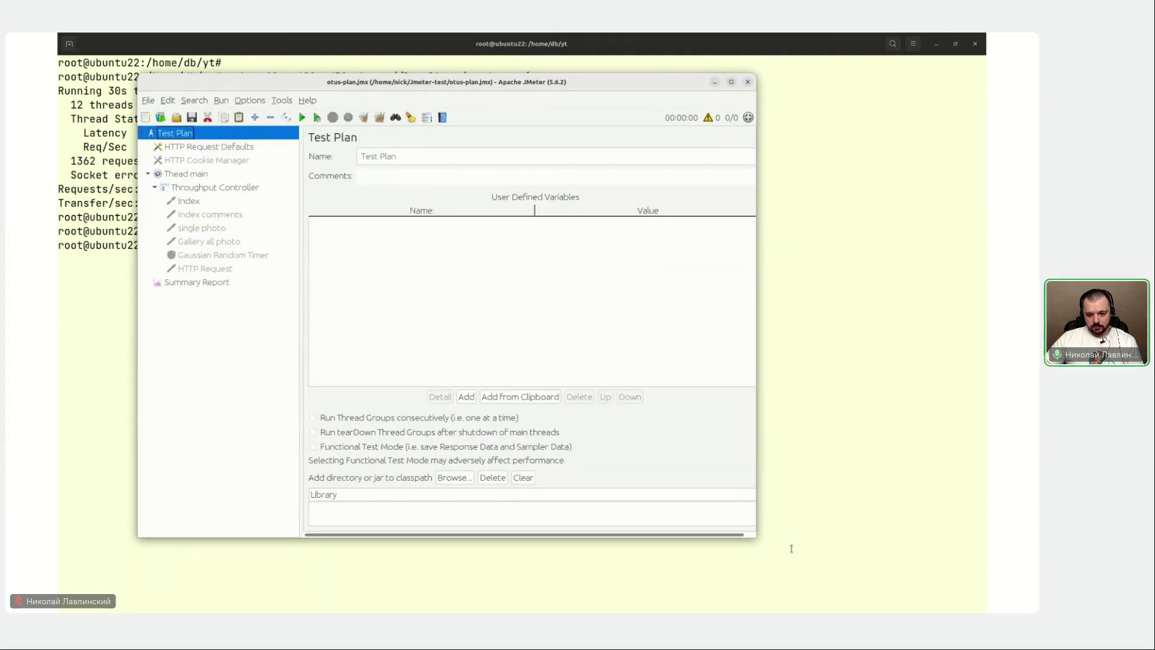
left_click_drag(760, 541, 825, 574)
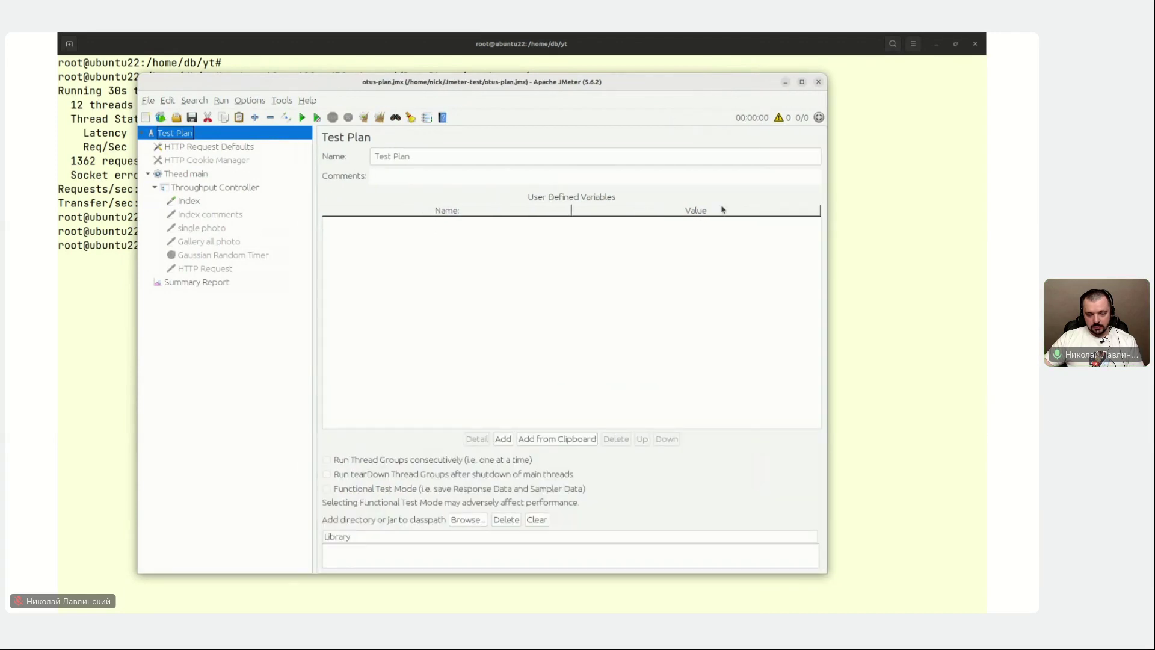
left_click_drag(468, 84, 451, 87)
Review the settings of the Test Plan root, HTTP Request Defaults and HTTP Cookie Manager elements.
left_click(176, 153)
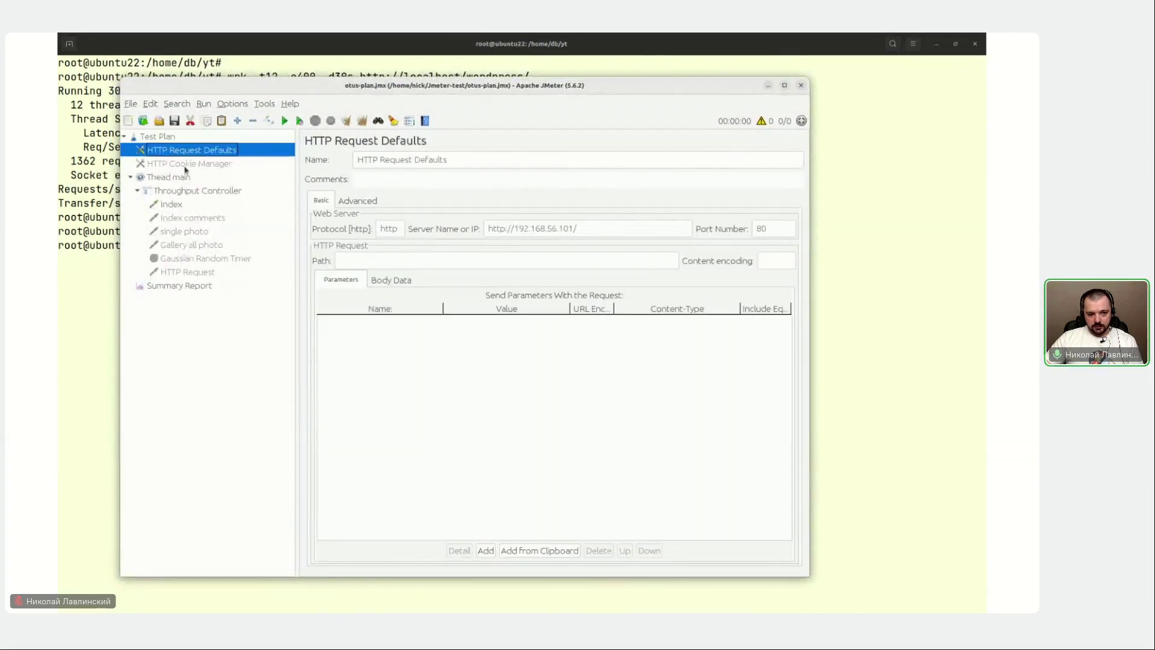
left_click(153, 137)
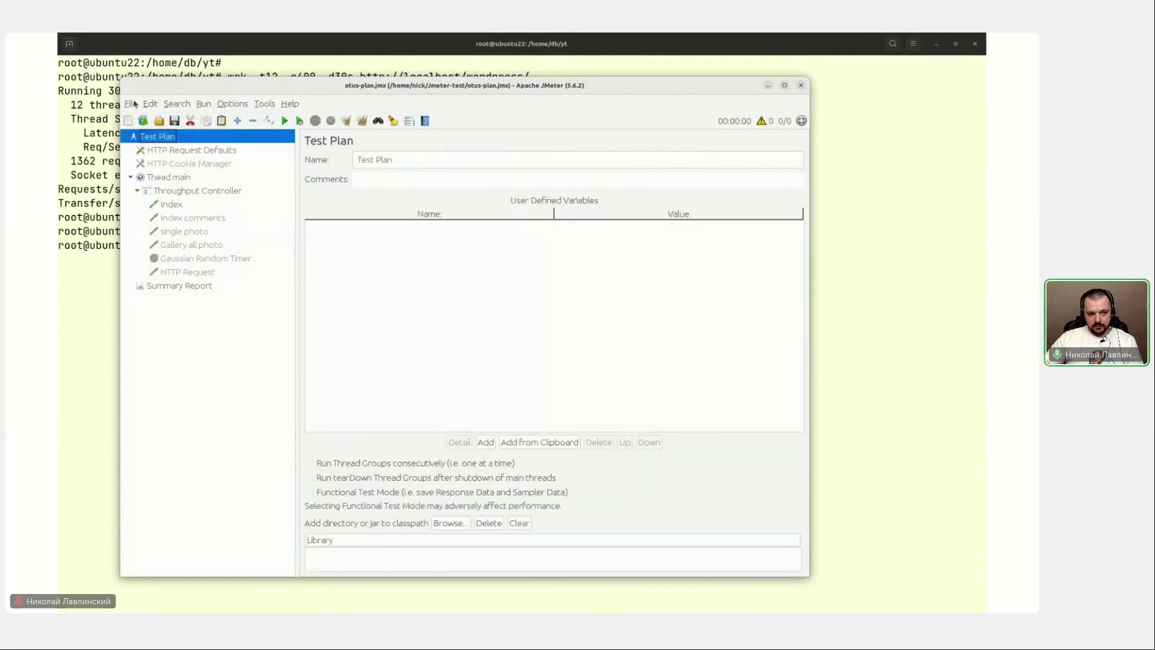
left_click_drag(400, 86, 411, 94)
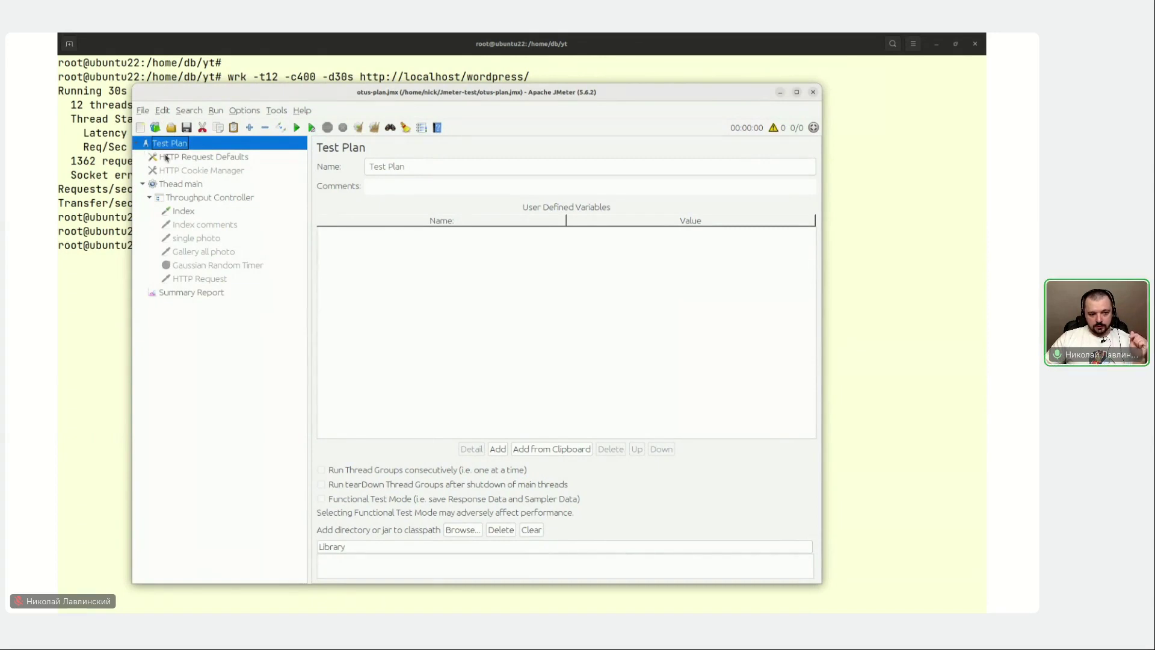
left_click(178, 171)
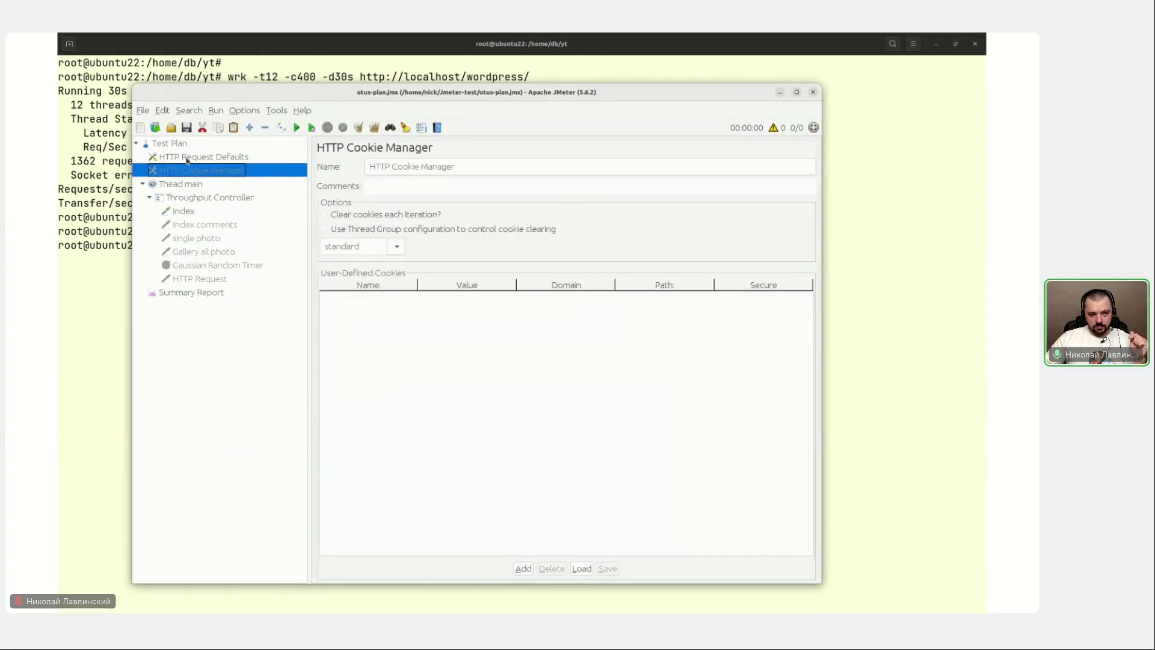
left_click(187, 159)
left_click(169, 146)
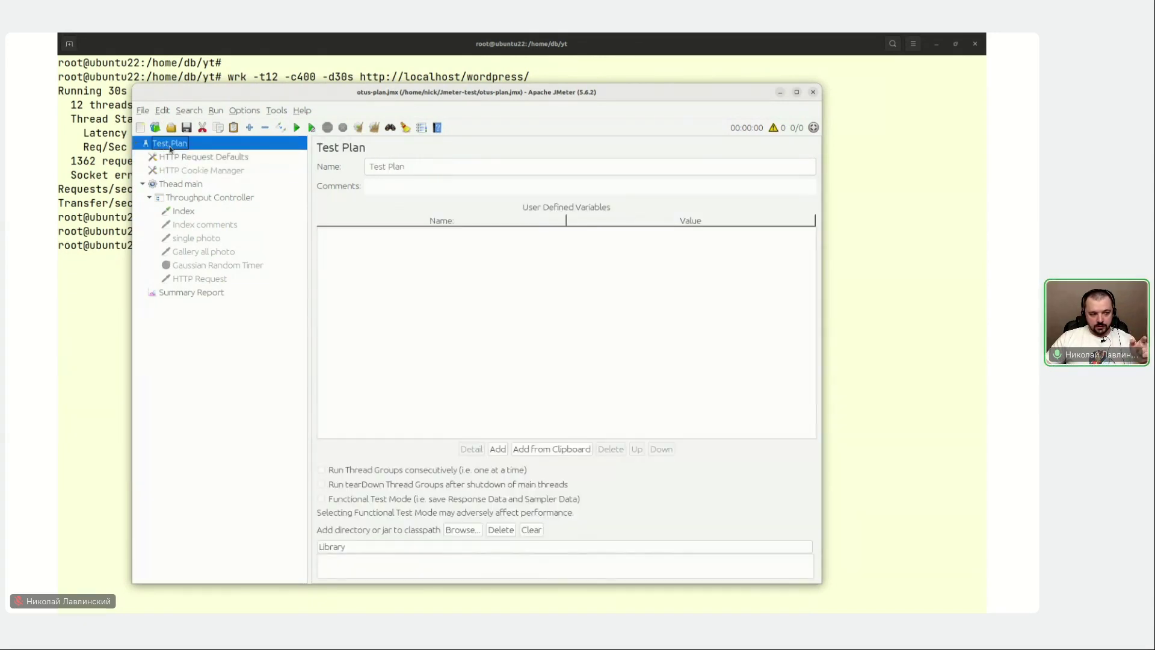
left_click(188, 157)
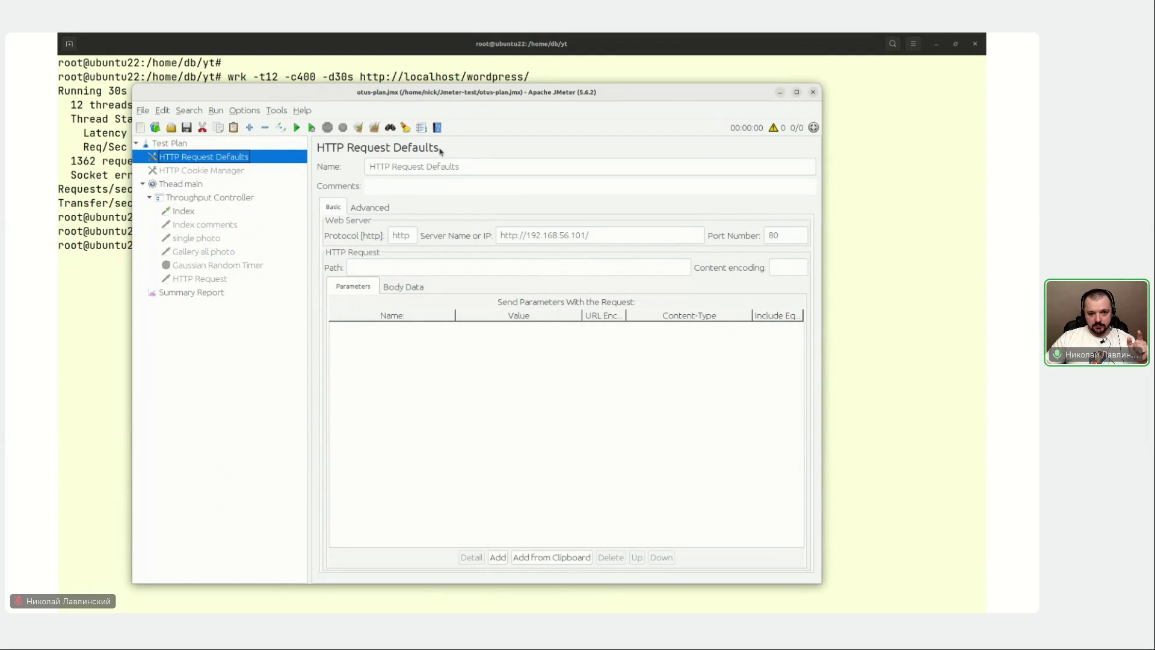
left_click(161, 144)
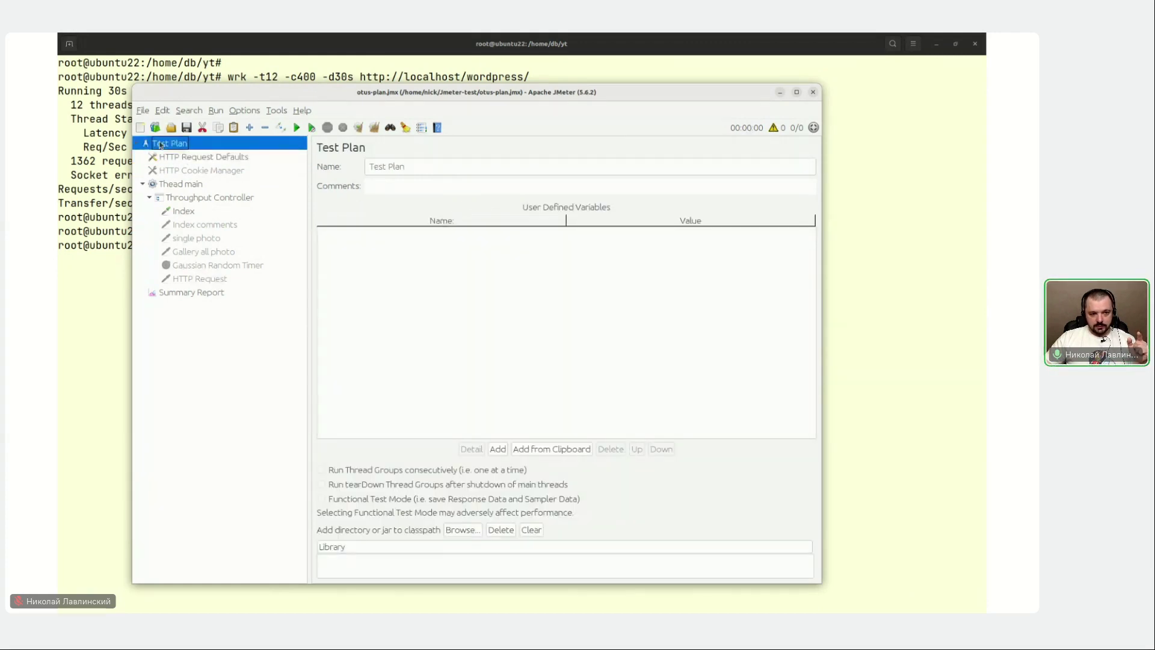
Examine the config elements and listeners that can be added to the Test Plan, and view the existing Summary Report.
right_click(162, 144)
mouse_move(174, 150)
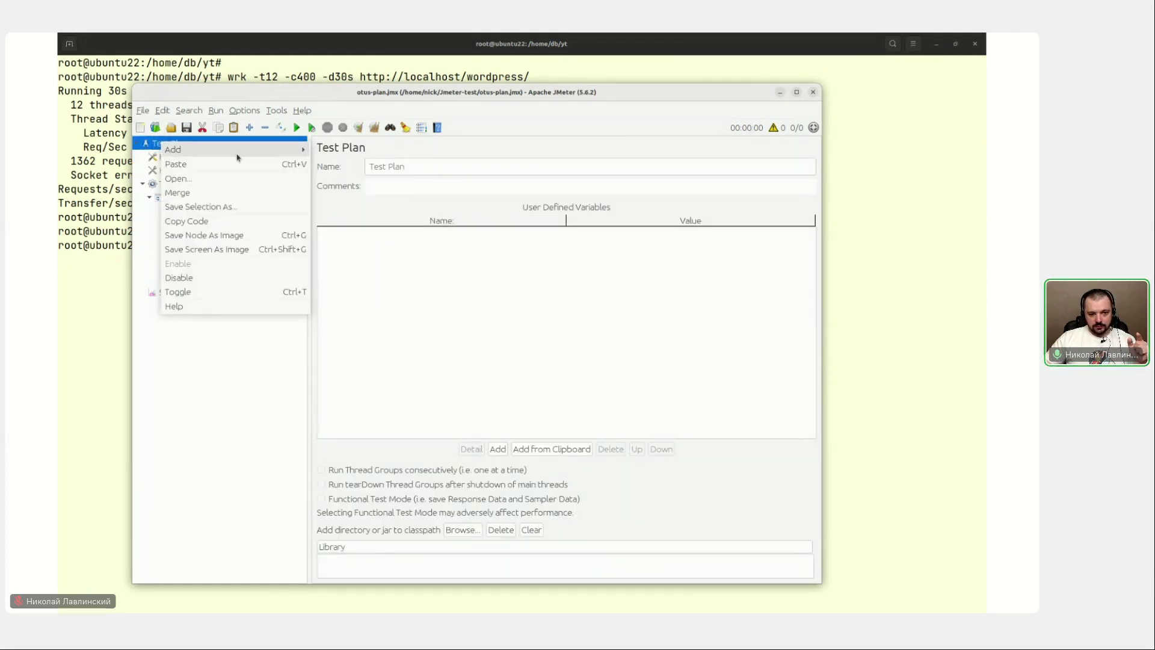
mouse_move(354, 167)
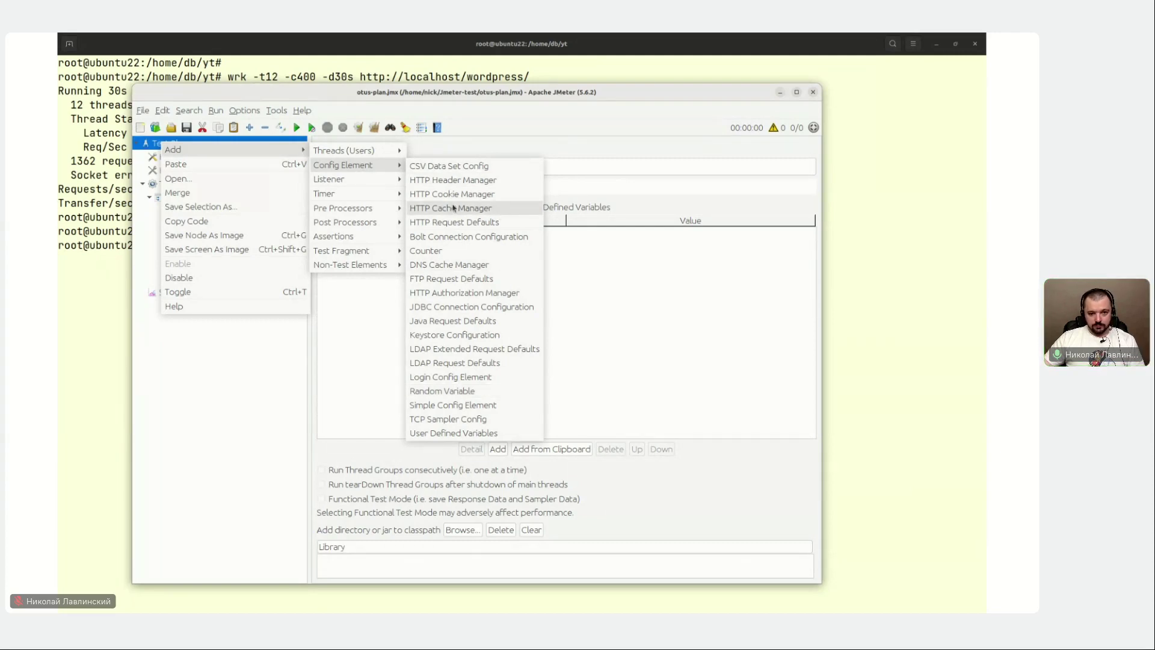
mouse_move(384, 155)
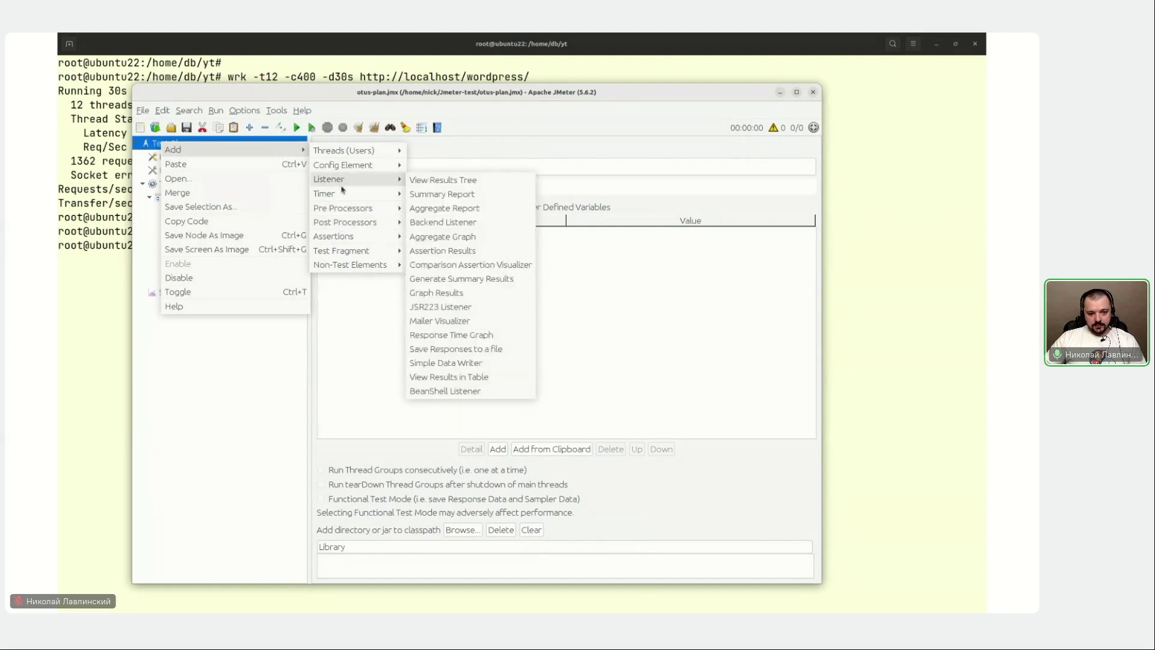
mouse_move(343, 191)
left_click(441, 194)
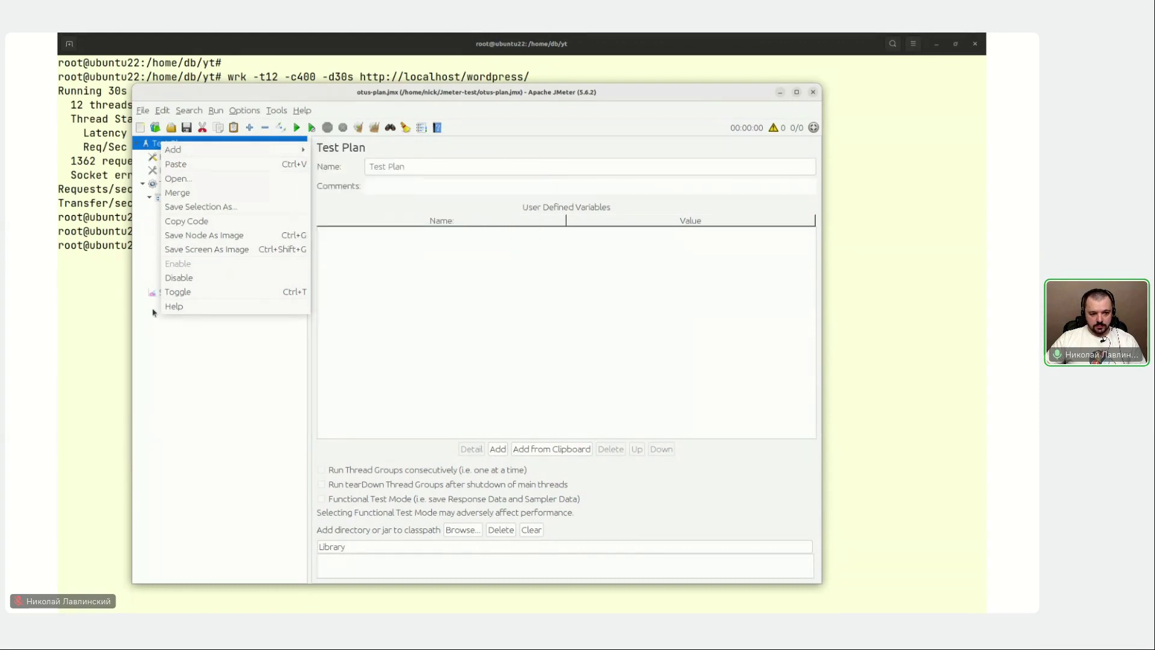
left_click(171, 294)
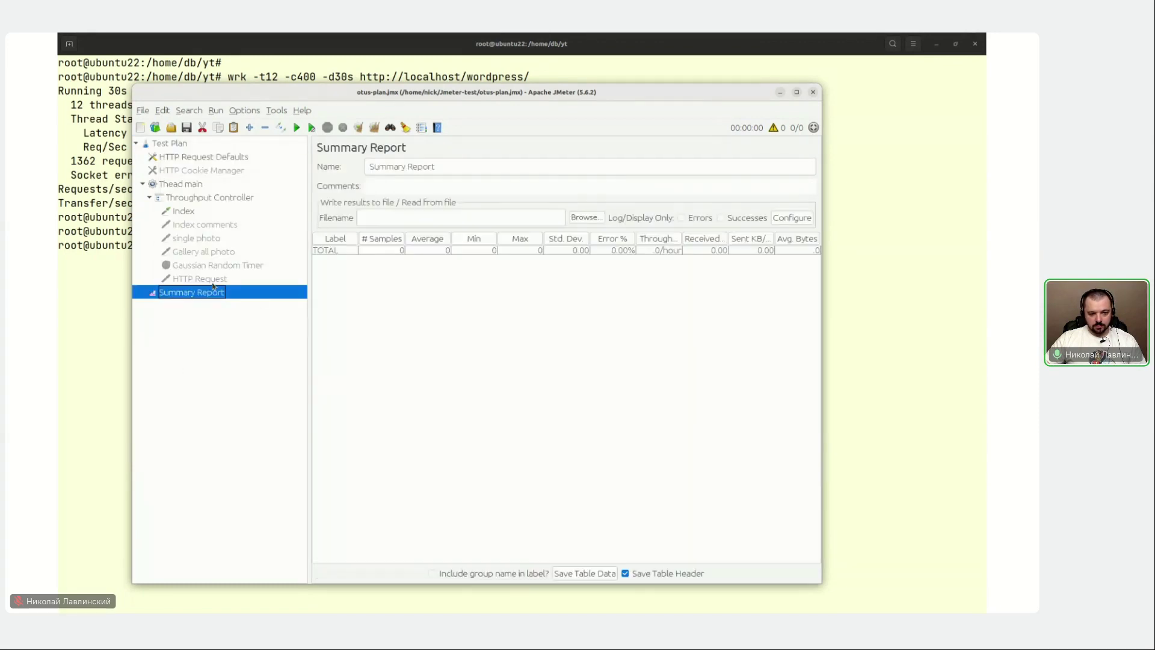
left_click(184, 172)
left_click(190, 157)
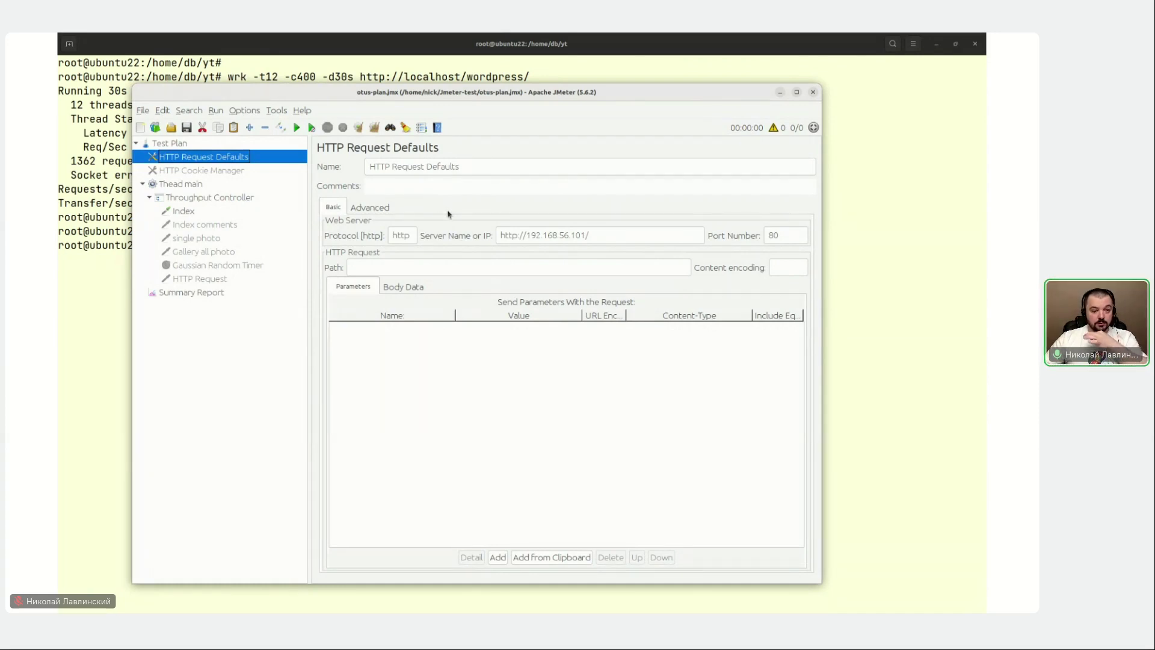
triple_click(541, 234)
left_click(599, 234)
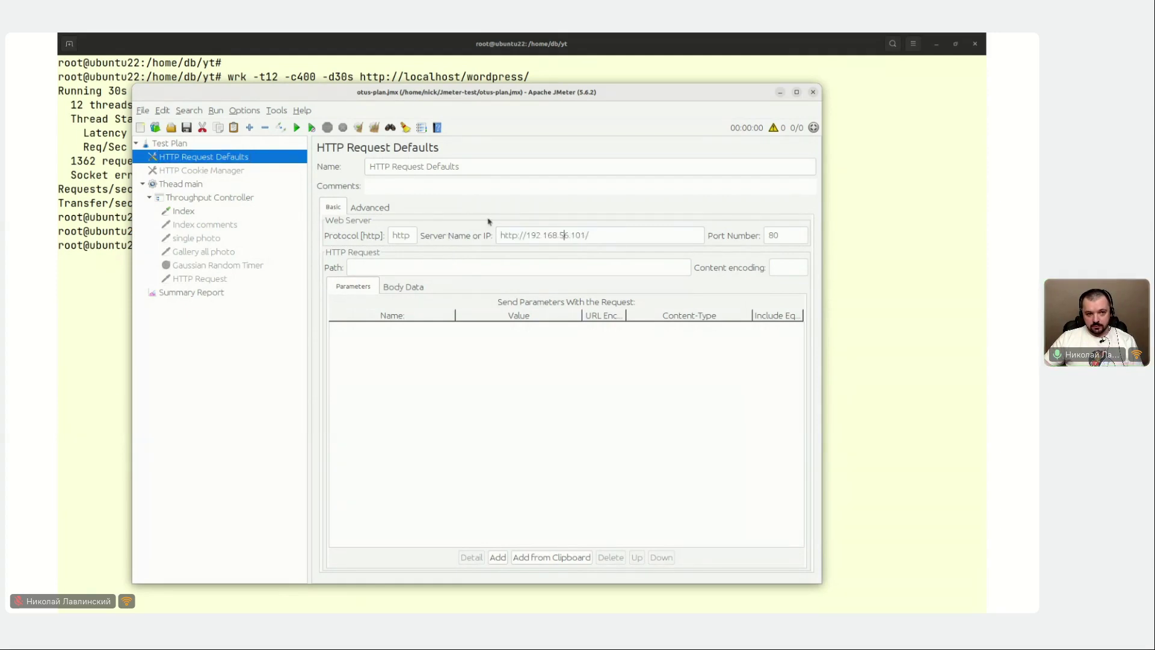
key("alt+Tab")
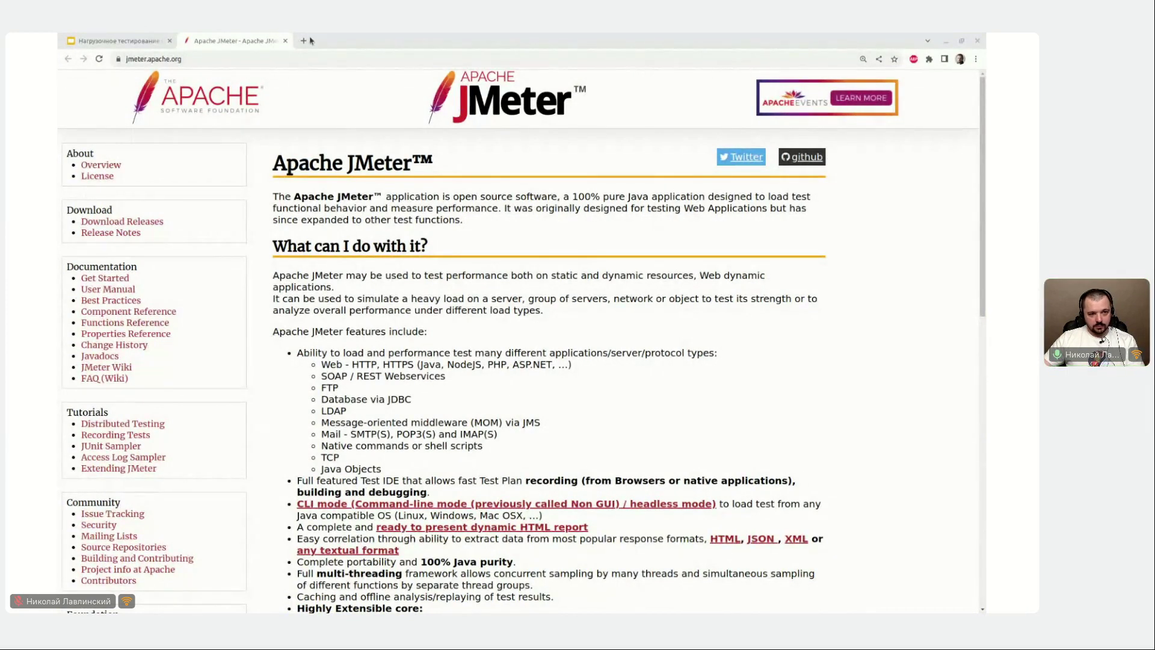
left_click(942, 41)
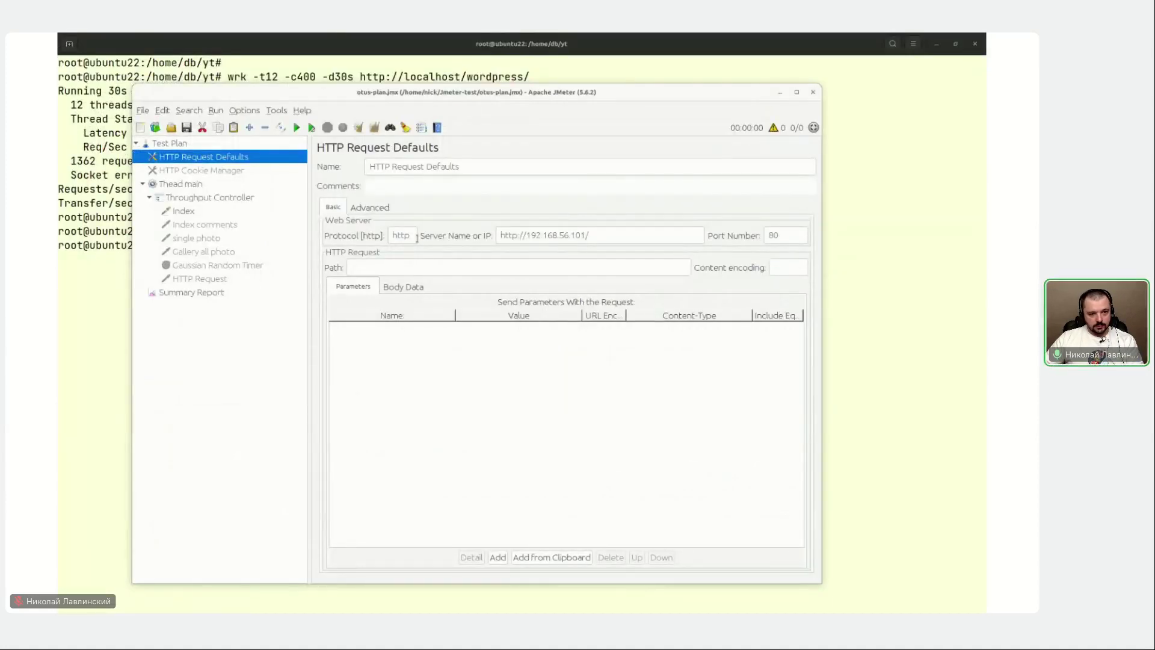
triple_click(532, 235)
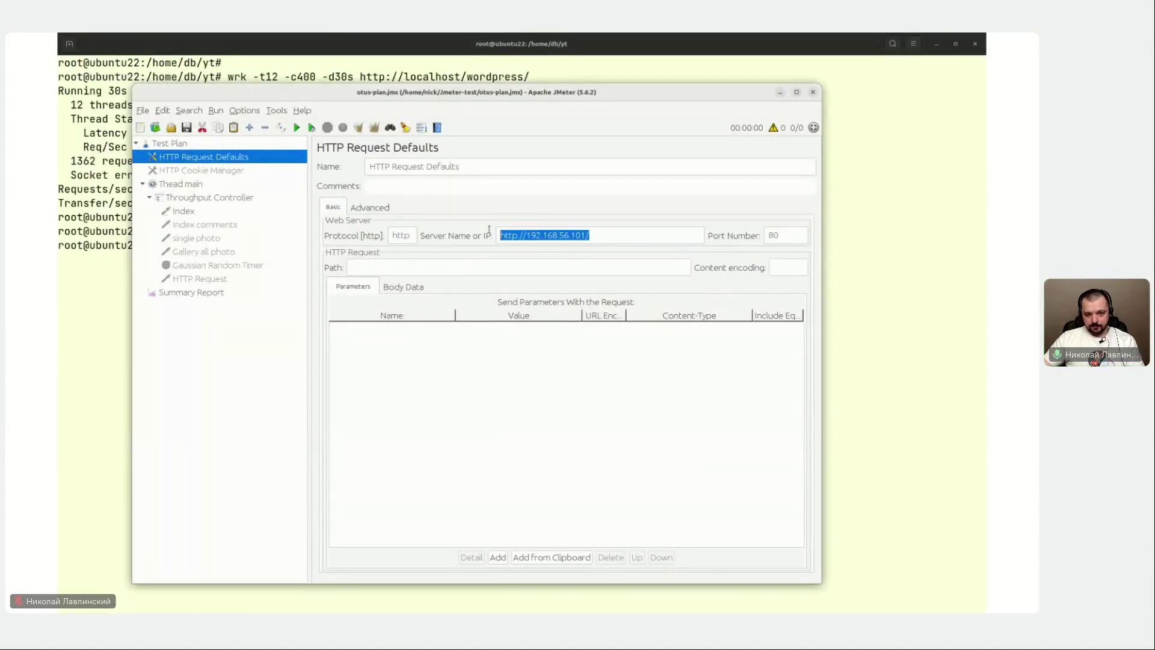
type("http://192.168.0.83/")
key("shift+Tab")
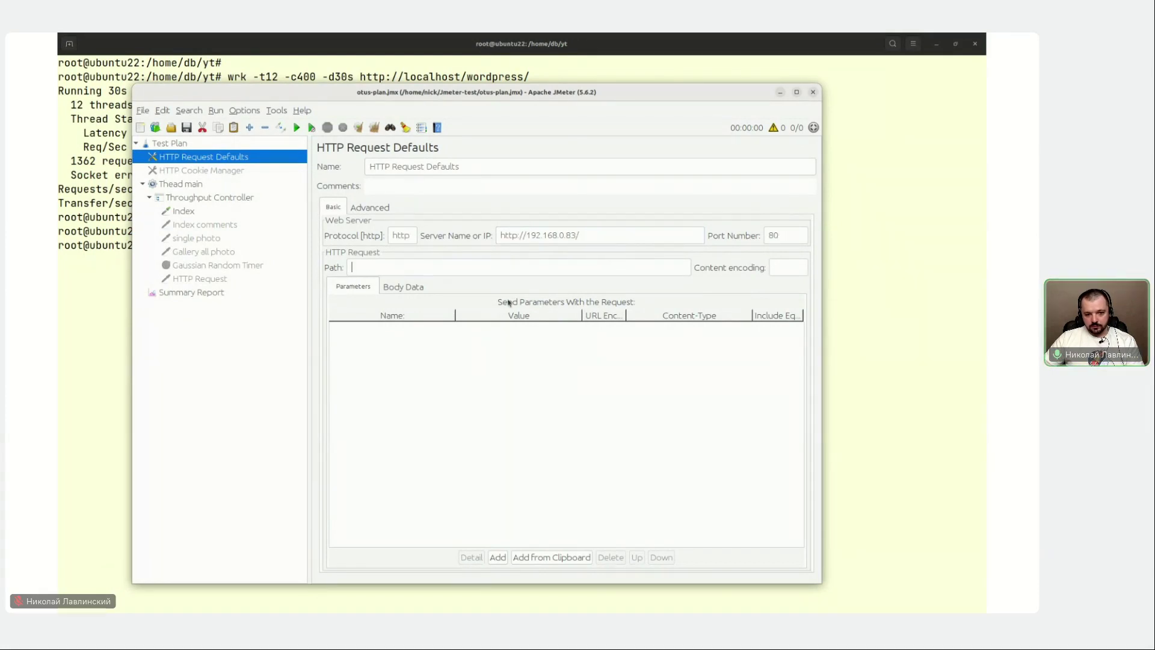
Review the body data, parameters and content encoding of HTTP Request Defaults, and the enable and toggle options of HTTP Cookie Manager.
left_click(388, 290)
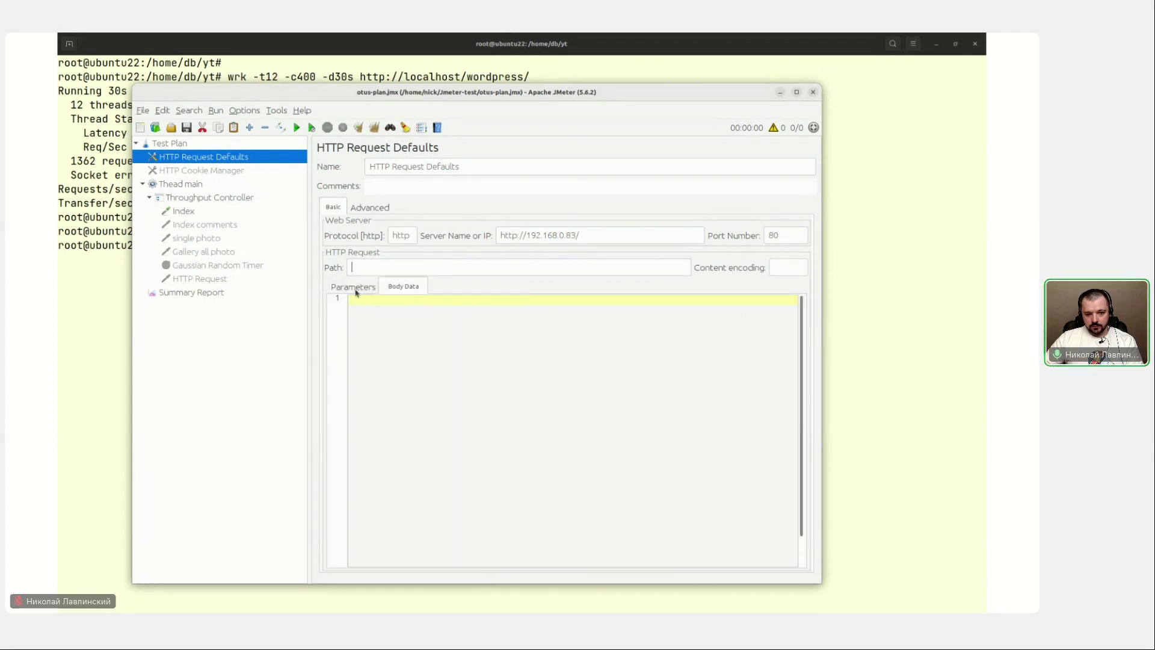
left_click(354, 290)
left_click(790, 268)
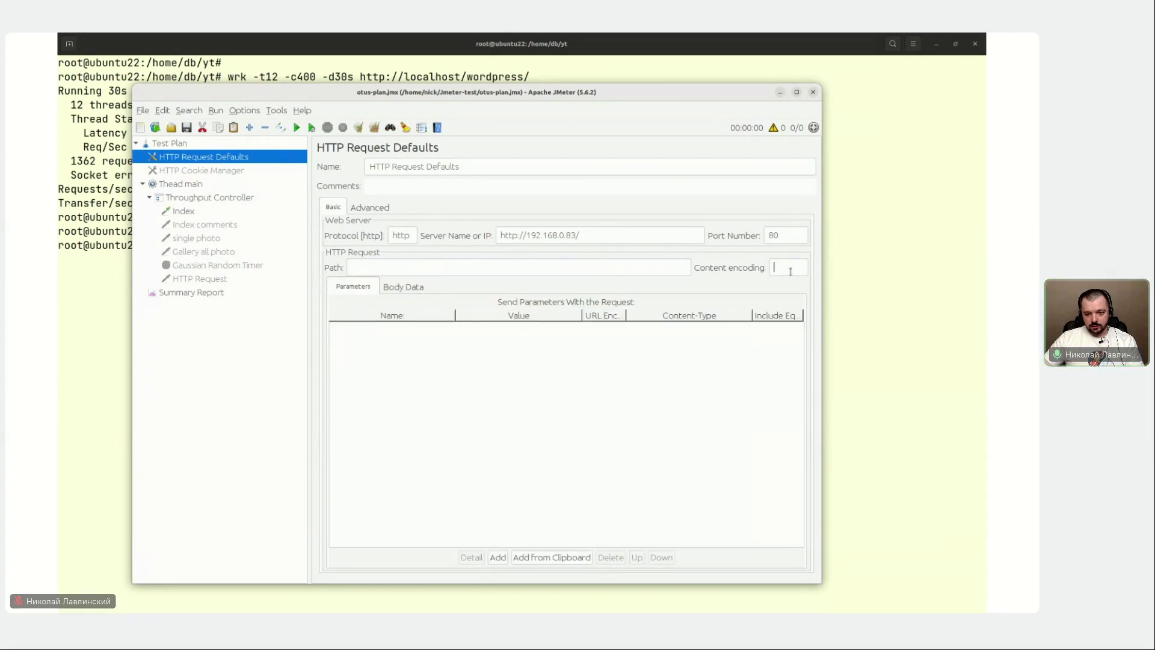
left_click(186, 173)
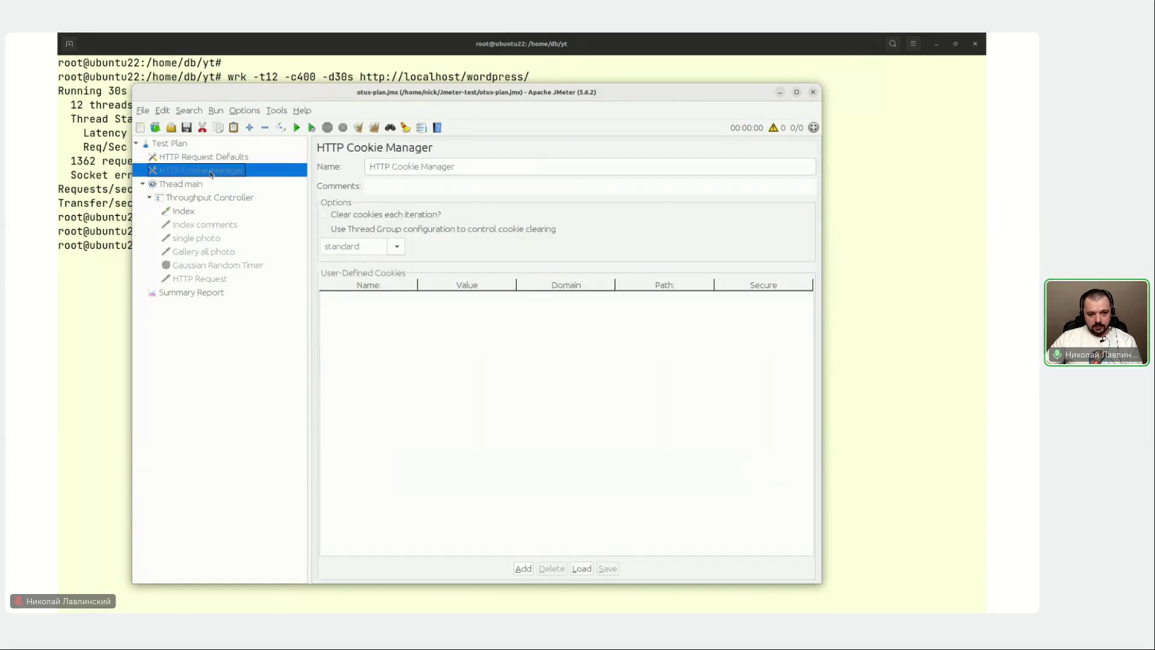
left_click(186, 159)
right_click(182, 168)
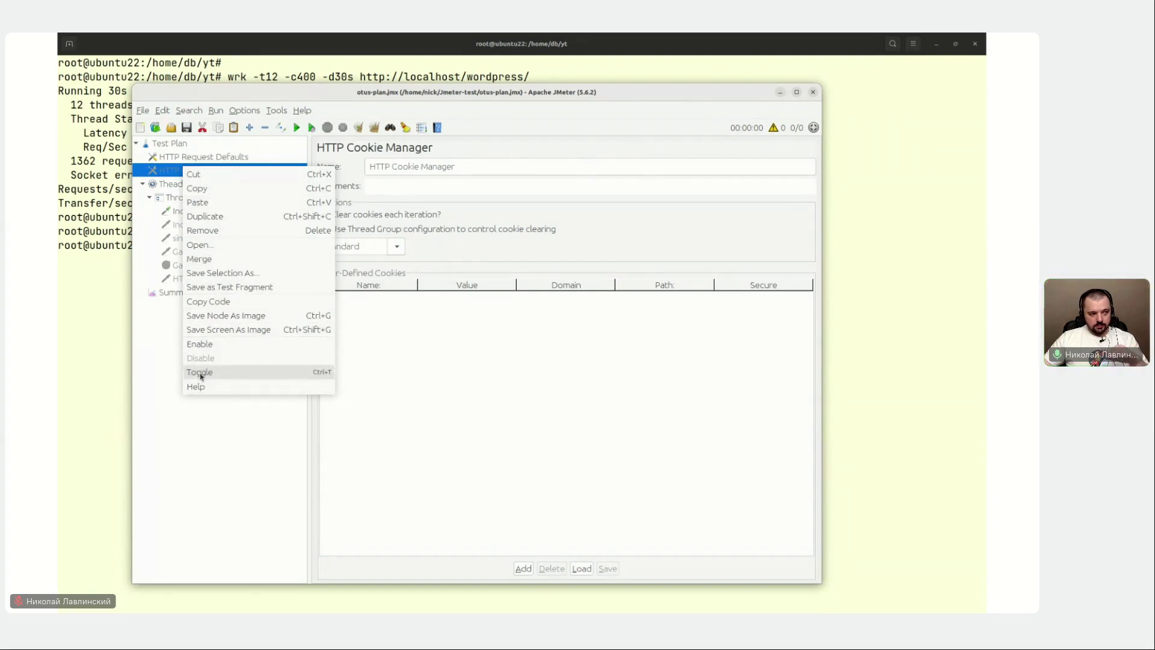
left_click(219, 471)
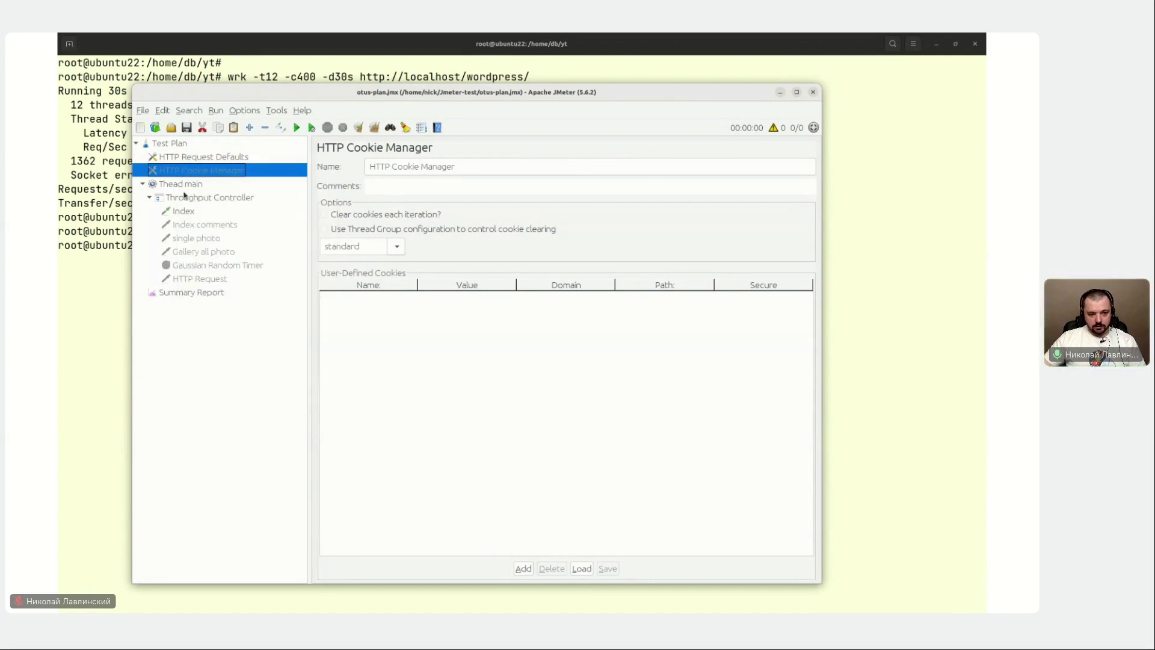
Open the thread properties of the Thead main thread group.
left_click(184, 196)
left_click(187, 185)
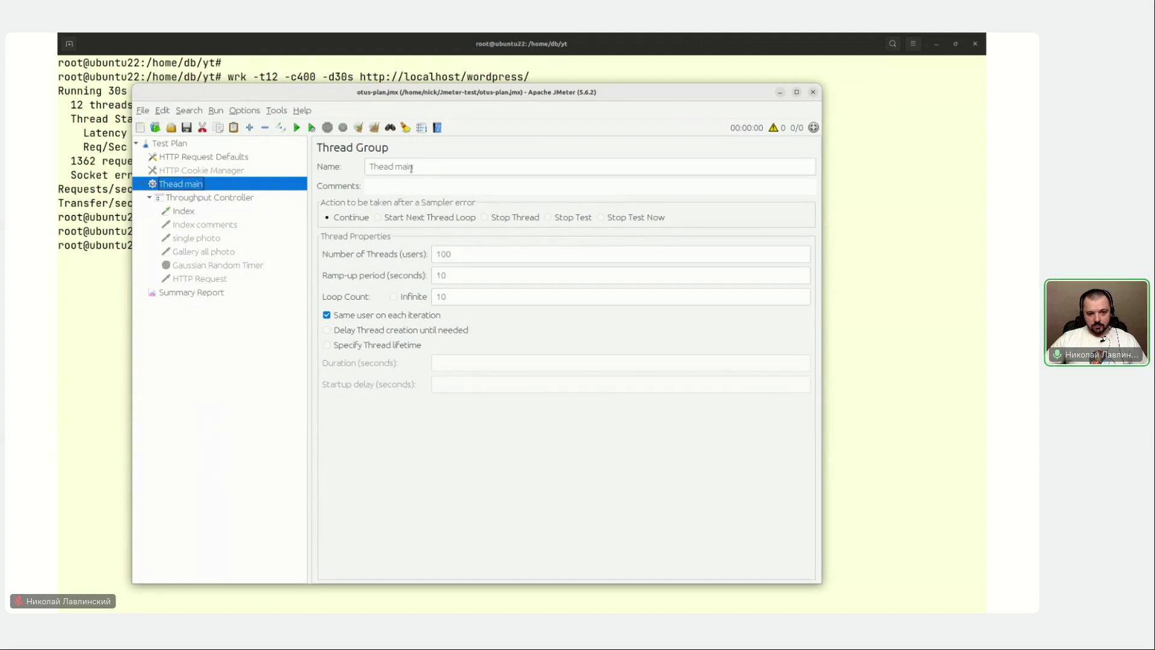
Examine the Thead main group's name, number of threads, ramp-up period and loop count settings, including the Infinite option.
left_click_drag(423, 165, 319, 166)
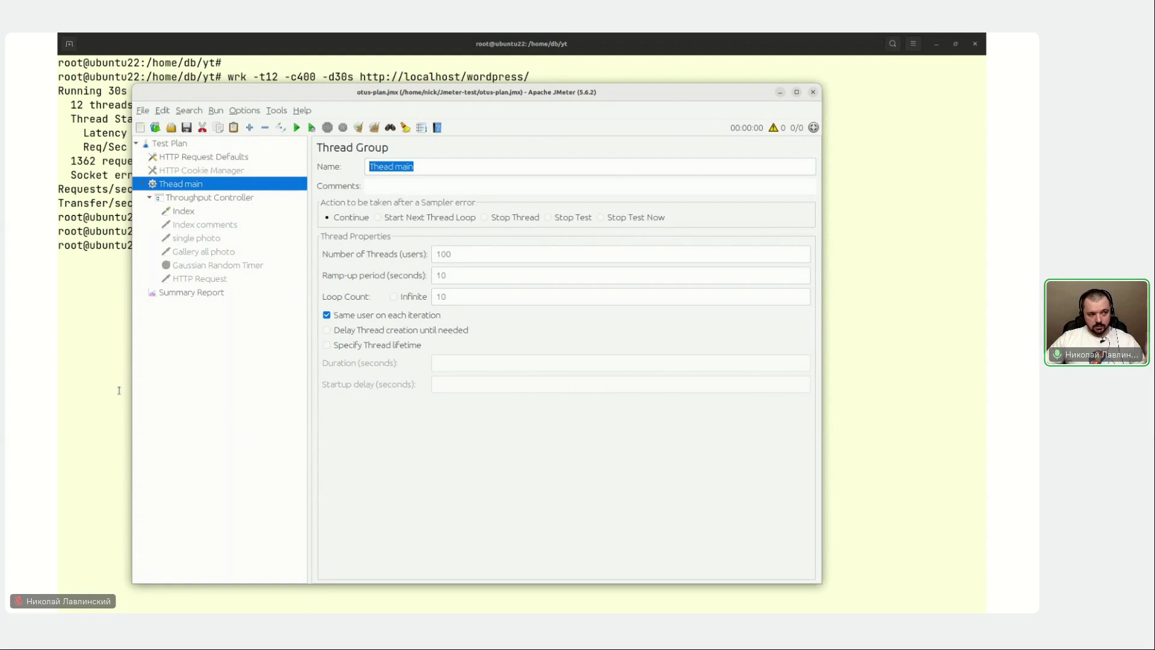
left_click(420, 169)
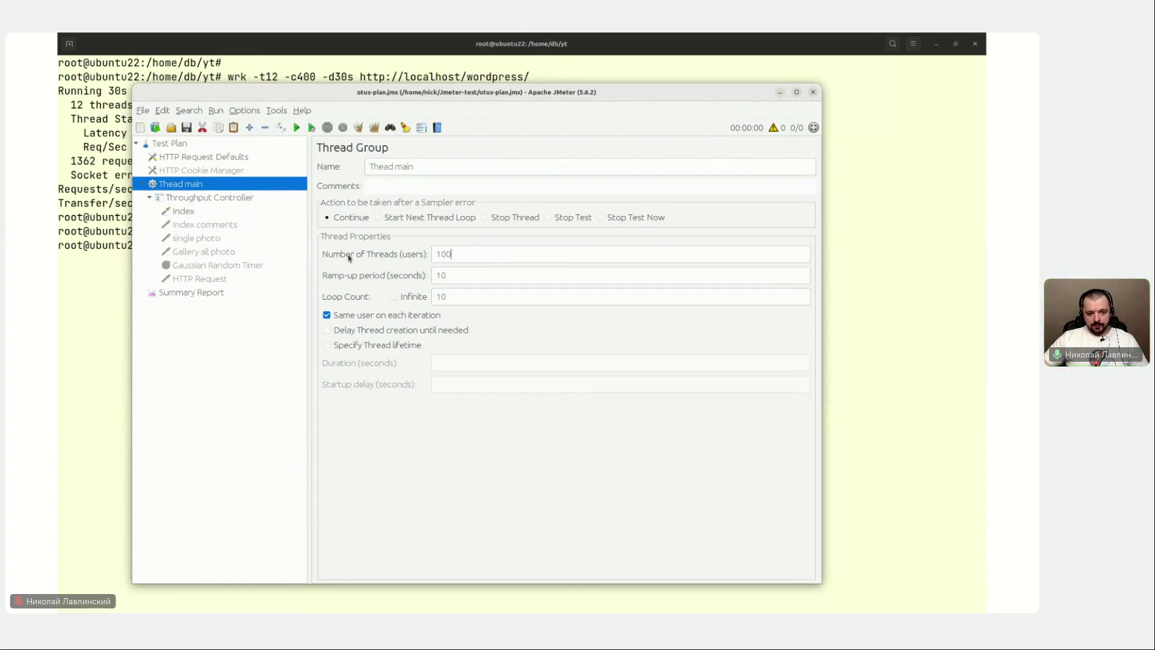
double_click(456, 256)
double_click(473, 281)
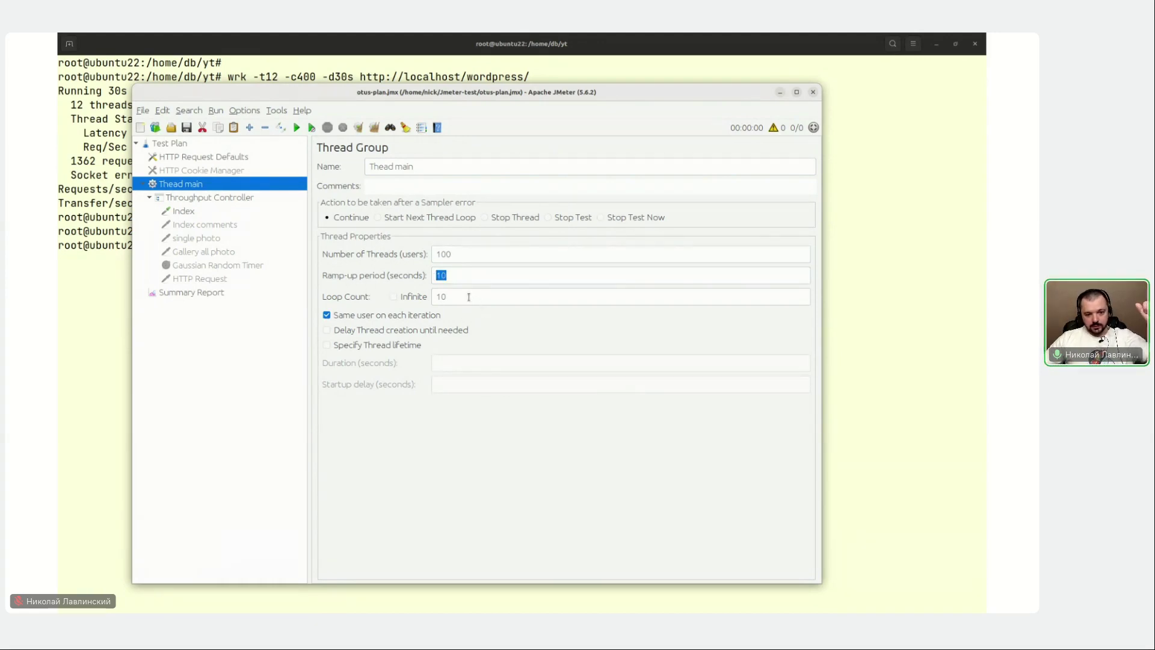
left_click(474, 276)
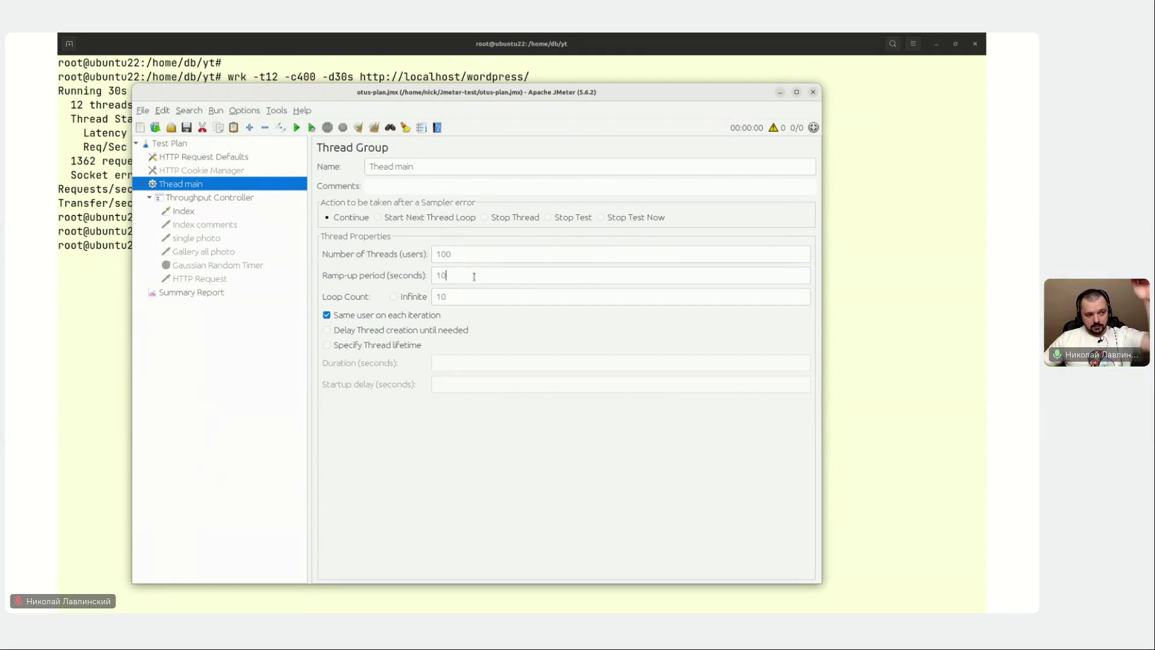
left_click_drag(433, 275, 481, 280)
left_click(474, 278)
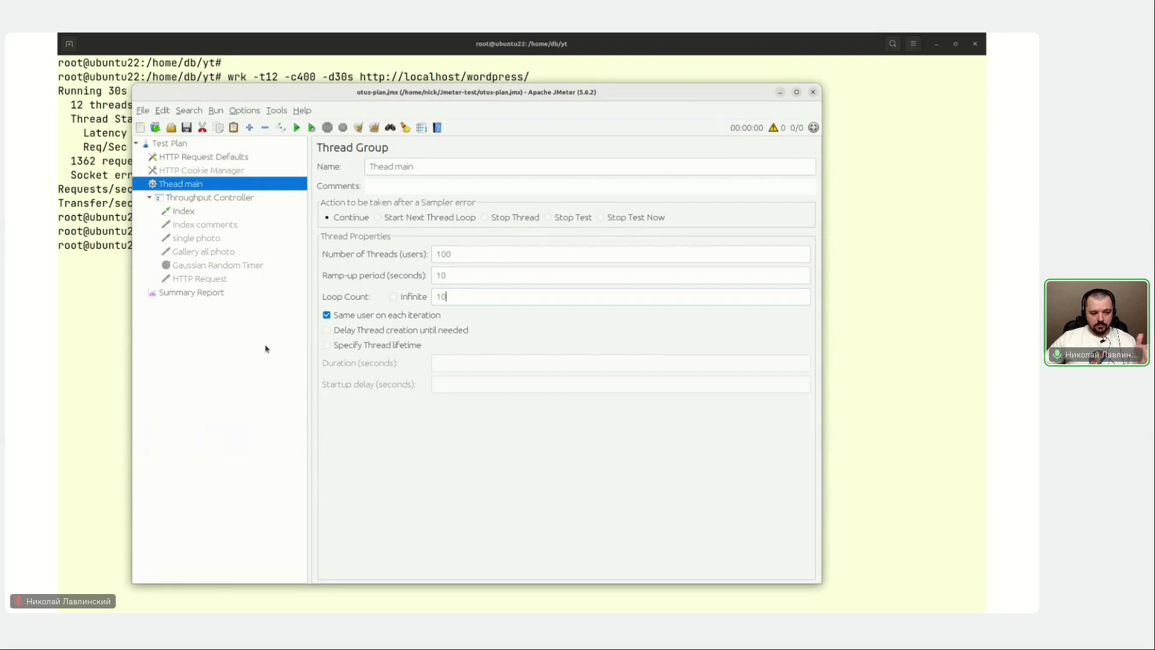
left_click(394, 297)
left_click(394, 298)
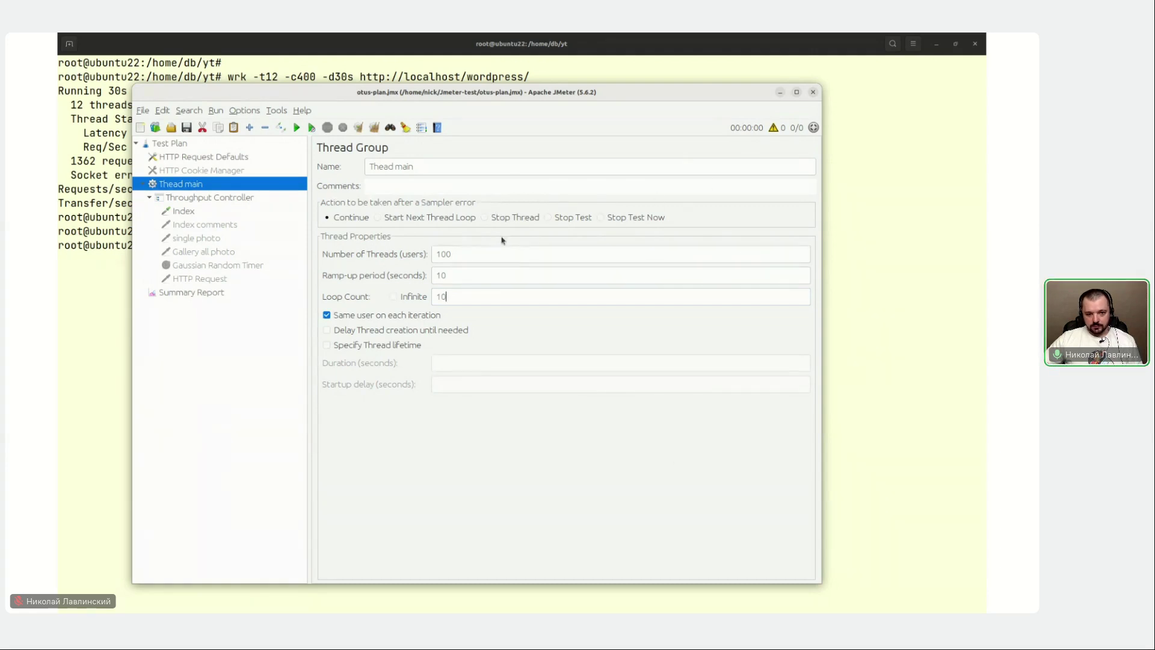
Review the Throughput Controller's execution basis, throughput value and Per User option.
left_click(192, 200)
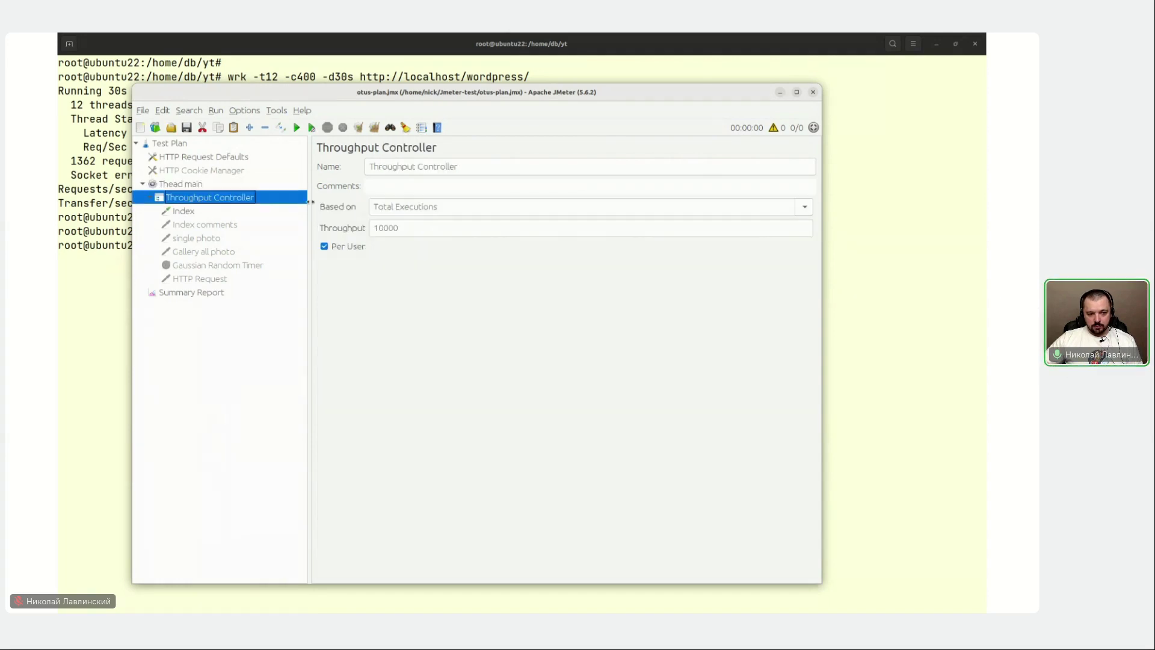
left_click(399, 228)
left_click_drag(400, 229, 365, 231)
left_click(422, 228)
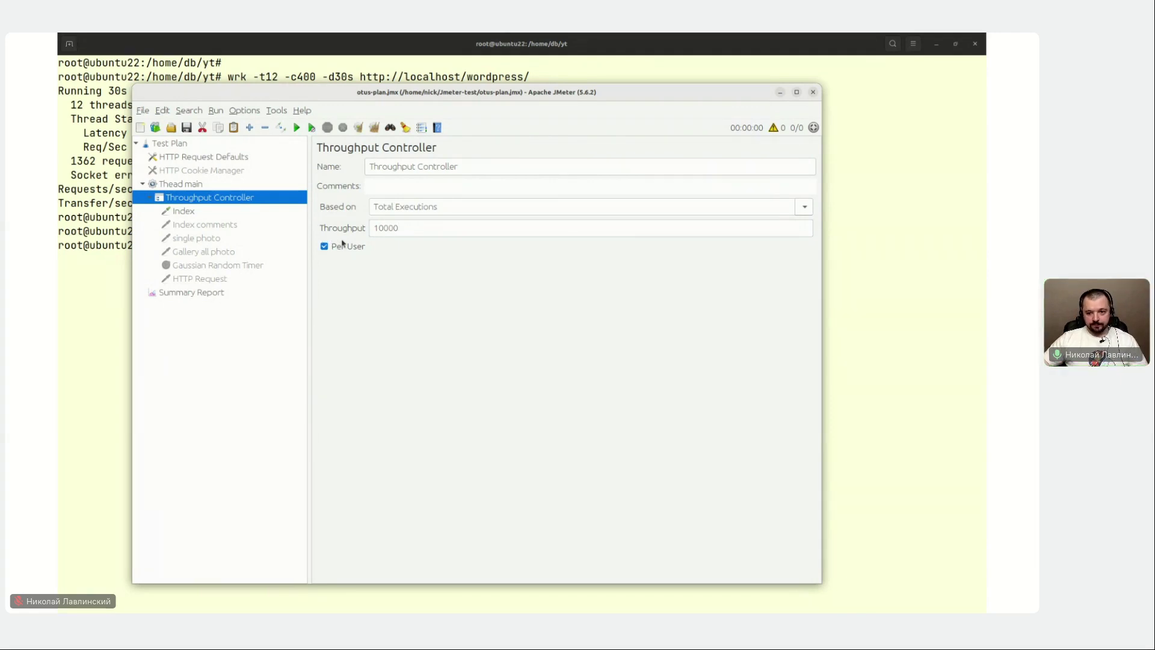
Open the Index request and look over the element types that can be added to it.
left_click(178, 211)
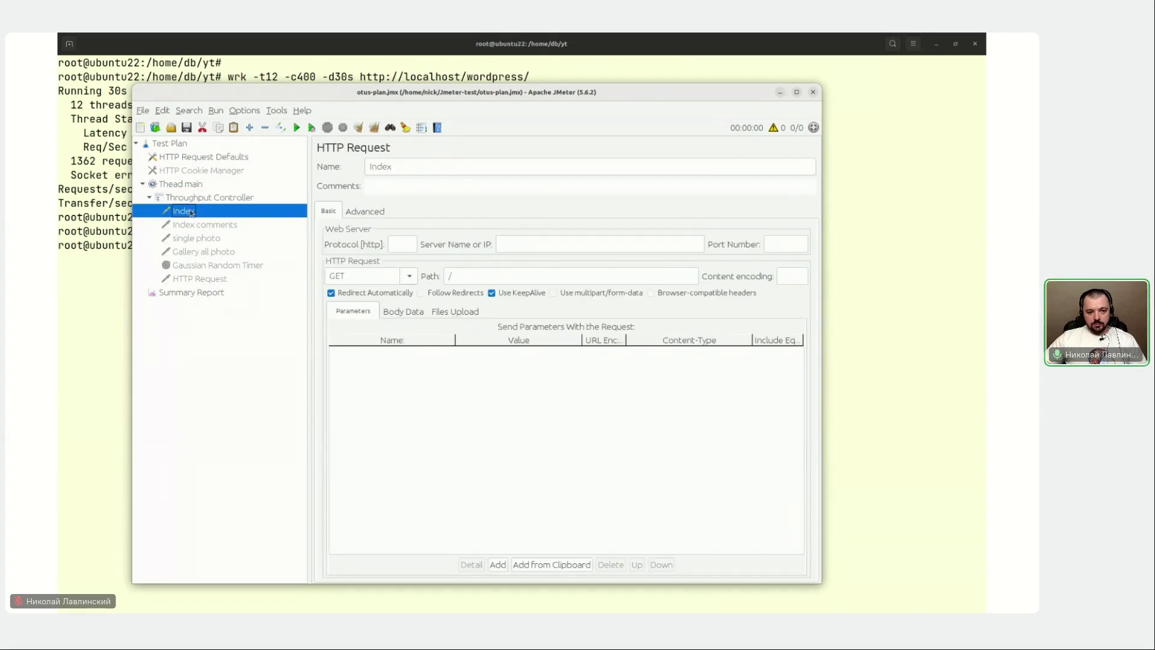
right_click(191, 212)
mouse_move(336, 221)
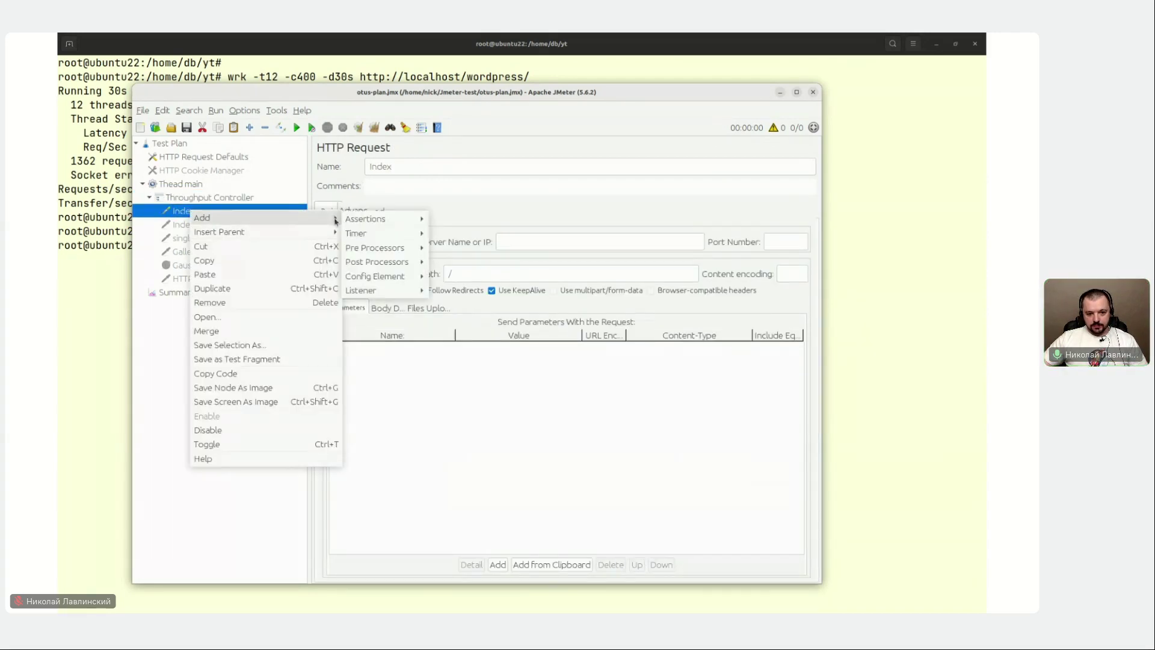
mouse_move(390, 253)
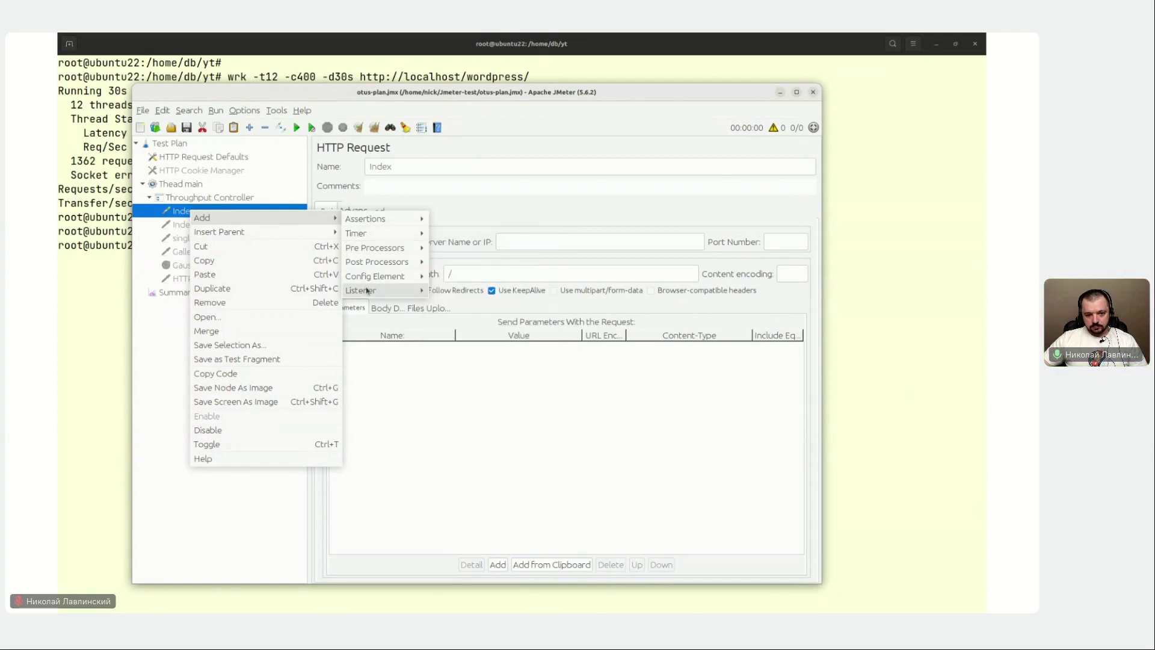
mouse_move(373, 282)
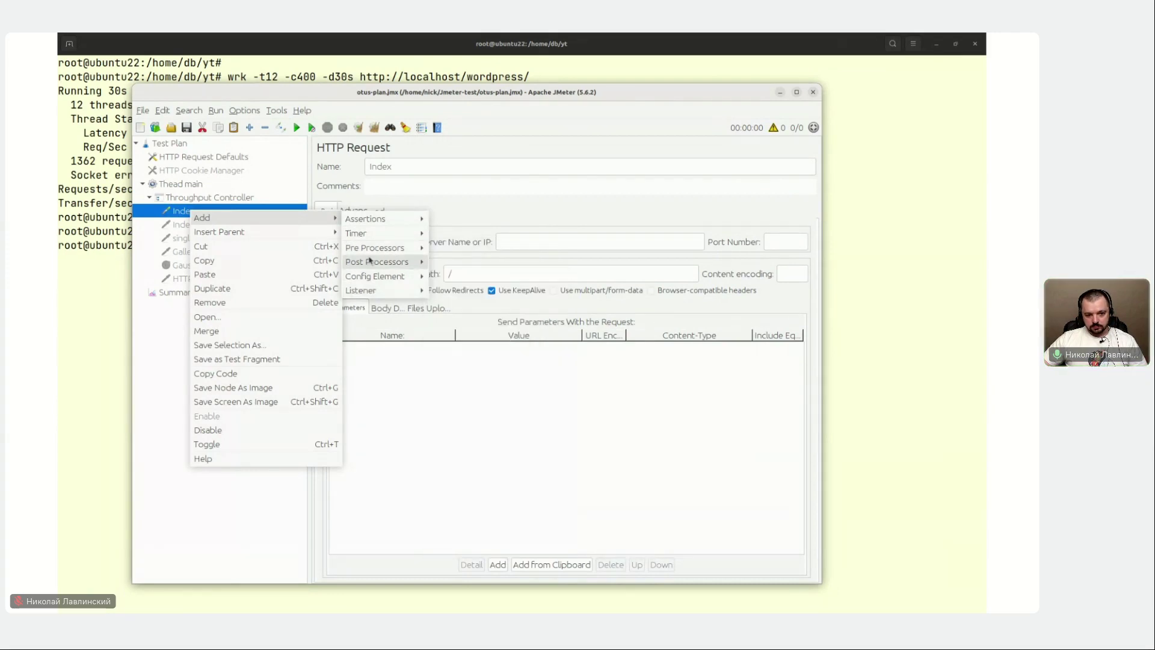
left_click(222, 199)
Look through the sampler types that can be added to the Thead main thread group, including HTTP Request.
left_click(187, 187)
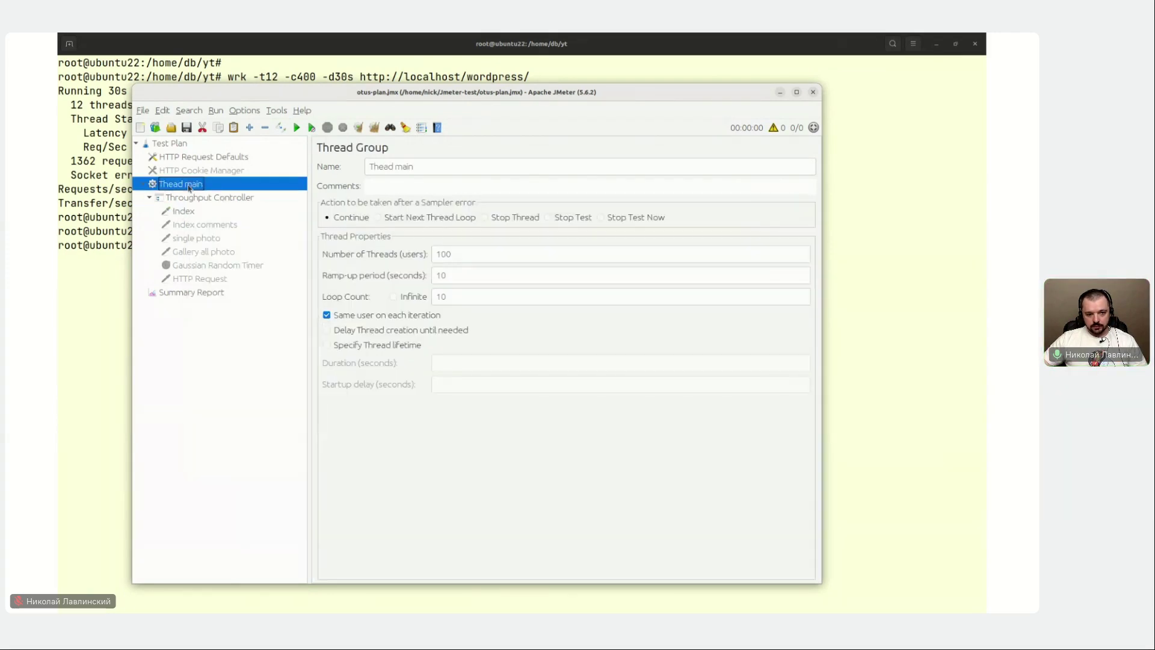
right_click(188, 188)
mouse_move(223, 198)
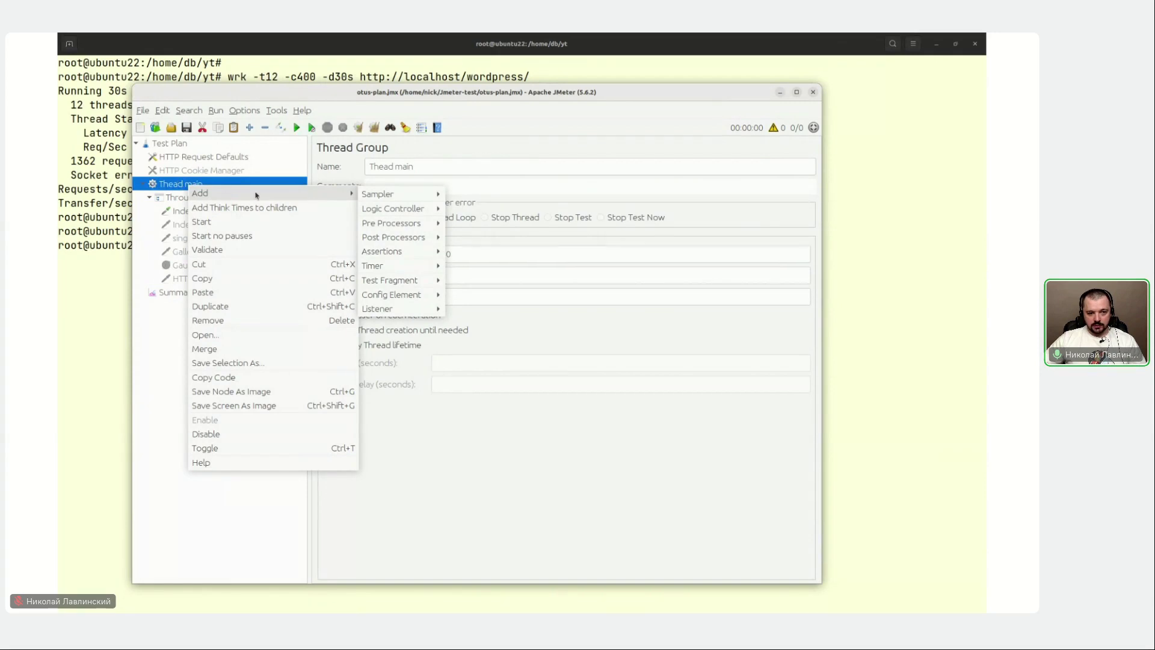
mouse_move(392, 193)
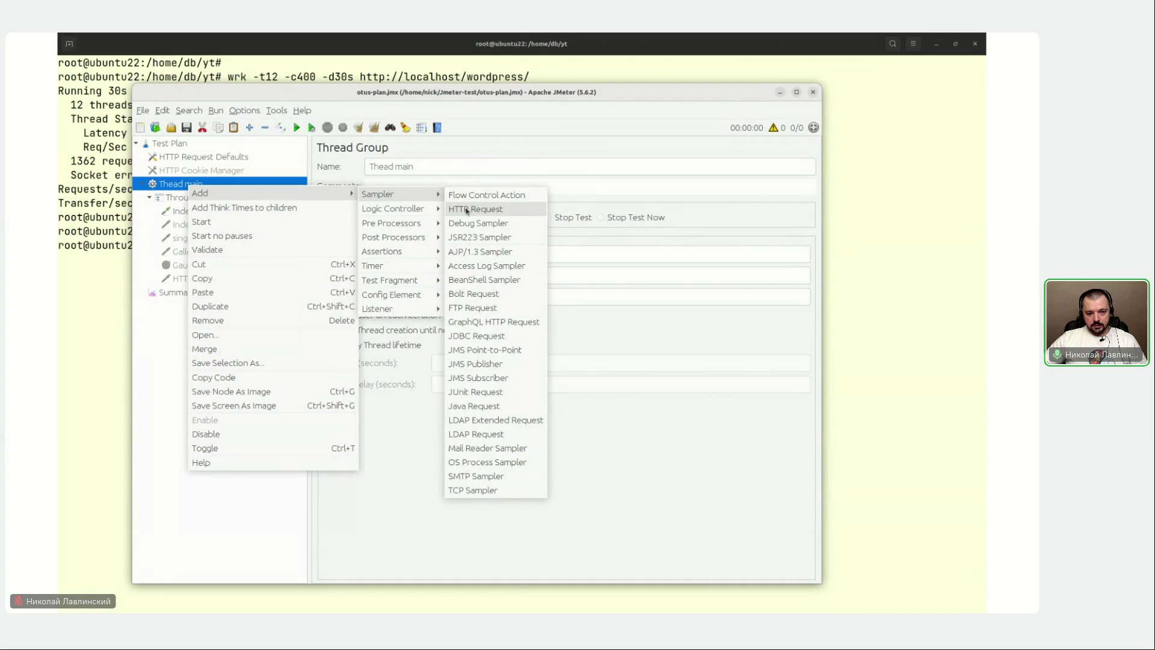
mouse_move(438, 209)
left_click(386, 511)
Rename the Index request as wordpress and set its path to /wordpress/.
left_click(187, 213)
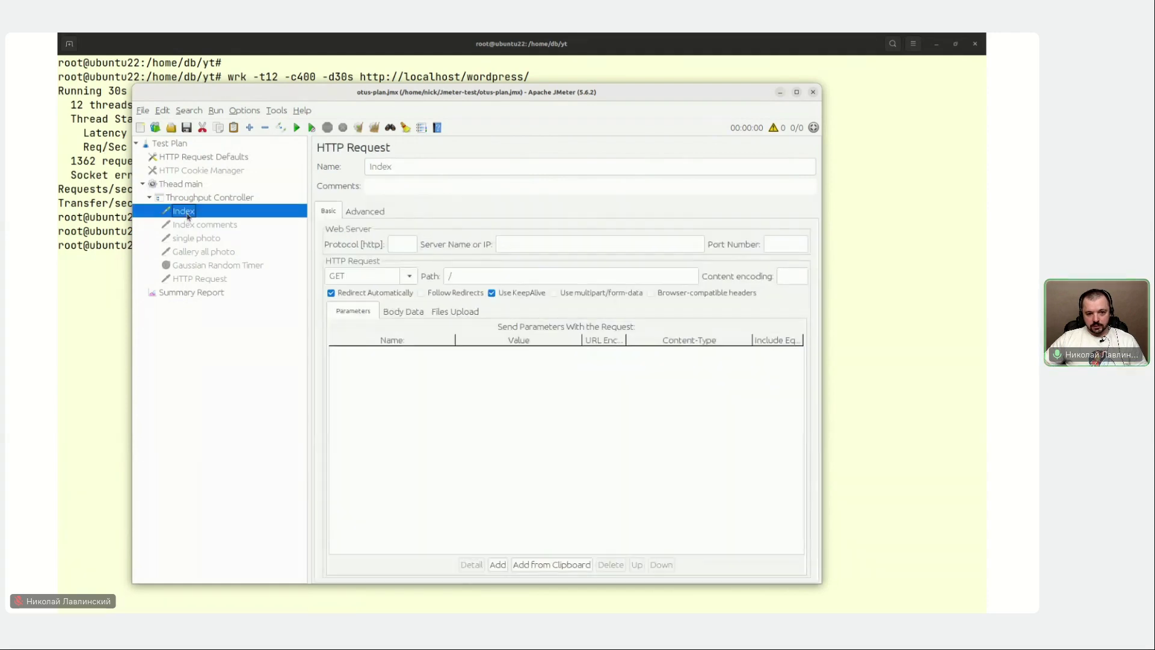
double_click(406, 169)
type("wordpress")
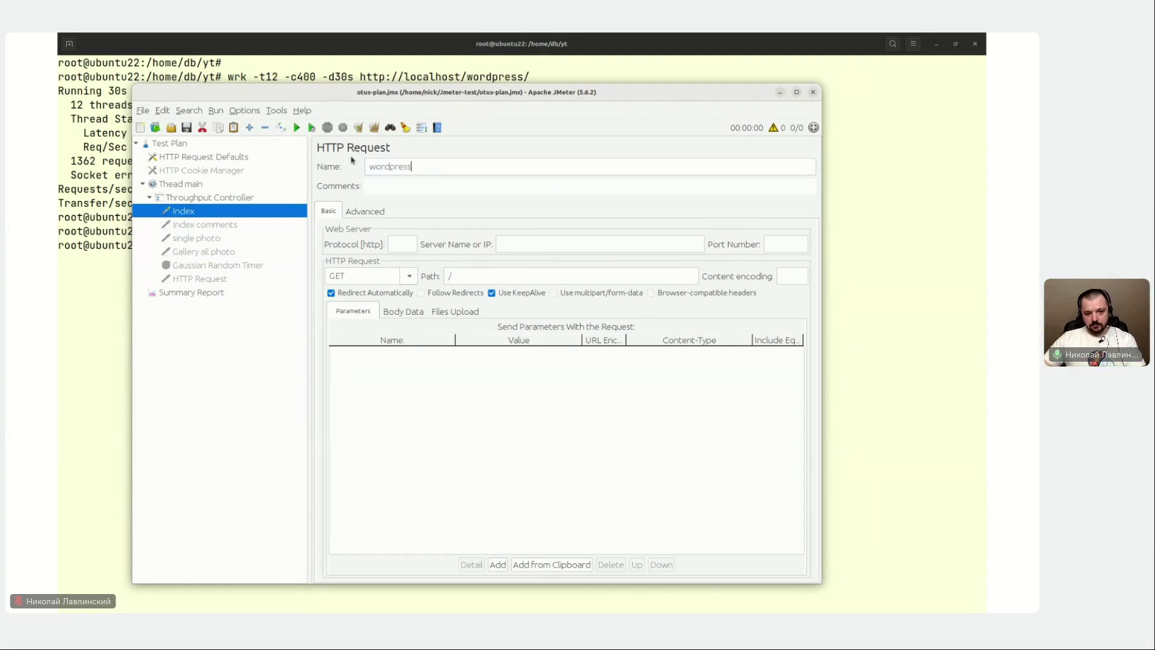
left_click(483, 275)
type("/wordpress/")
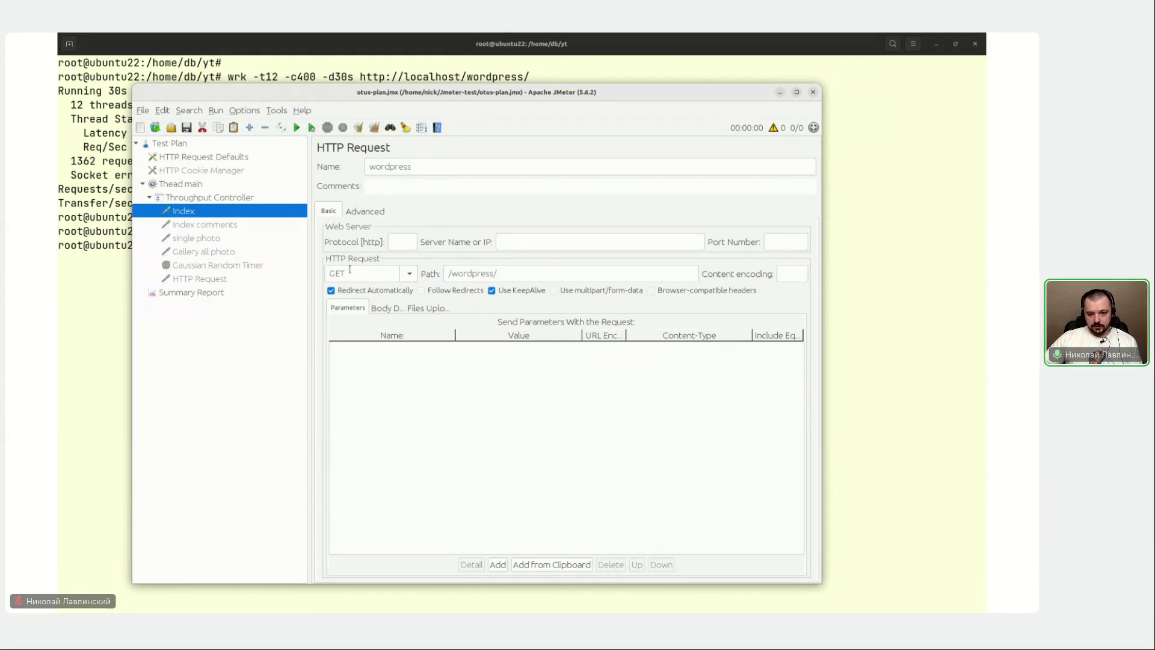
Check the wordpress request's method, content encoding, body data and file upload settings, and enable Browser-compatible headers.
left_click(401, 281)
key("Escape")
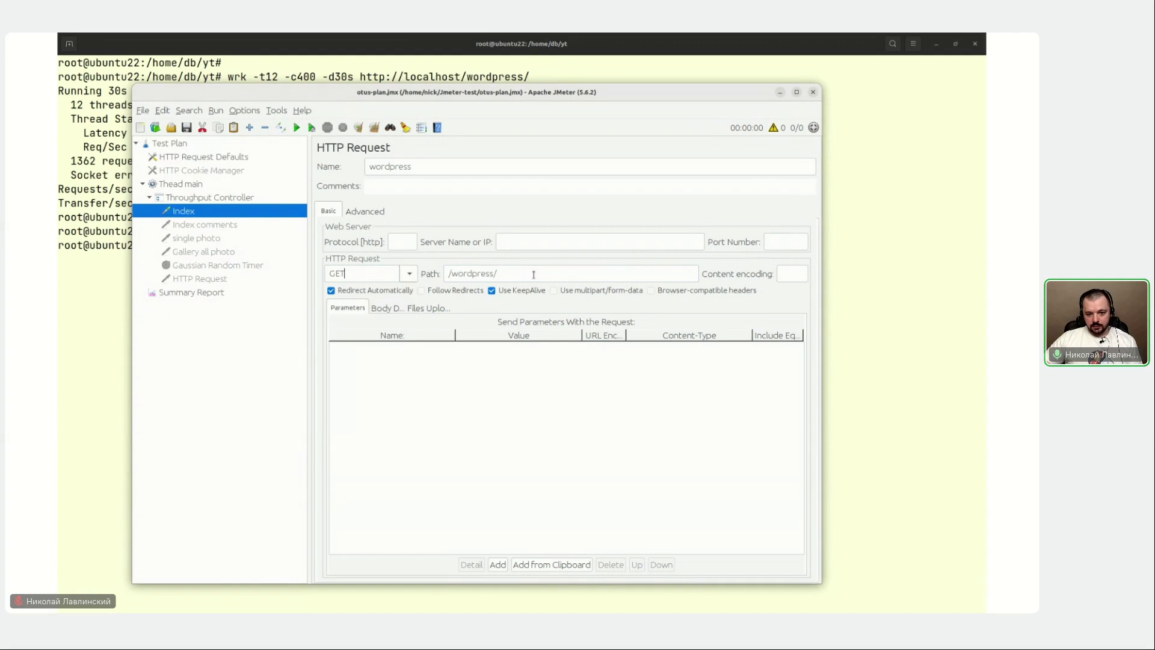
left_click(784, 277)
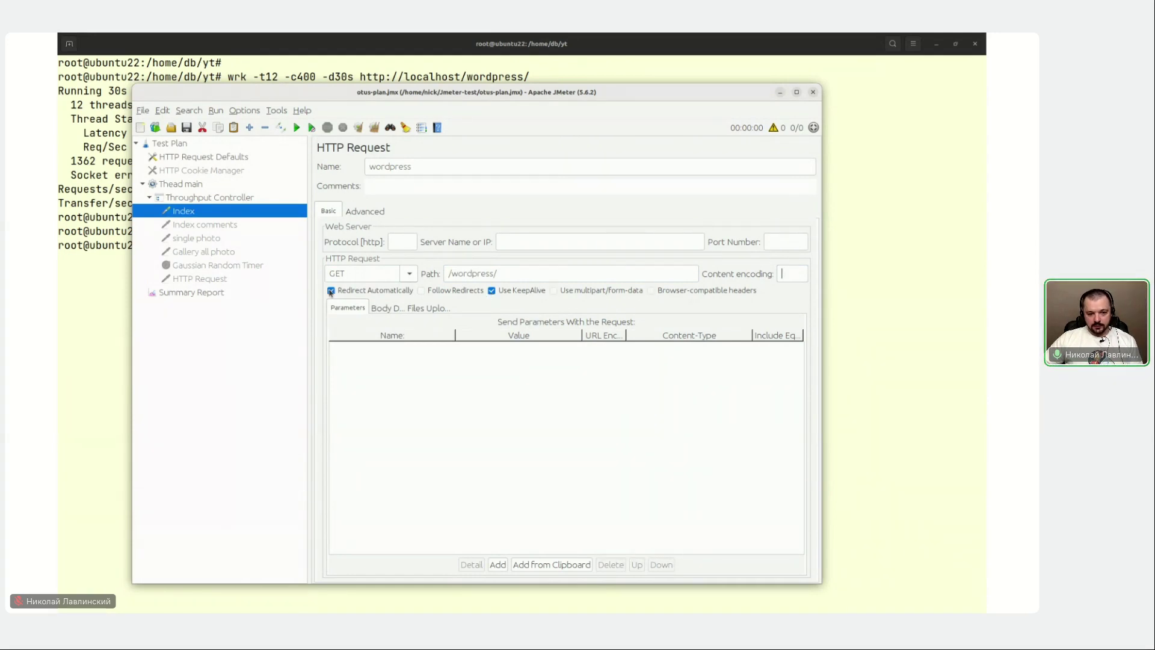
left_click(380, 309)
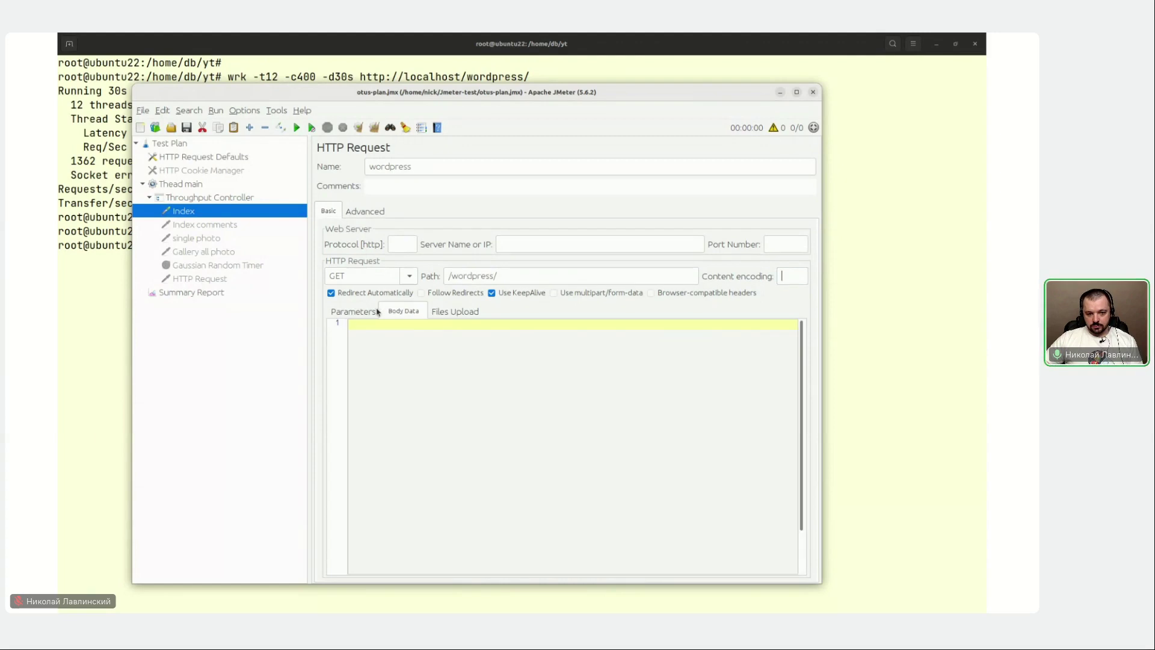
left_click(456, 313)
left_click(345, 309)
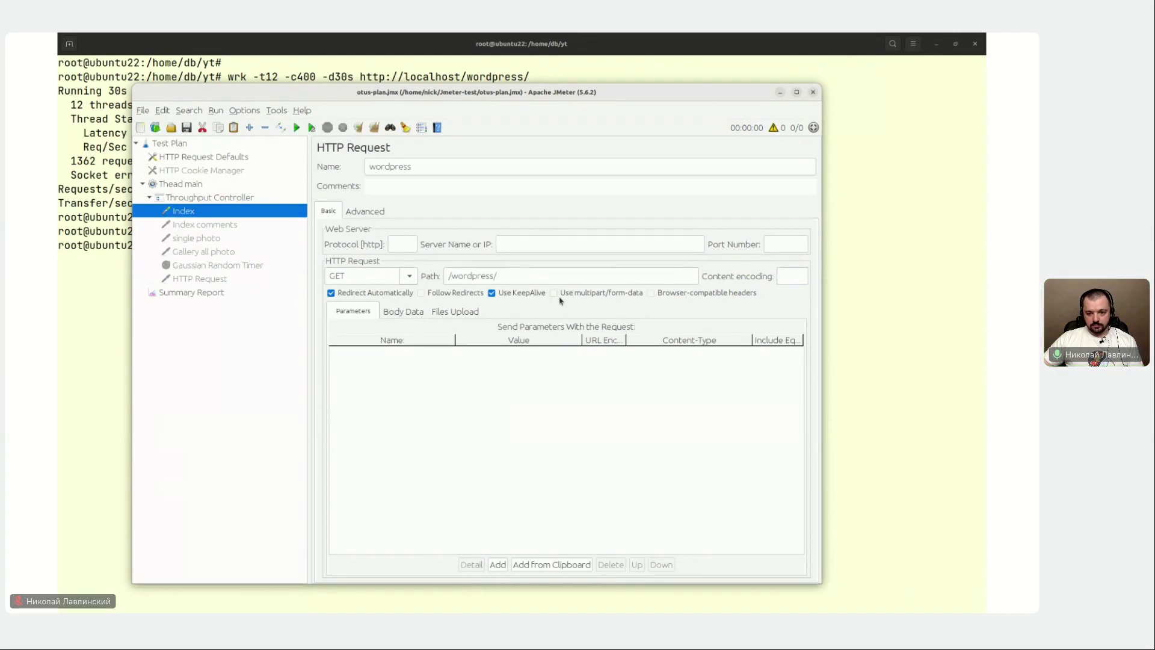
left_click(651, 294)
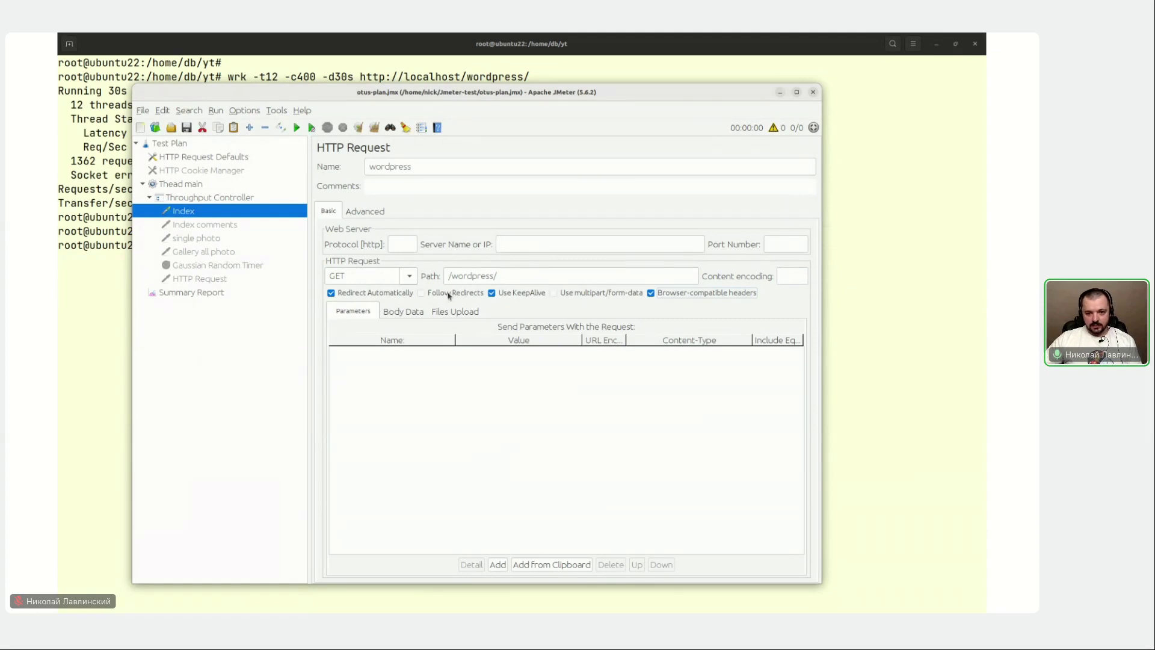
Review the wordpress request's advanced settings and its client implementation choices, then return to its basic settings.
left_click(365, 212)
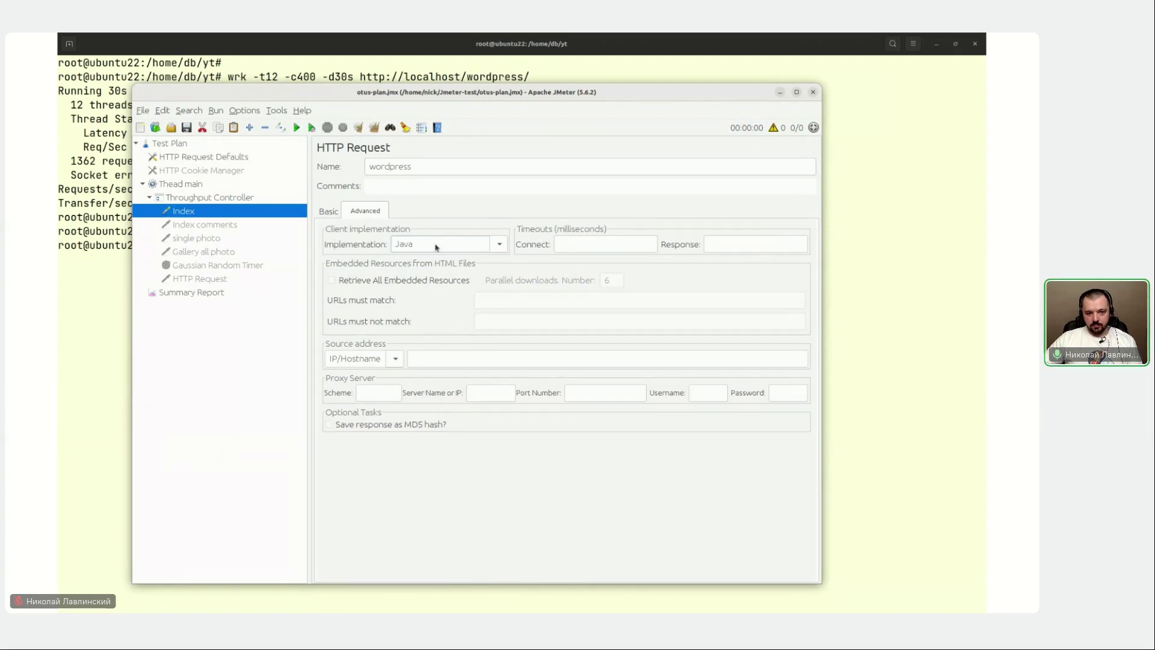
left_click(487, 242)
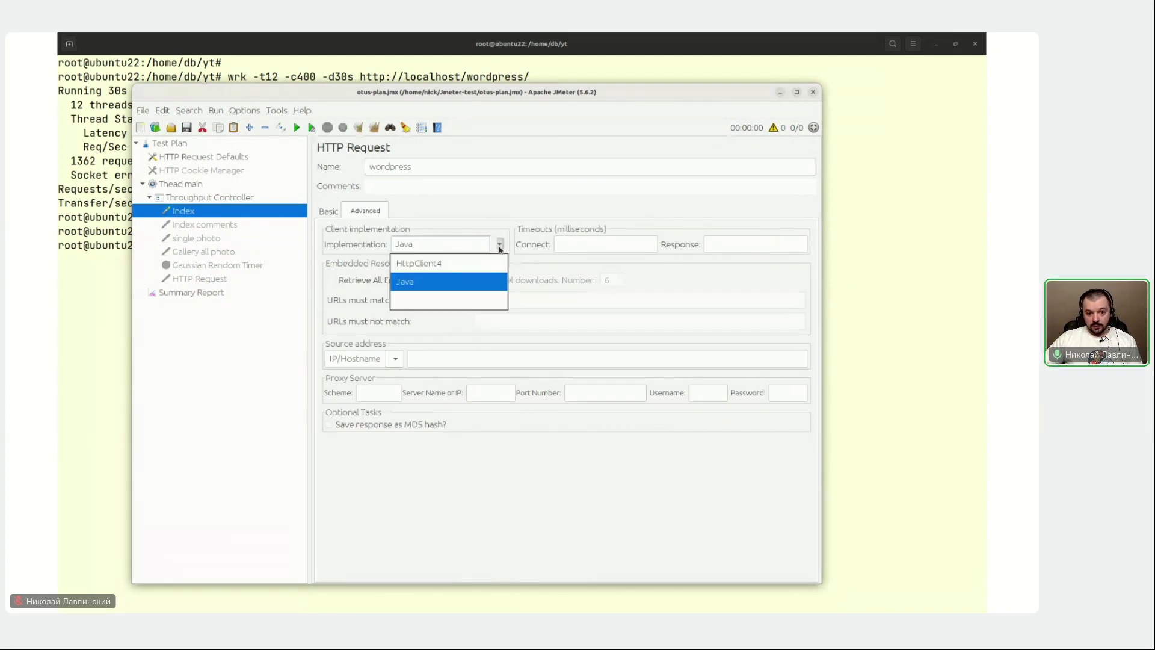
left_click(404, 291)
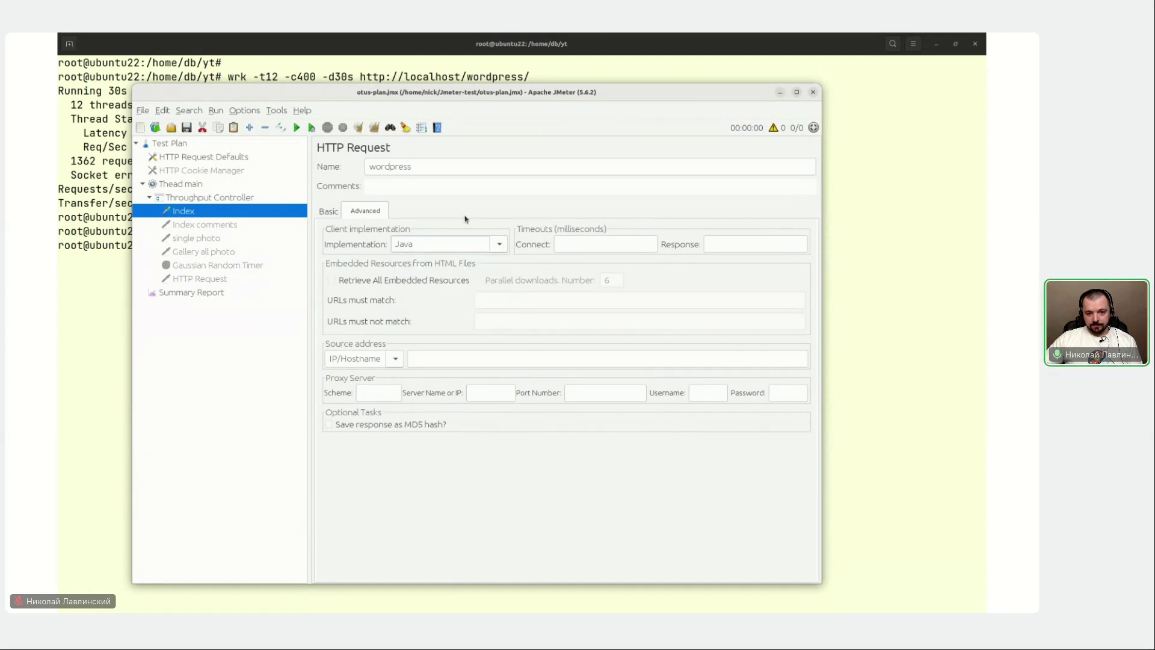
left_click(331, 211)
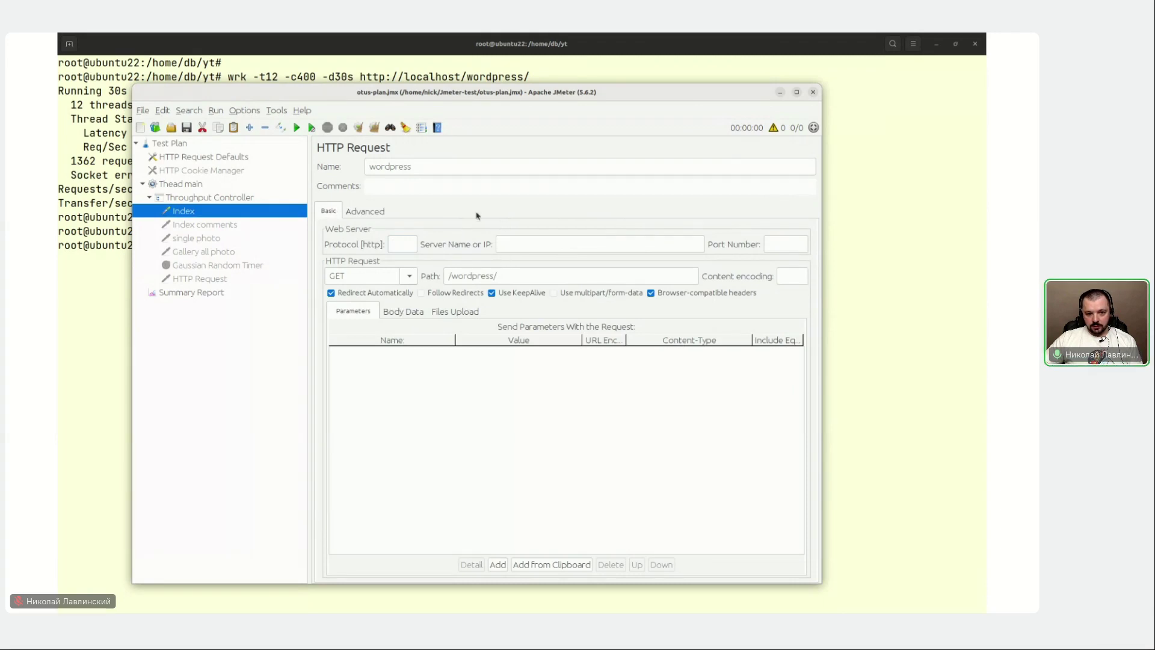
mouse_move(489, 93)
left_mouse_down()
mouse_move(487, 107)
mouse_move(487, 91)
left_mouse_up()
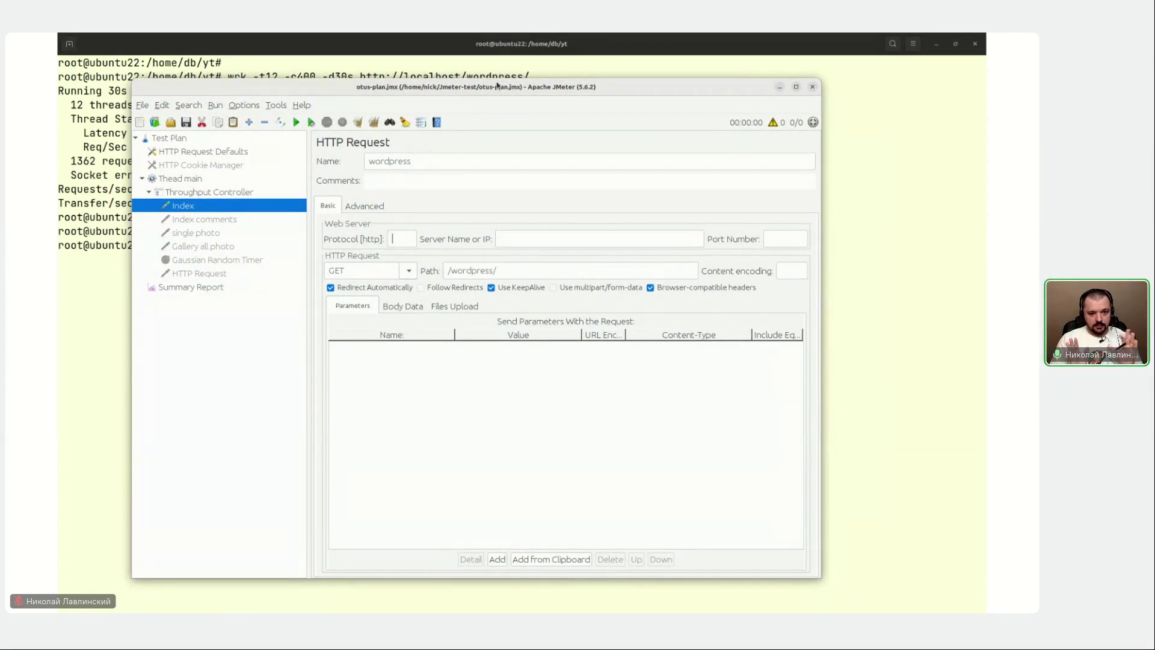
Review the Index comments, single photo and Gallery all photo requests under the Throughput Controller.
left_click(189, 219)
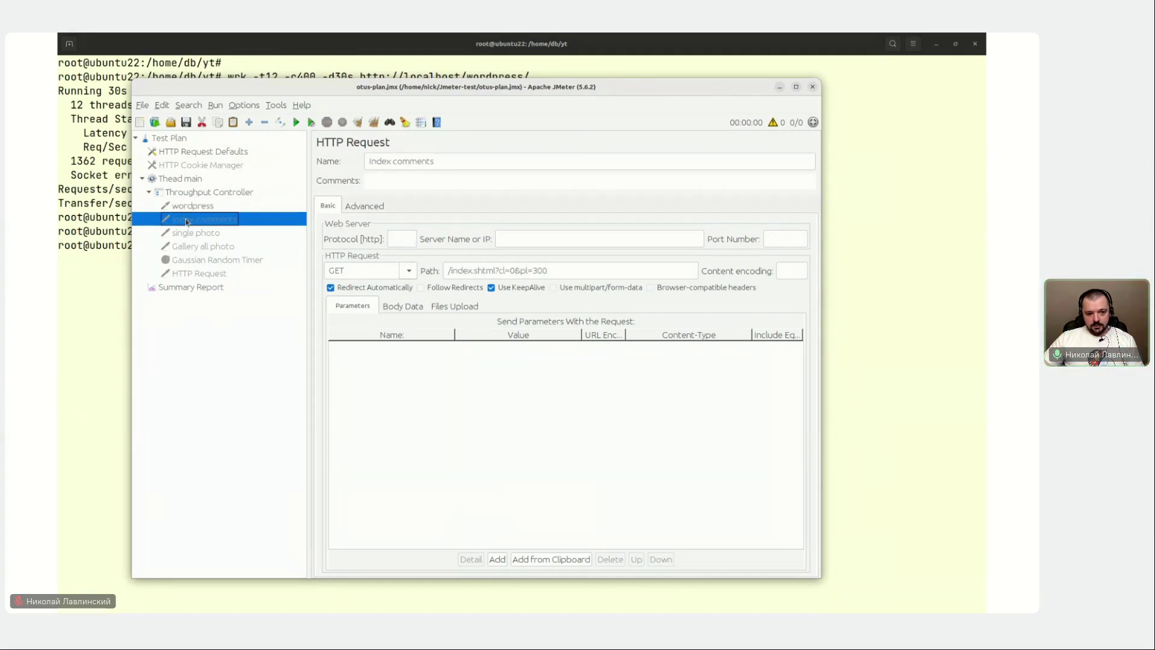
left_click(187, 233)
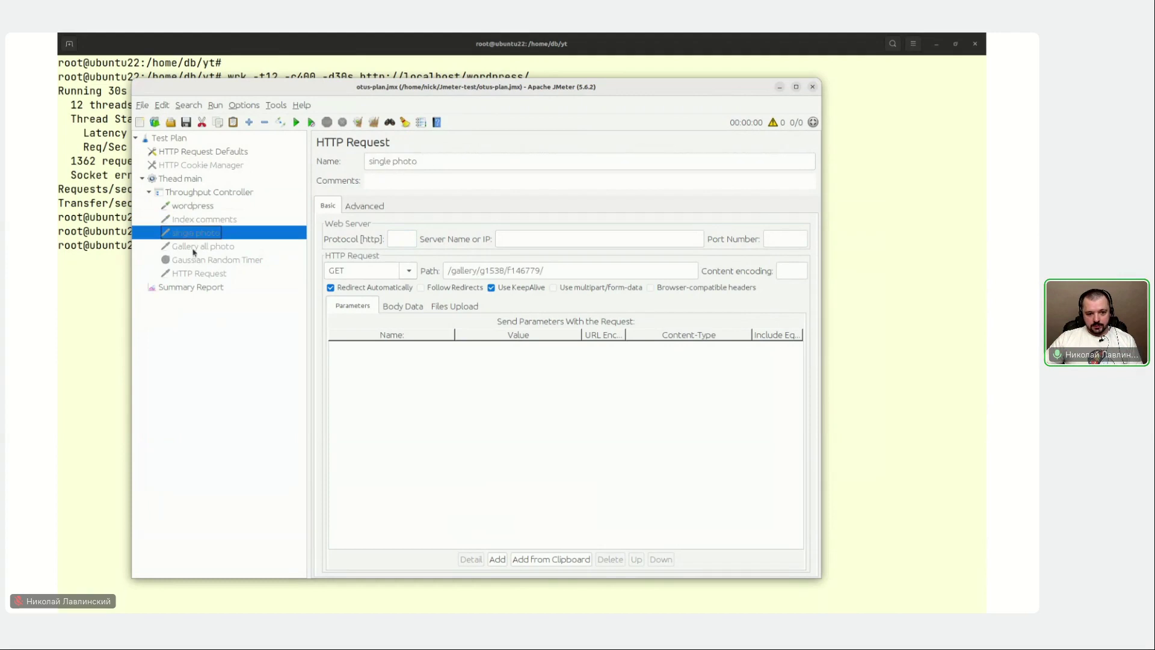
left_click(205, 247)
Examine the deviation and constant delay offset of the Gaussian Random Timer.
left_click(195, 261)
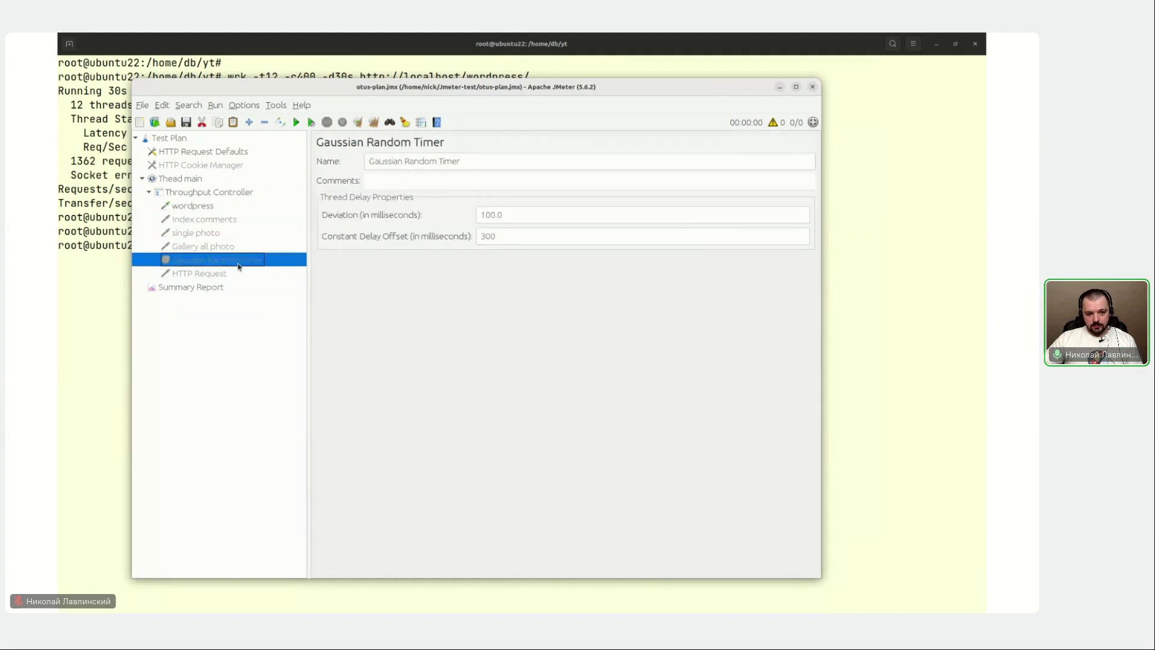
left_click(537, 214)
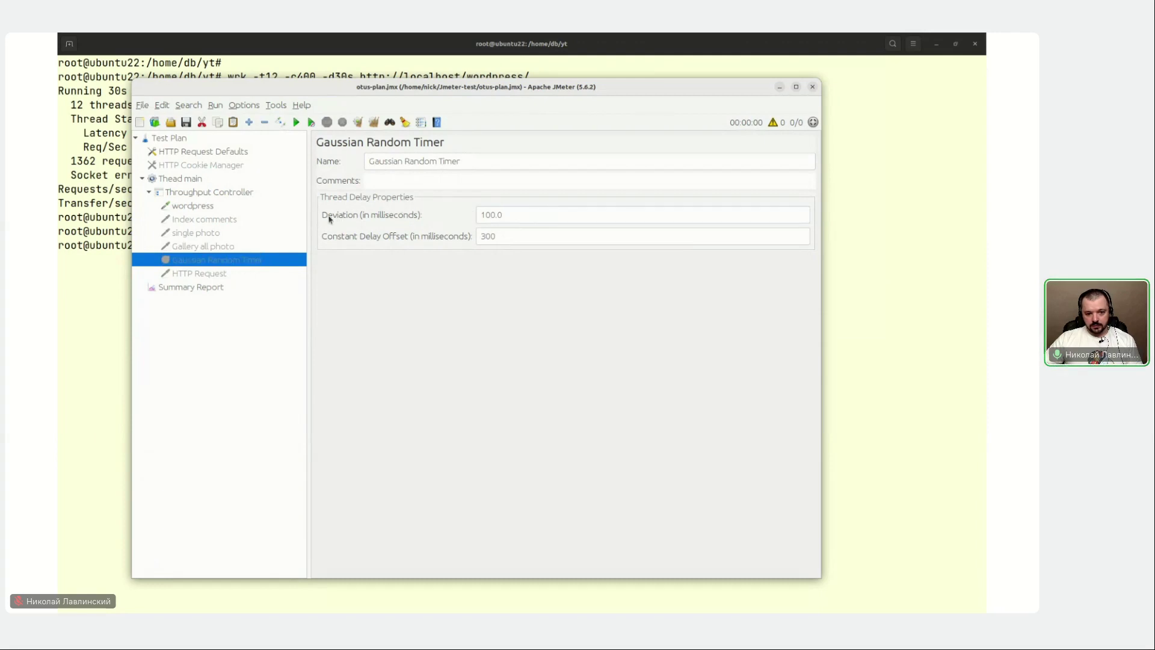
left_click_drag(505, 215, 458, 215)
left_click_drag(523, 236, 446, 240)
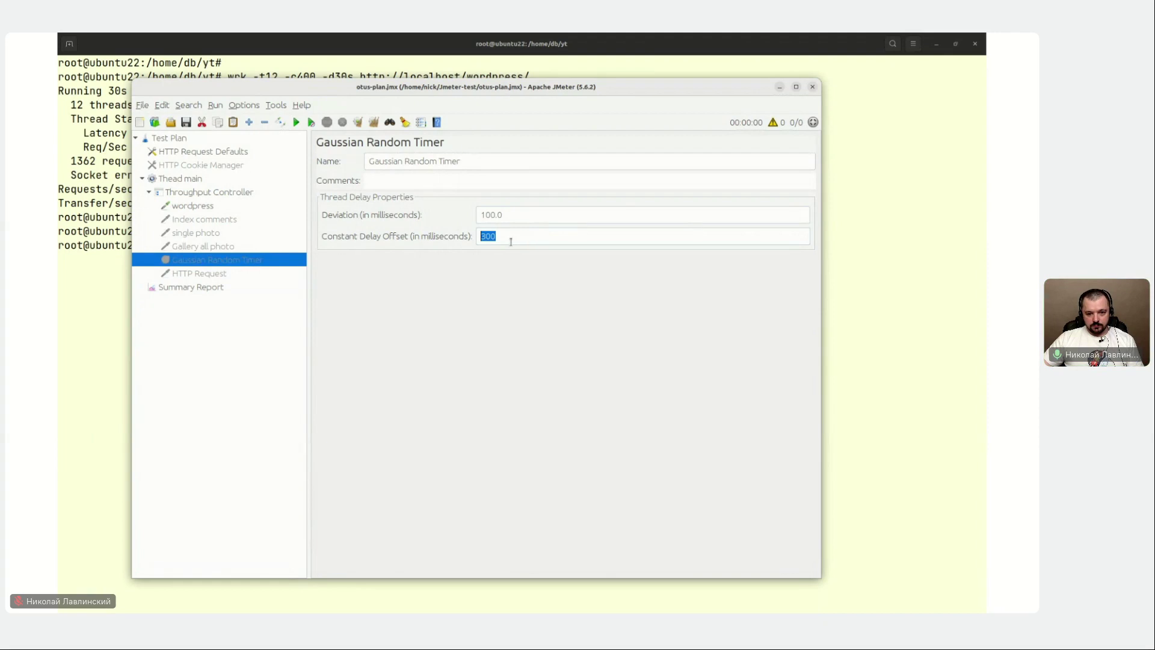
left_click_drag(501, 215, 470, 211)
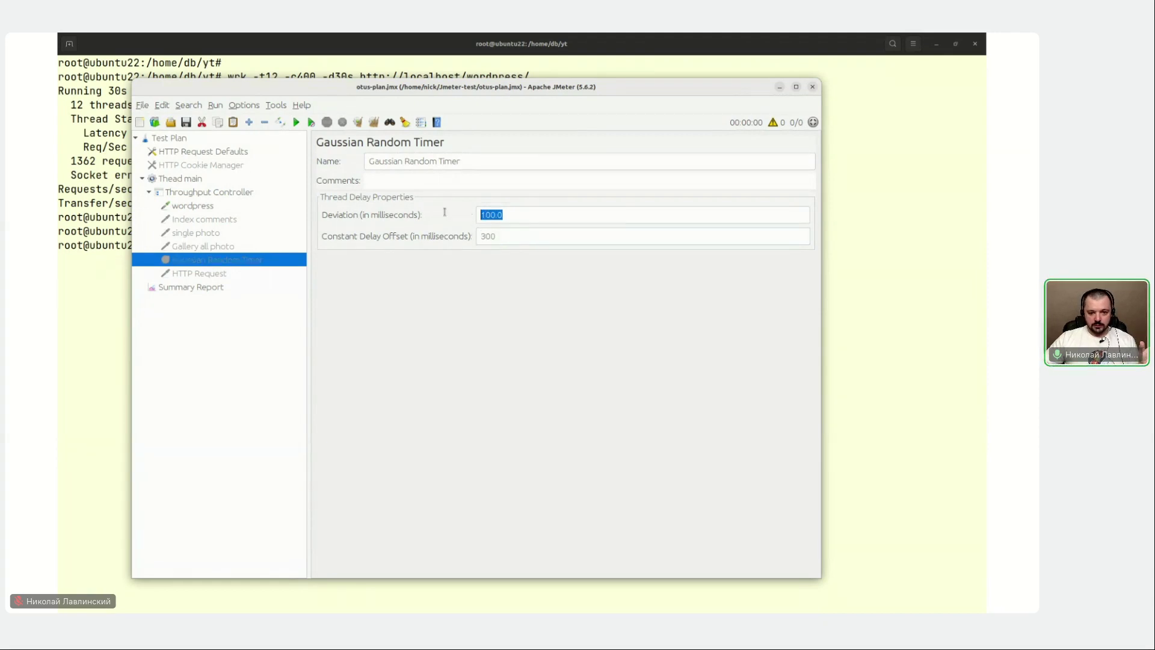
left_click(553, 222)
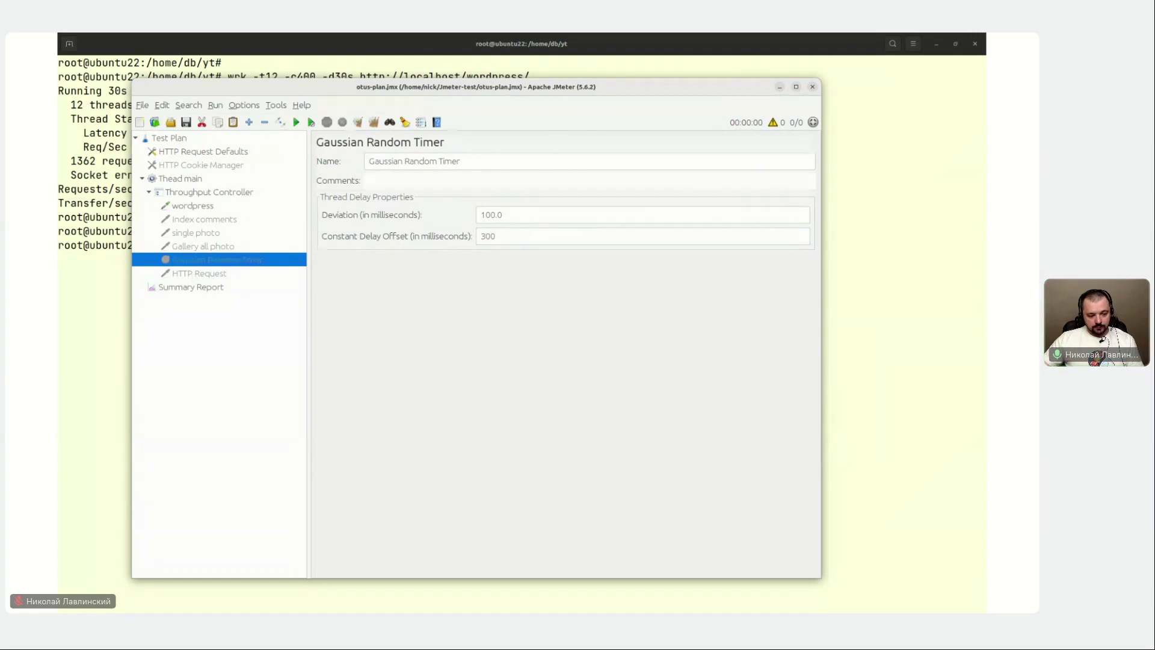
Move the Gaussian Random Timer directly below the wordpress request in the Throughput Controller and enable it.
left_click(199, 193)
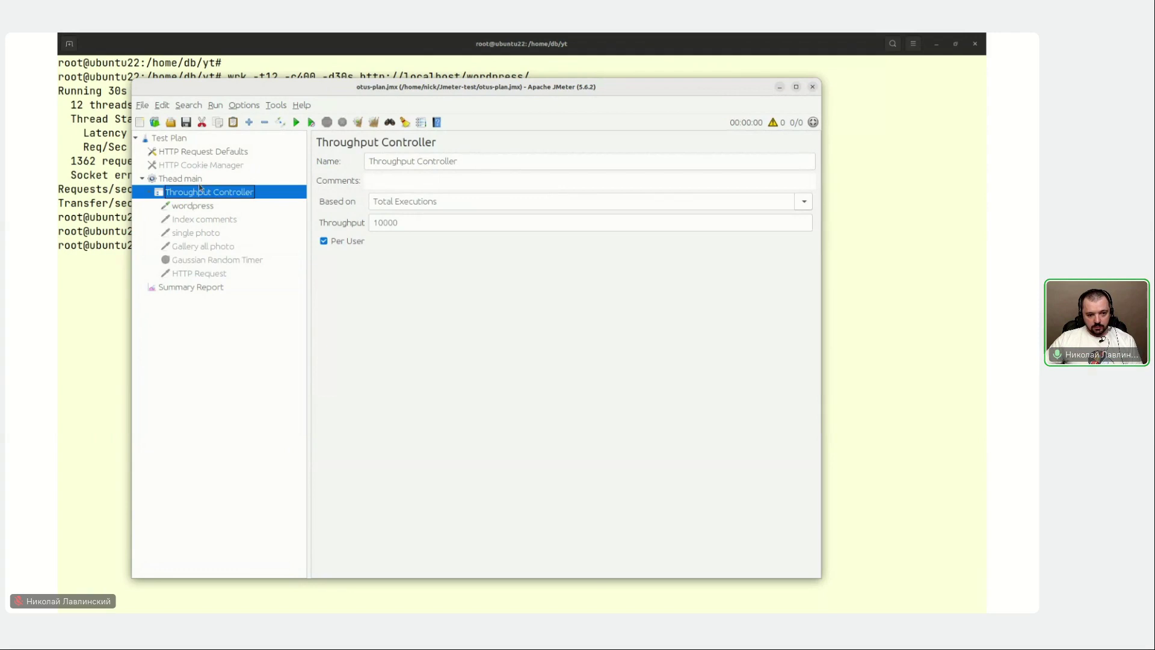
left_click(207, 265)
left_click_drag(204, 264, 196, 215)
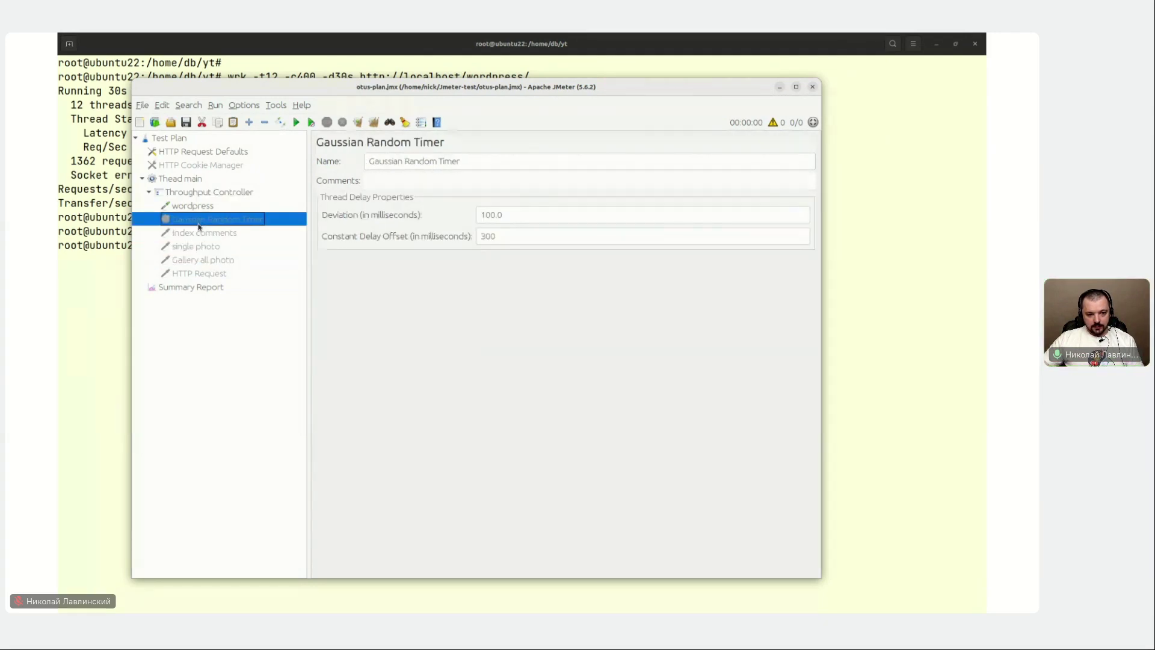
right_click(246, 219)
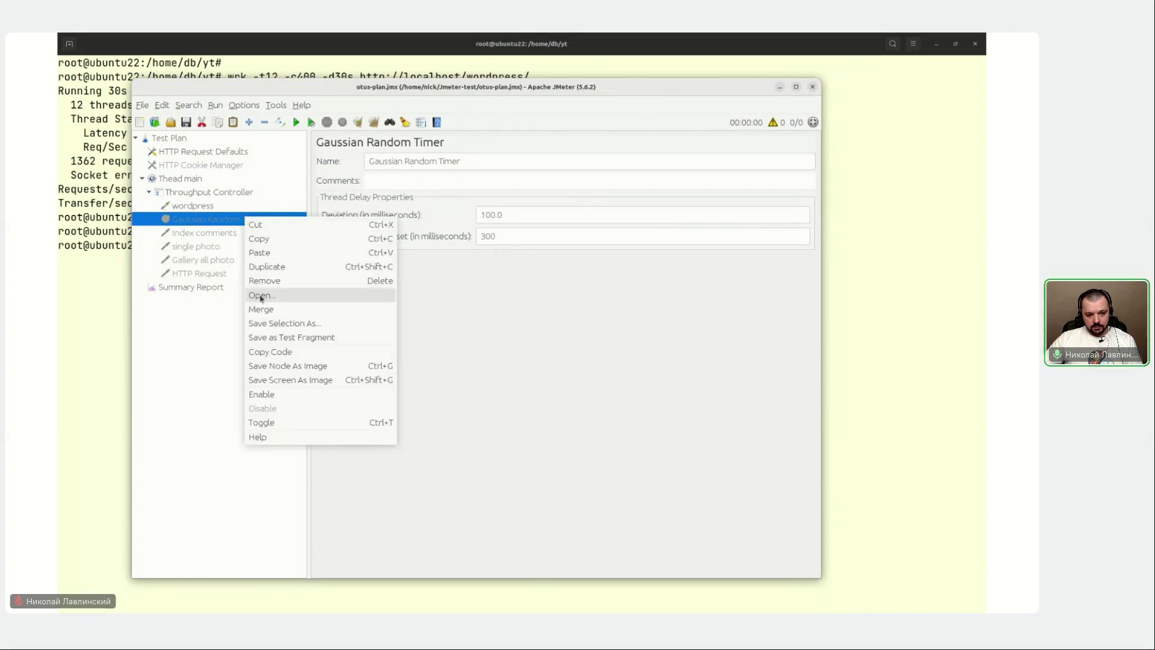
left_click(260, 398)
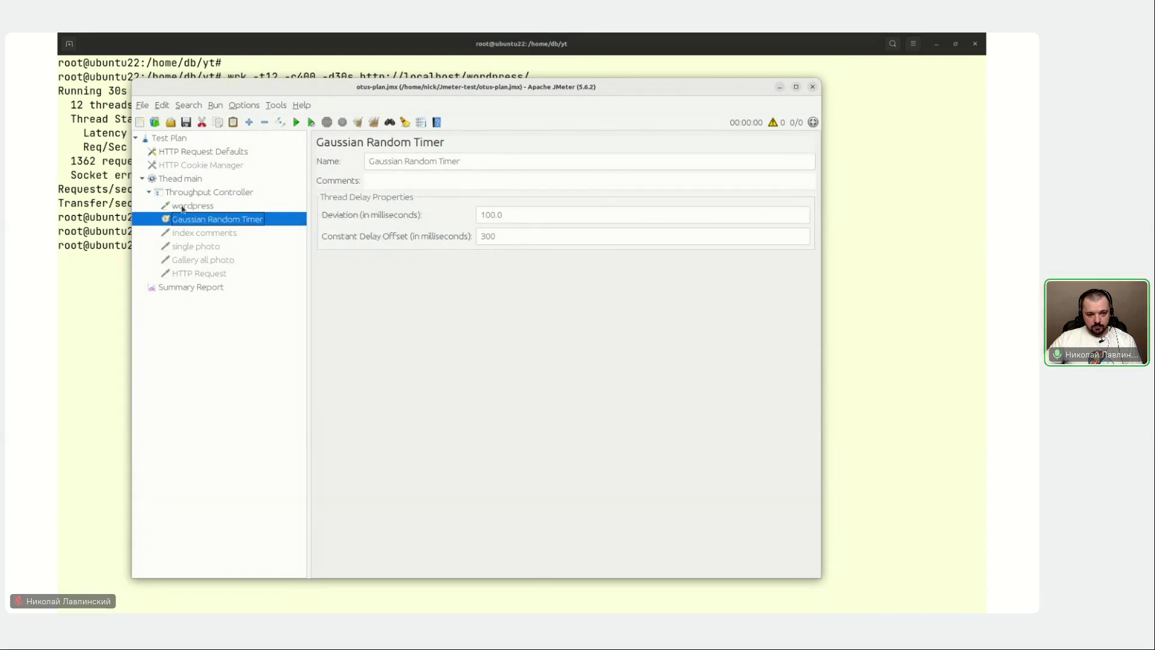
Review the wordpress and Index comments requests on either side of the Gaussian Random Timer, then return to the timer's settings.
left_click(183, 207)
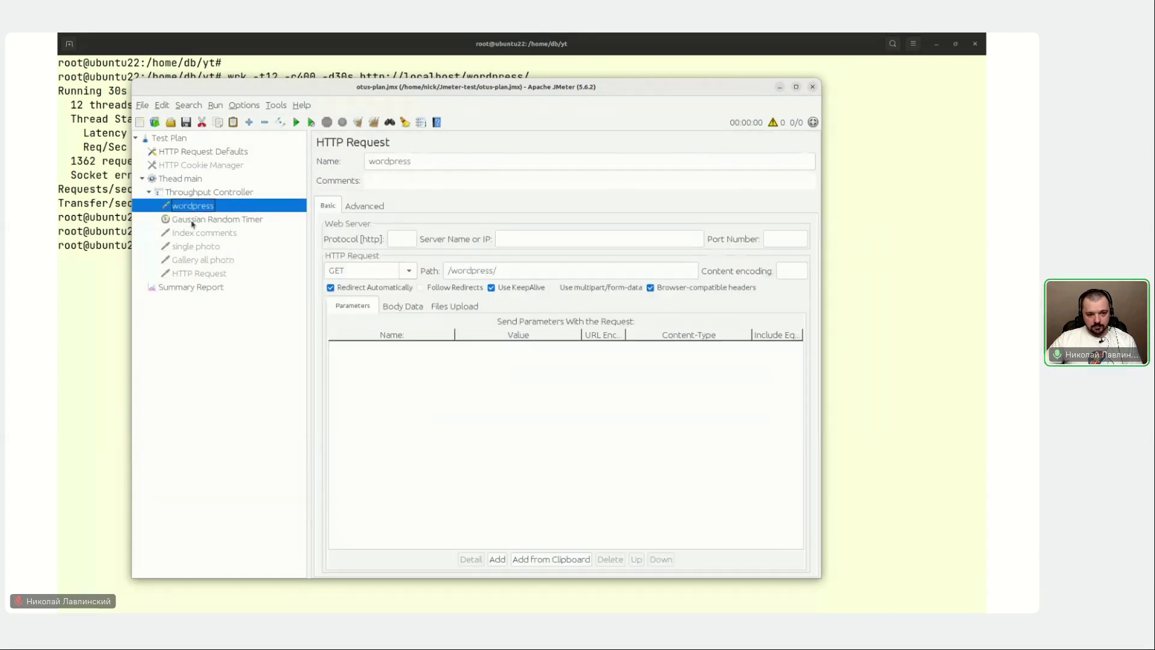
left_click(194, 232)
left_click(193, 221)
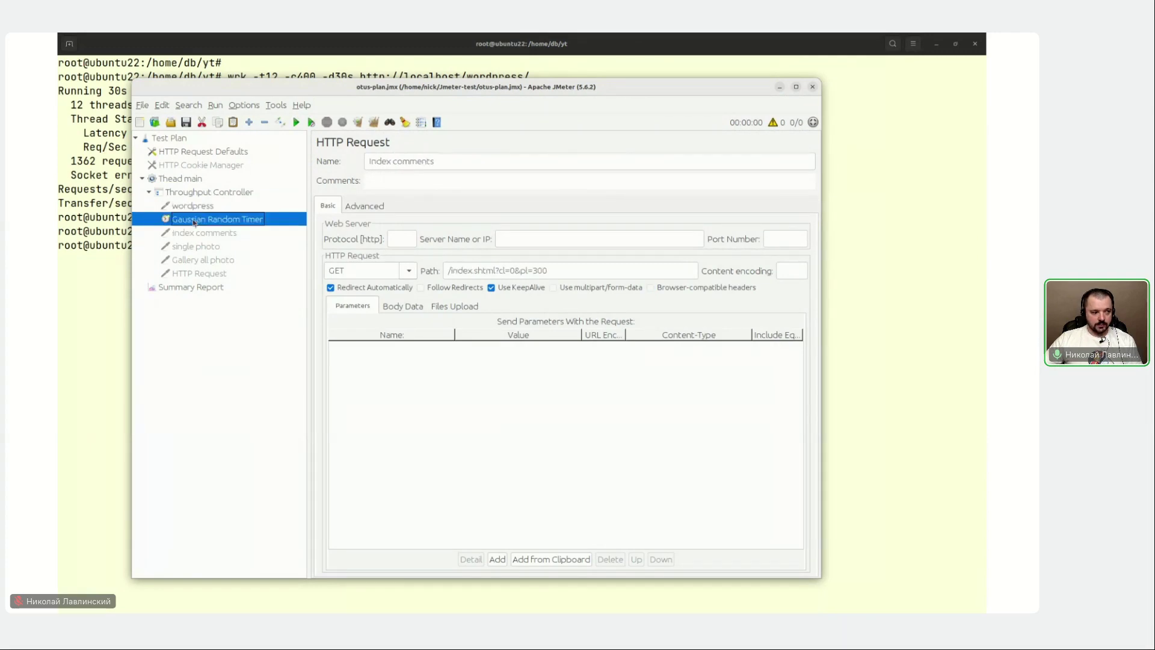
left_click(200, 210)
left_click(202, 220)
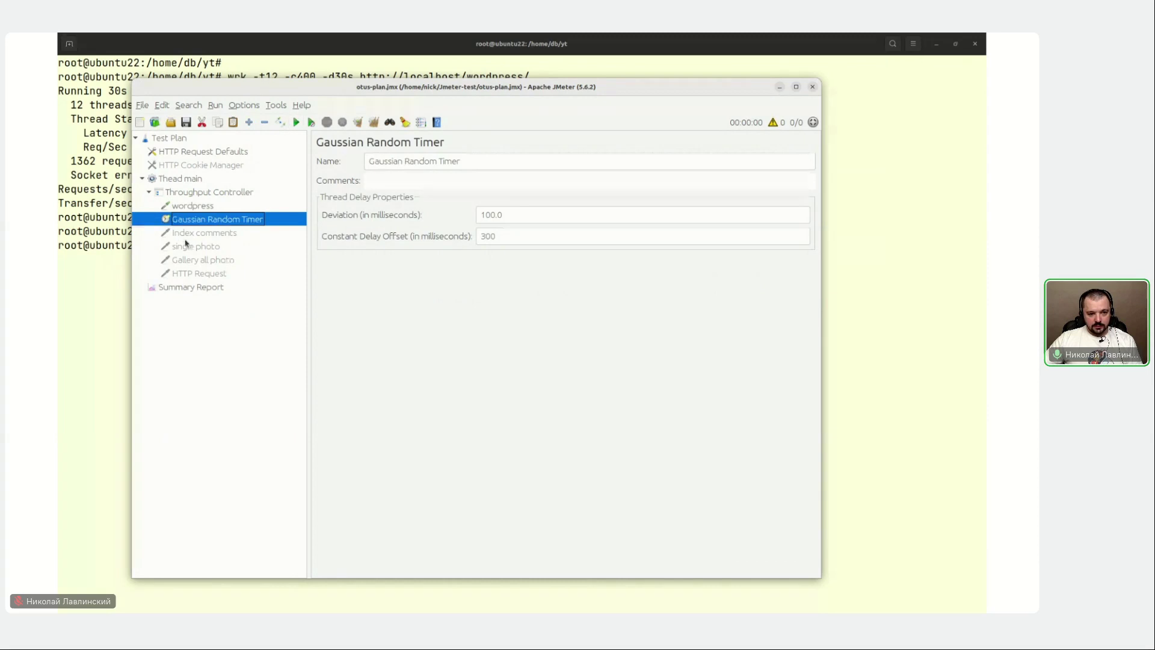
Examine which logic controller types the Throughput Controller can be changed to, leaving it as it is.
right_click(191, 194)
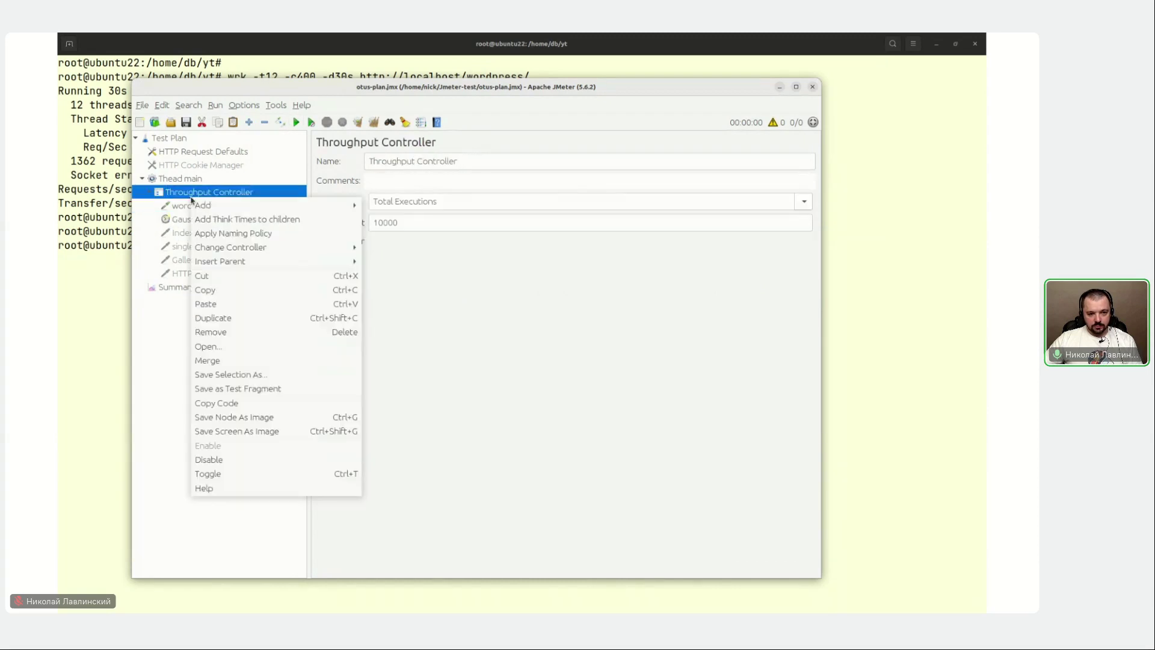
mouse_move(355, 206)
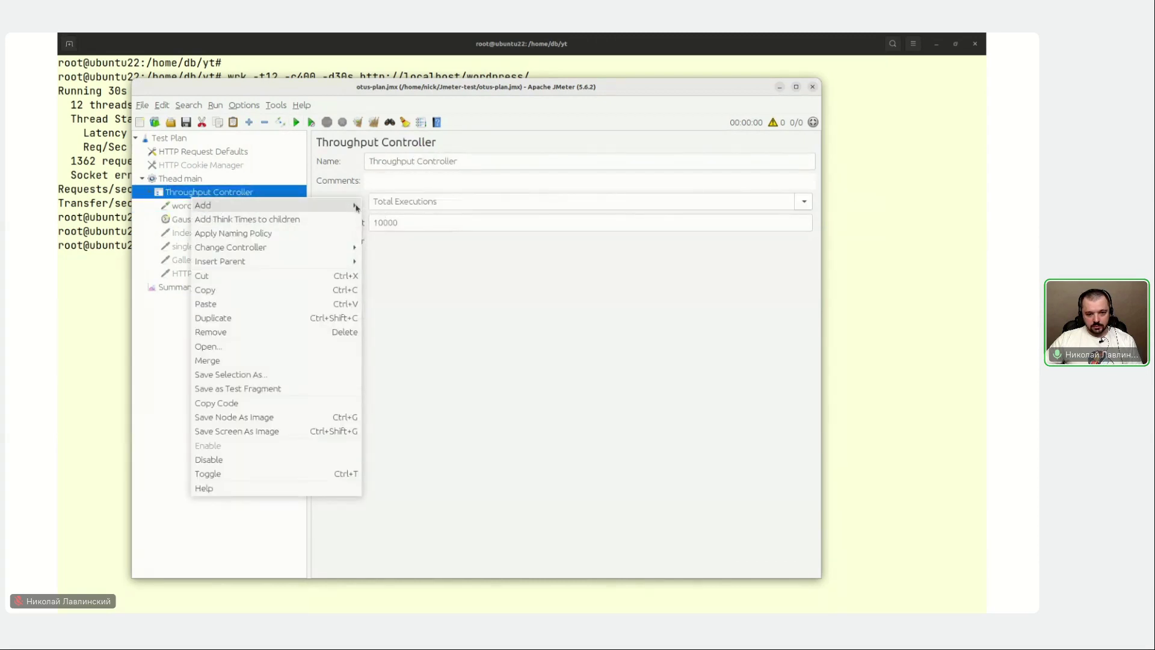
mouse_move(393, 221)
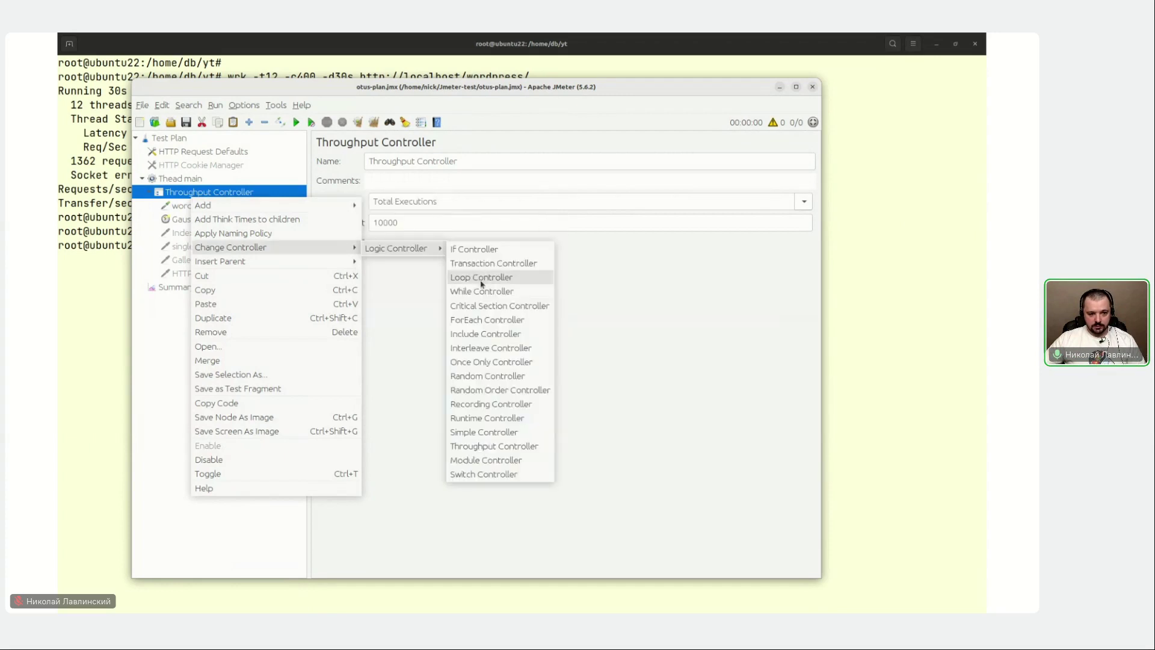
mouse_move(358, 247)
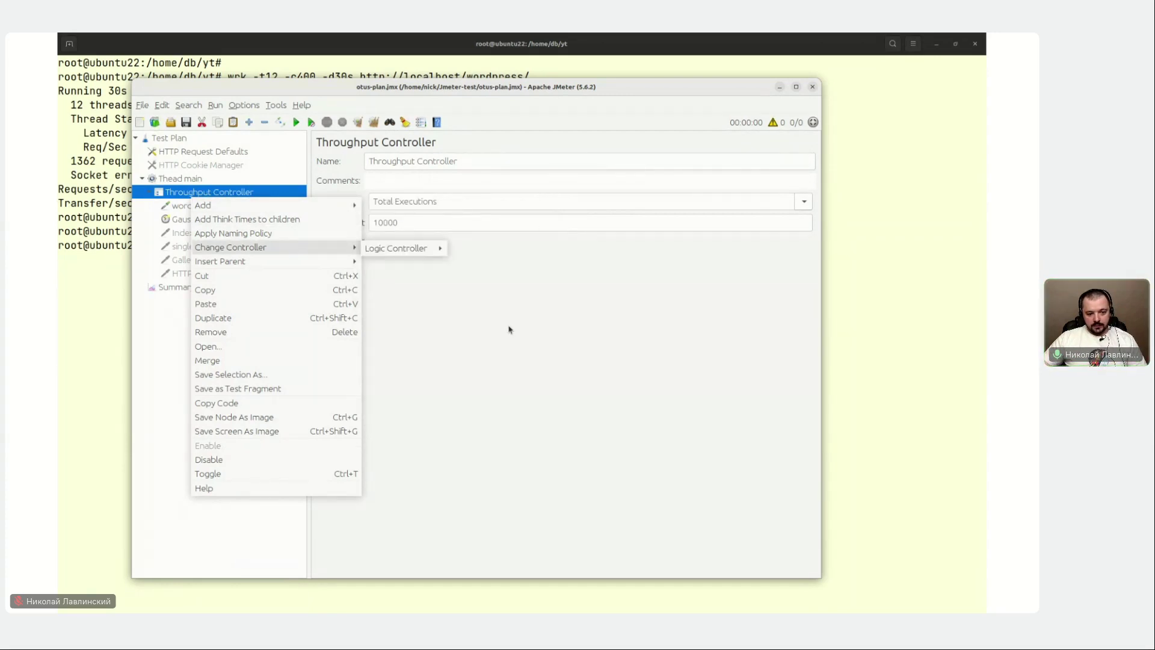
left_click(508, 330)
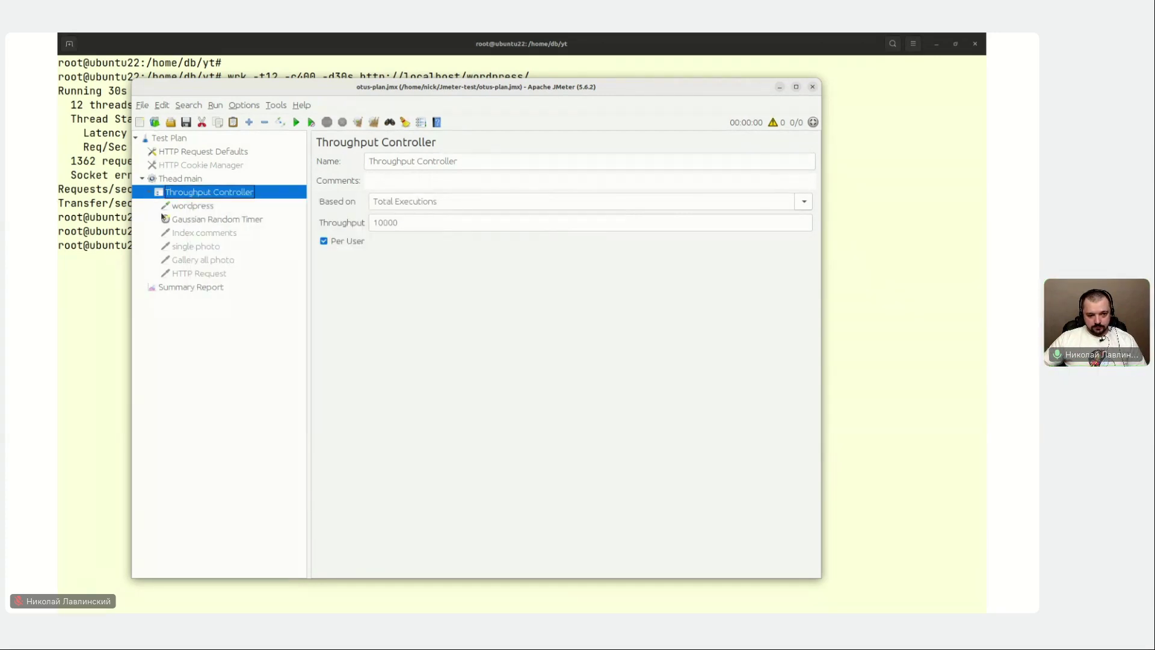
Disable the Gaussian Random Timer below the wordpress request.
left_click(192, 220)
right_click(192, 219)
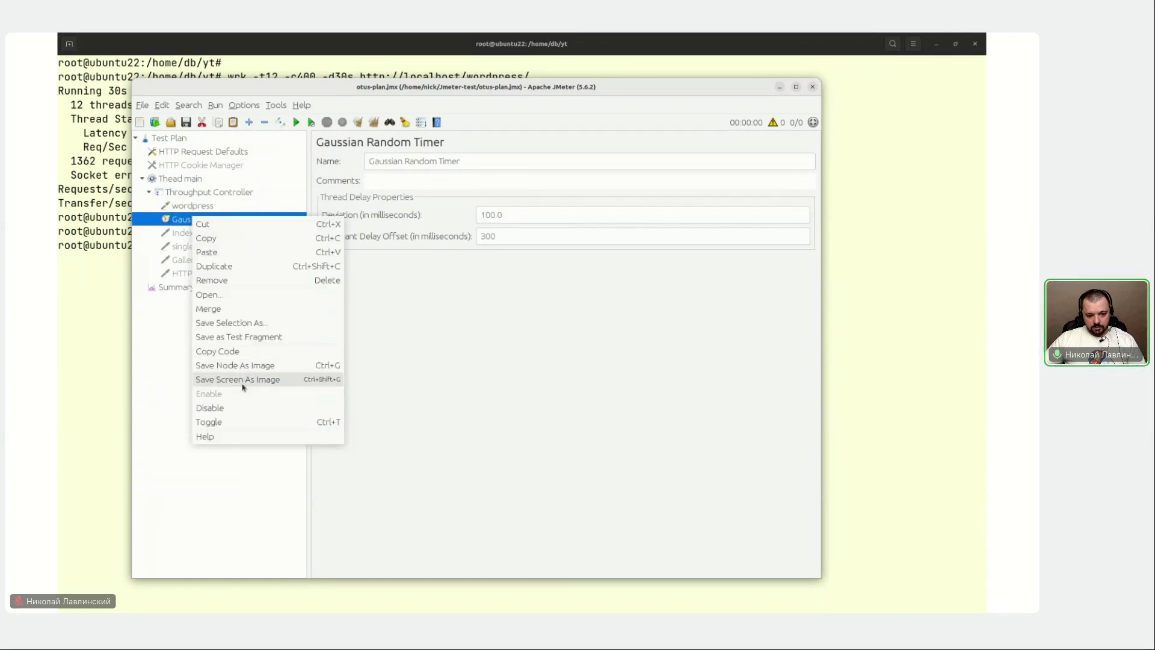
left_click(216, 410)
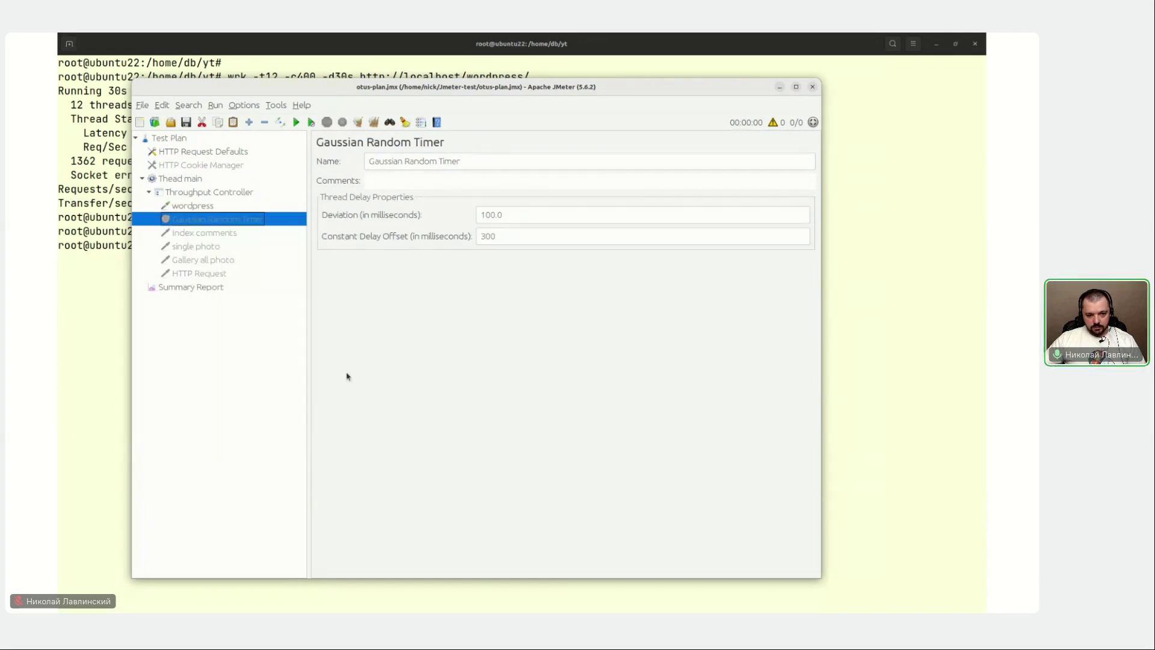
Review the settings of the HTTP Request sampler and the columns of the Summary Report.
left_click(203, 275)
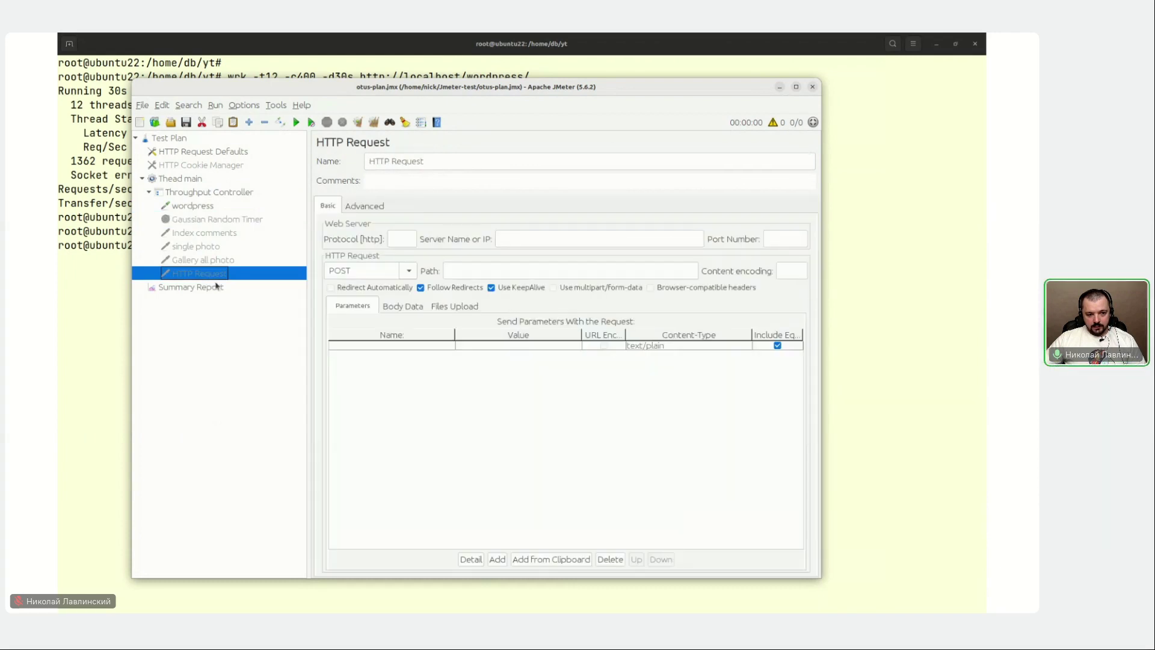
left_click(204, 289)
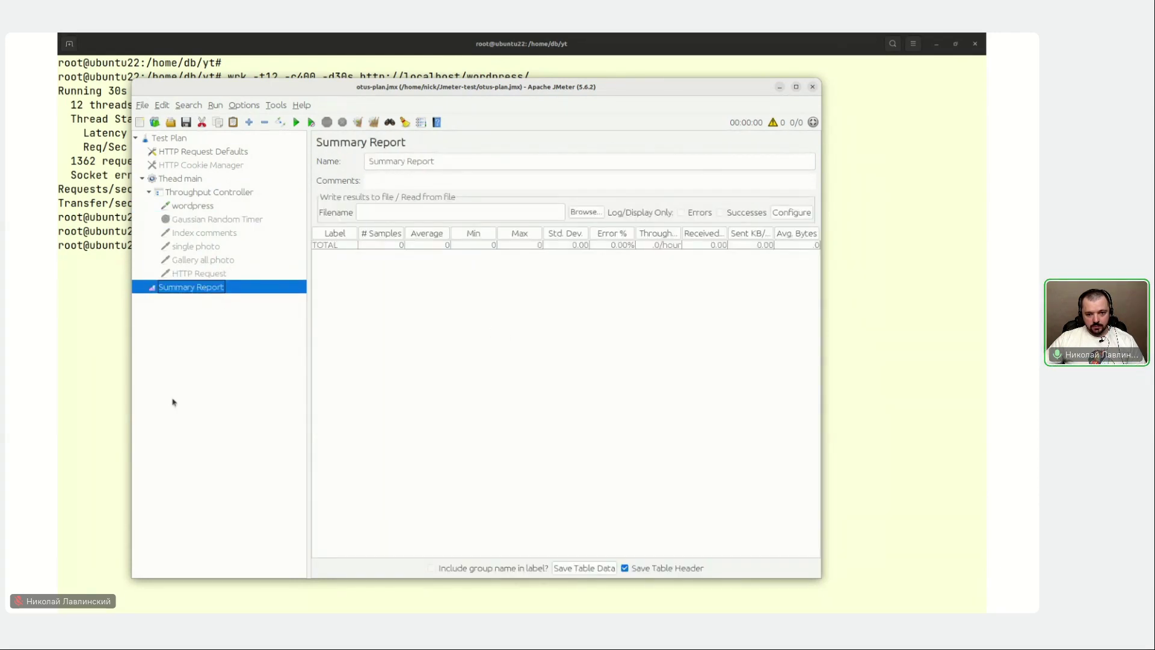
left_click_drag(690, 90, 684, 86)
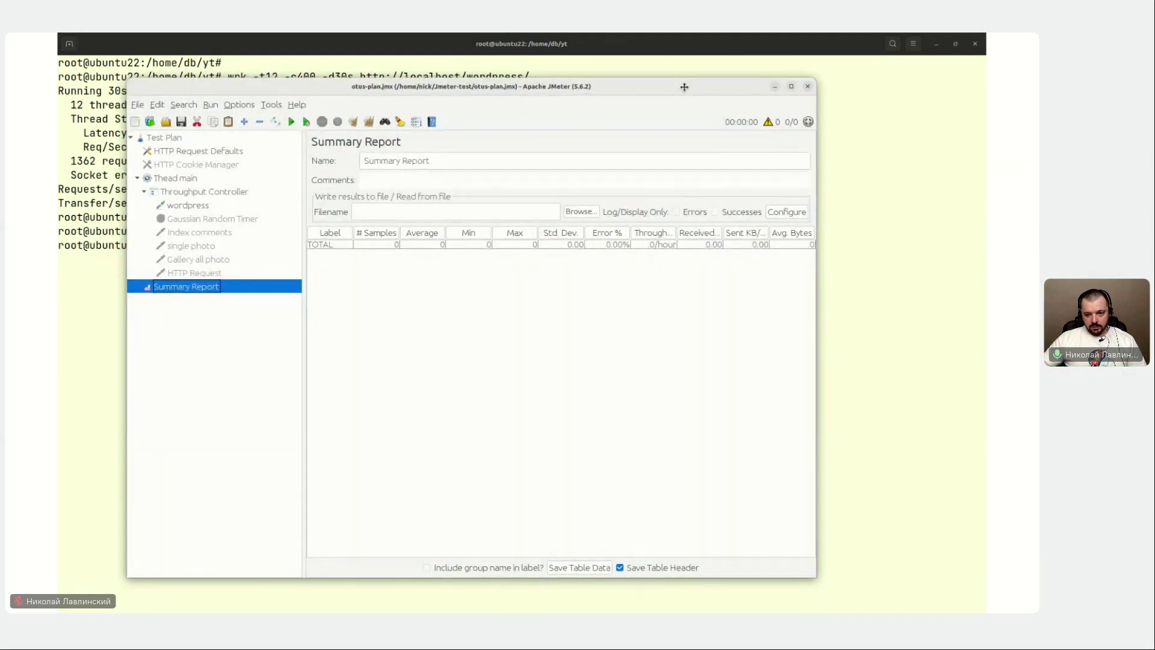
Run the test plan and check the sample count and error percentage in the Summary Report's TOTAL row.
left_click(161, 139)
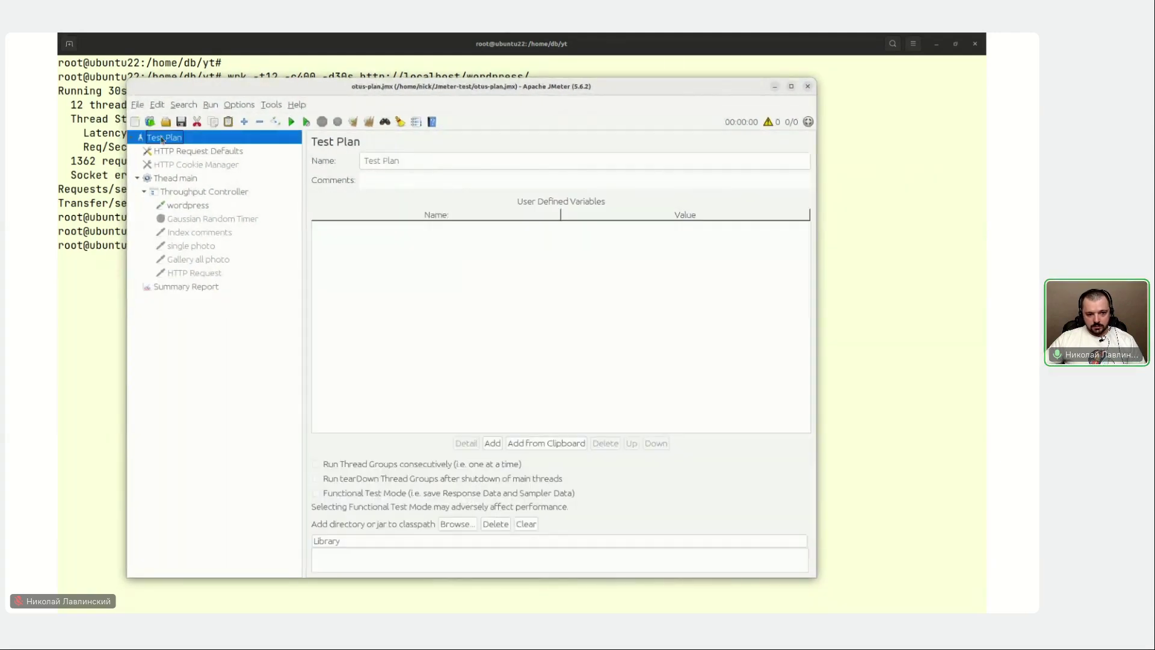
left_click(291, 121)
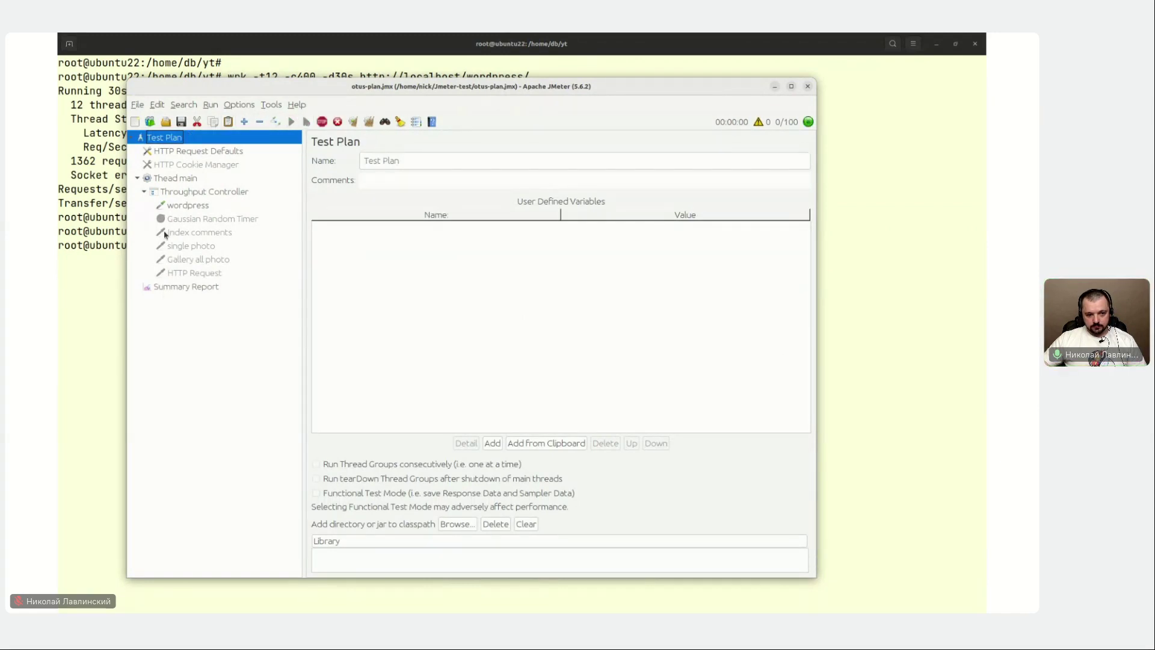
left_click(160, 288)
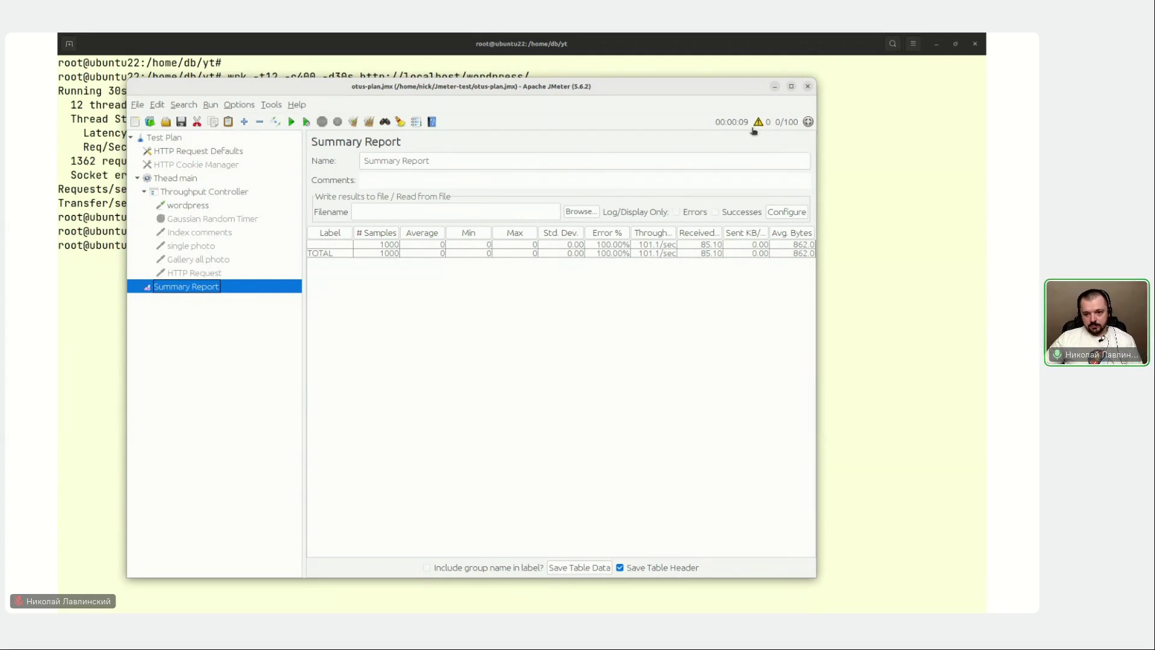
left_click(392, 247)
left_click(388, 254)
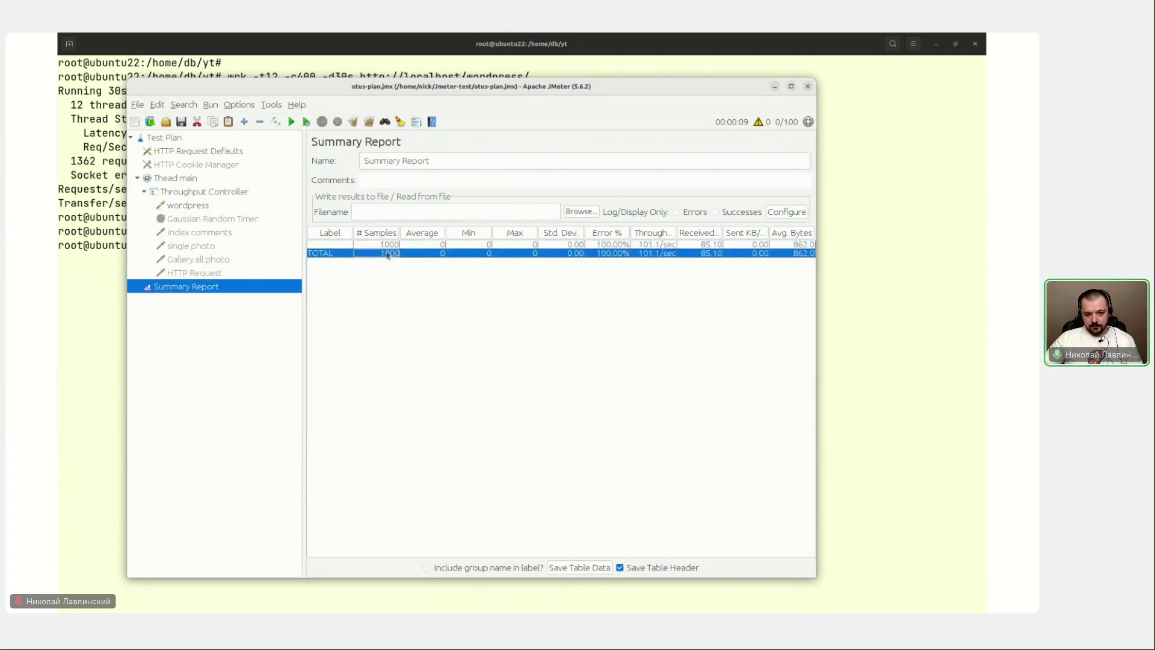
left_click(612, 254)
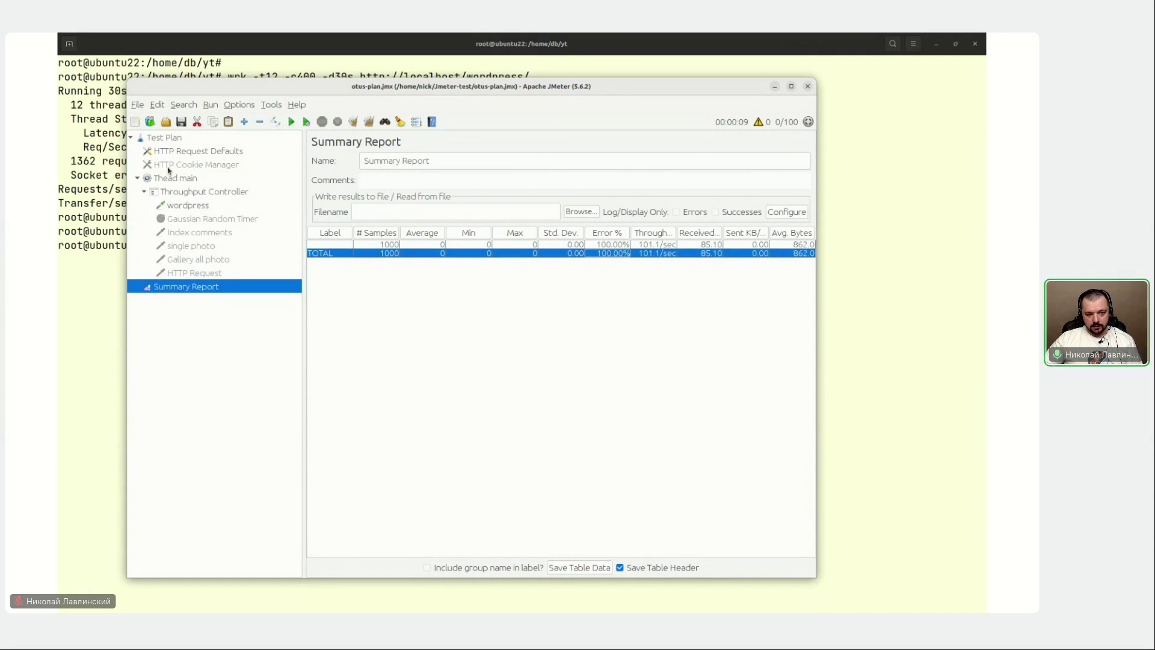
left_click(186, 154)
left_click(594, 230)
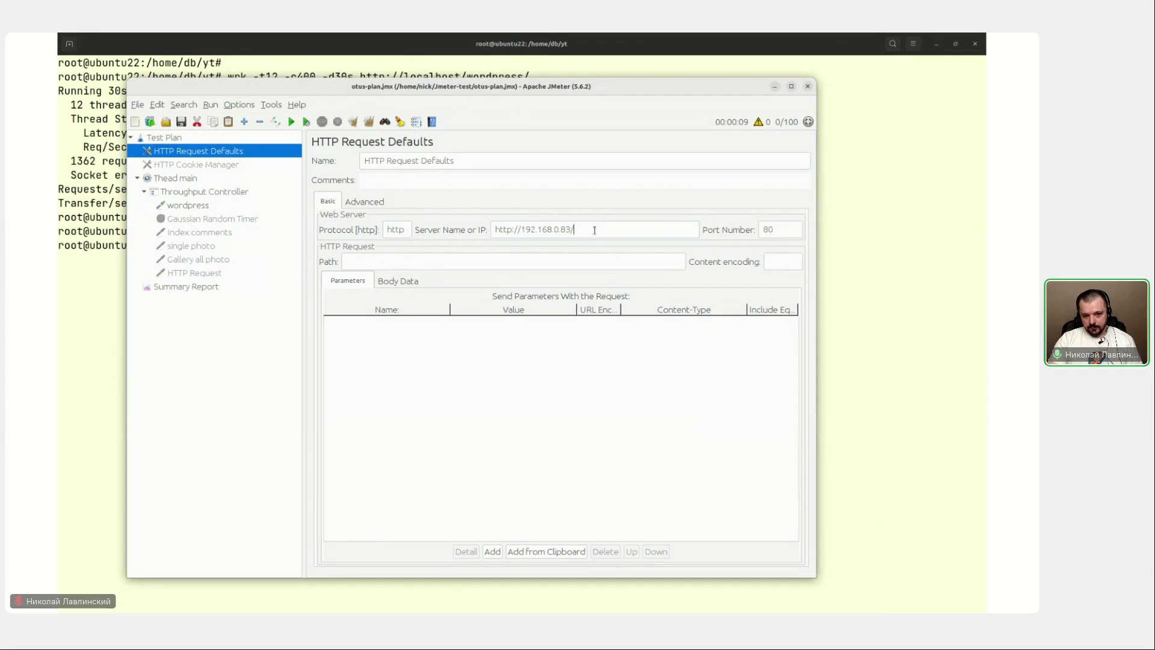
key("Home")
key("Delete")
key("Delete")
key("Delete")
key("Delete")
key("Delete")
key("Delete")
key("Delete")
key("End")
key("BackSpace")
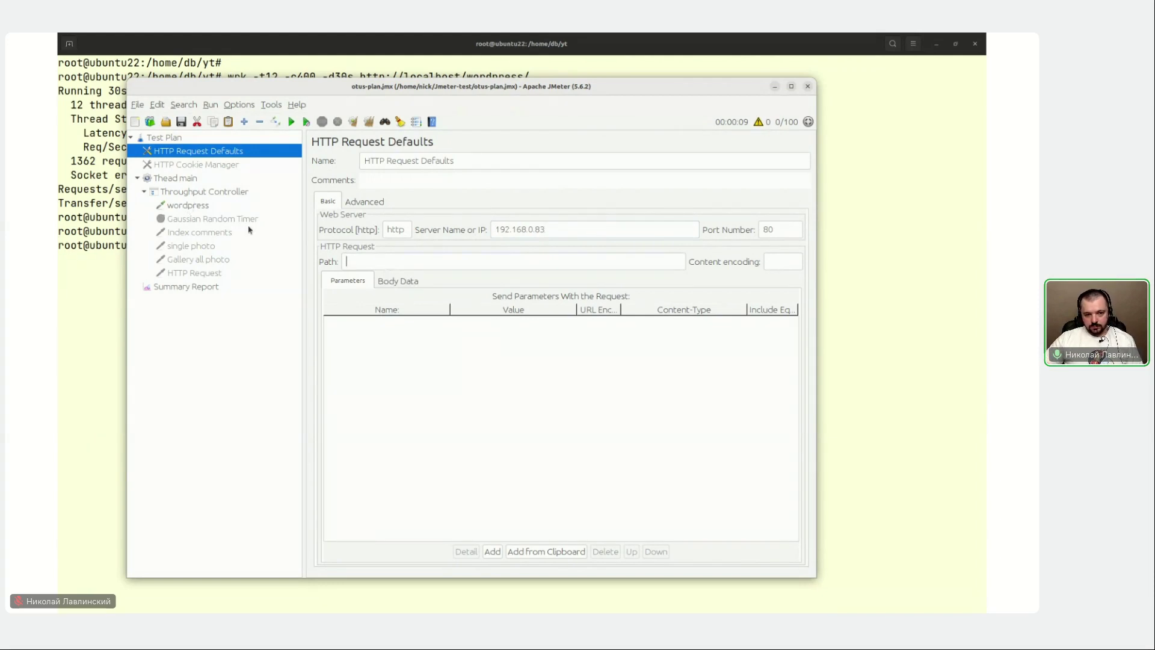
Check the wordpress request's server name and path fields.
left_click(197, 207)
left_click(537, 233)
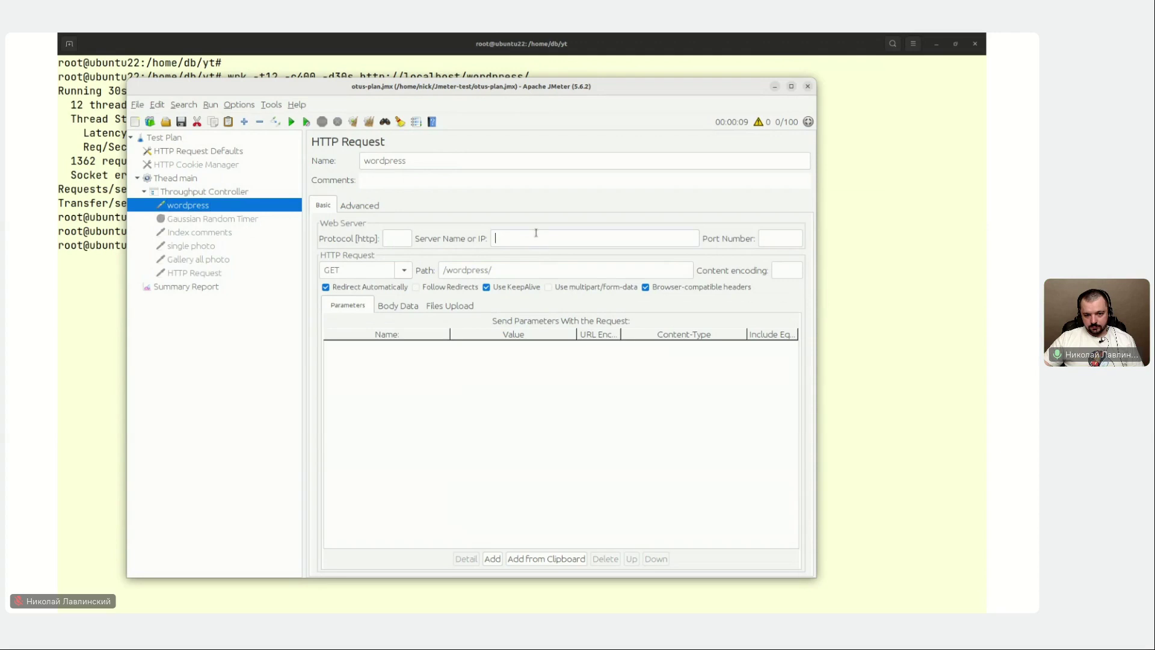
left_click(509, 272)
Clear all results of the previous run from the Summary Report and check the log output.
left_click(187, 288)
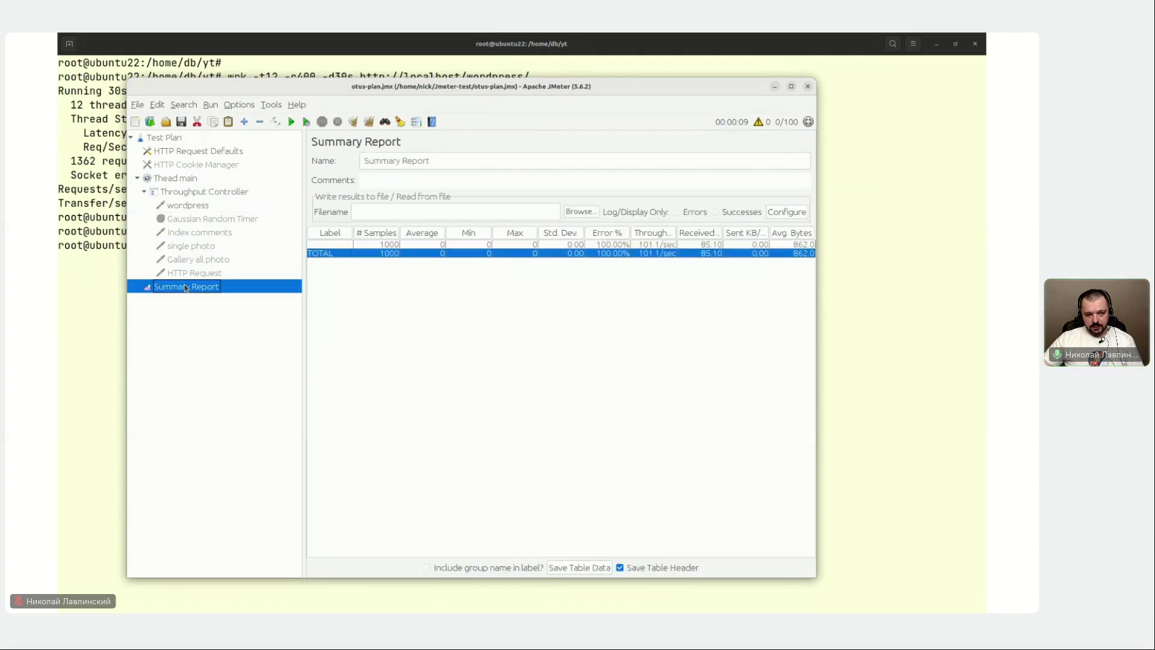
left_click(183, 106)
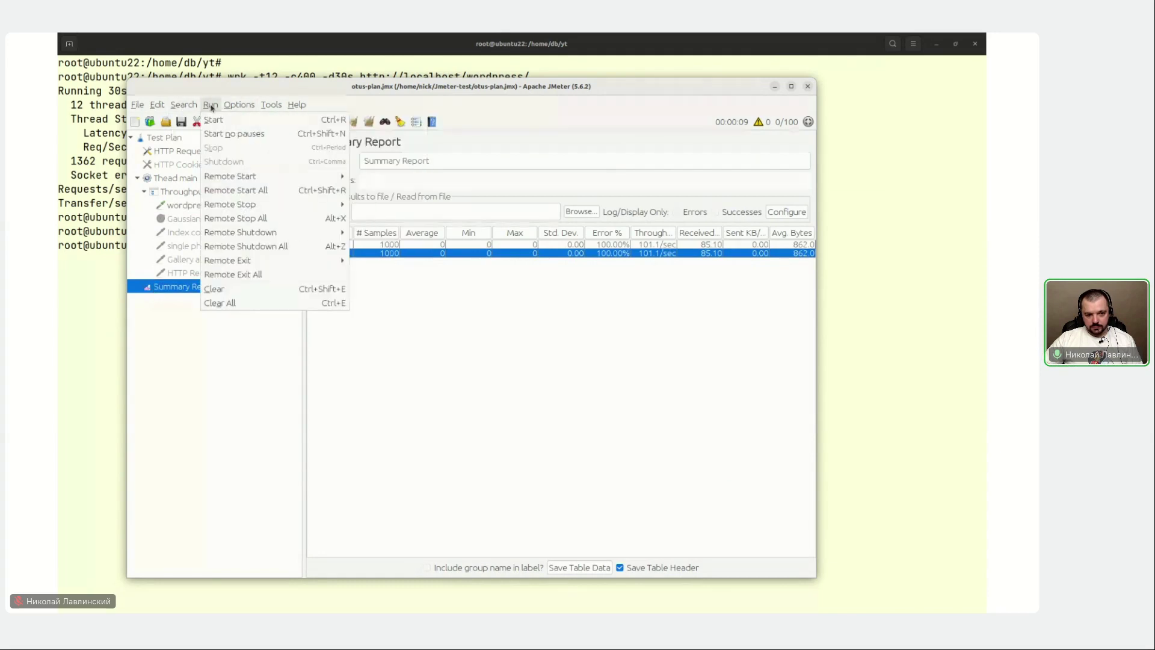
left_click(250, 303)
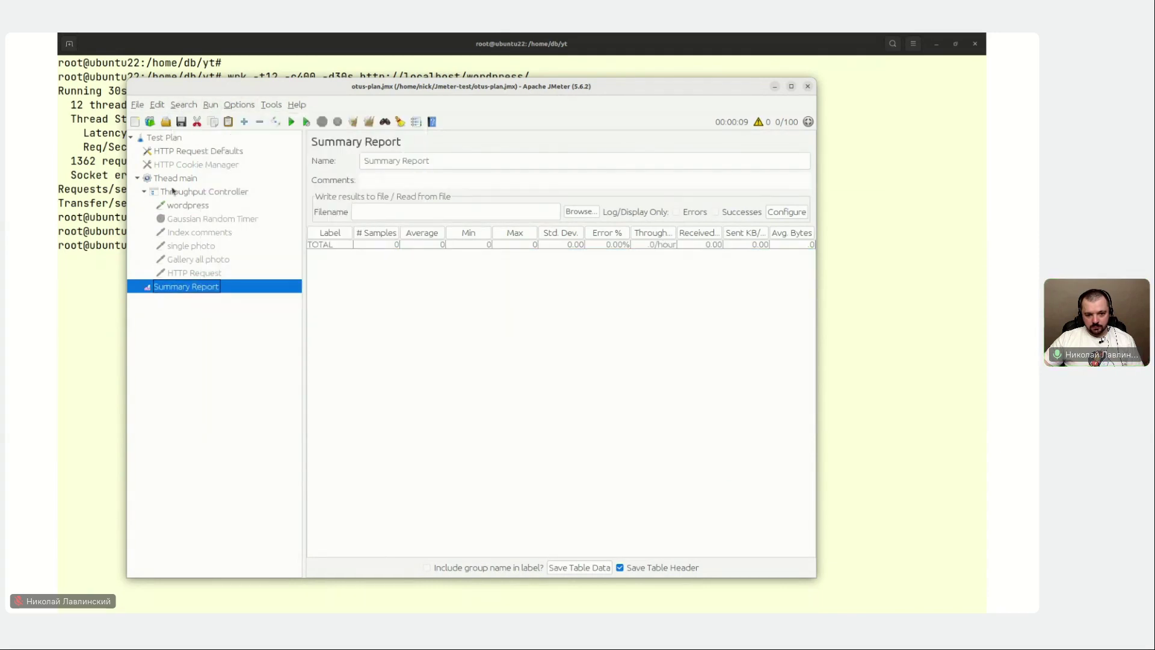
left_click(763, 123)
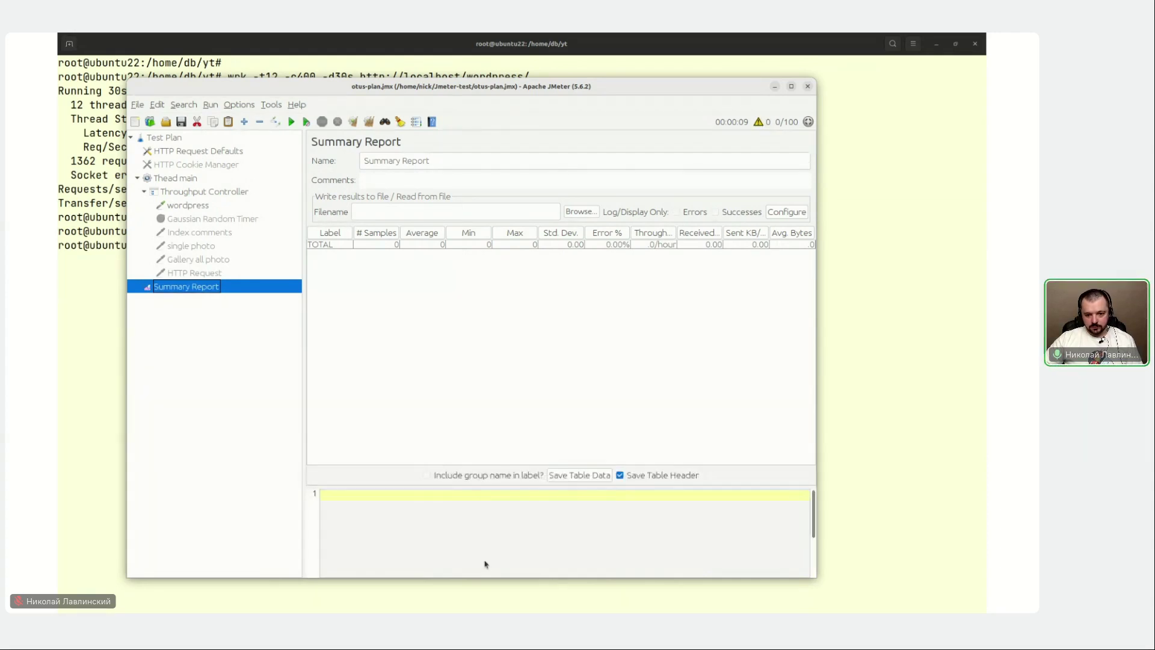
left_click(762, 120)
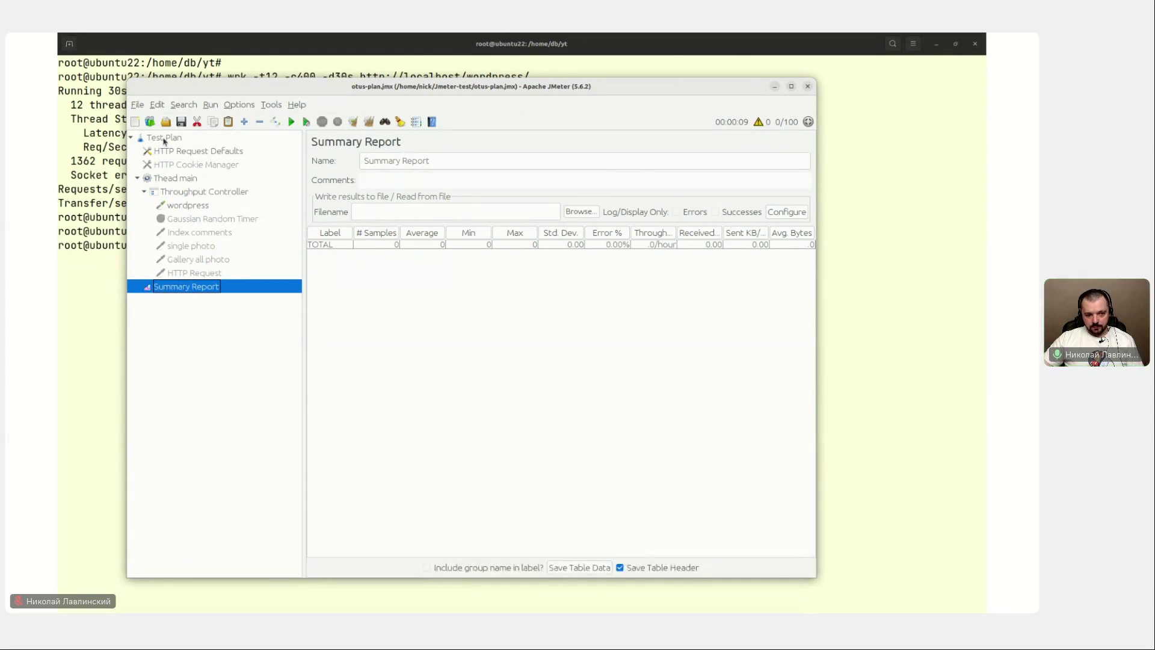
Run the test plan again and examine the wordpress row's throughput in the Summary Report, widening the window to fit its columns.
left_click(164, 142)
left_click(291, 122)
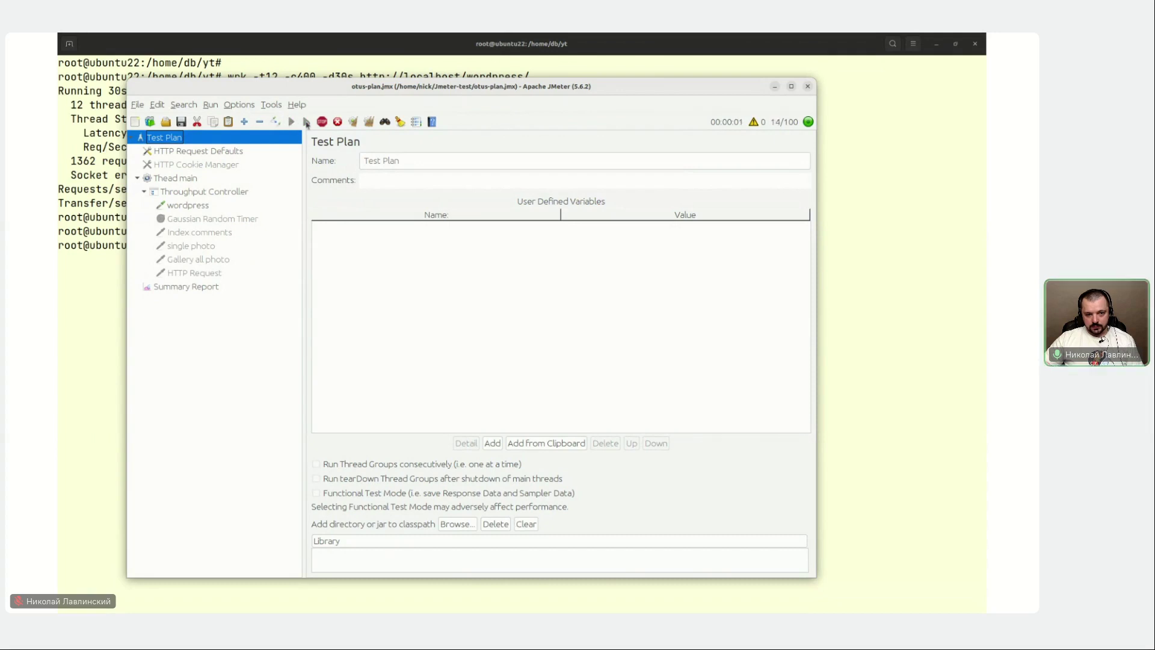
left_click(175, 289)
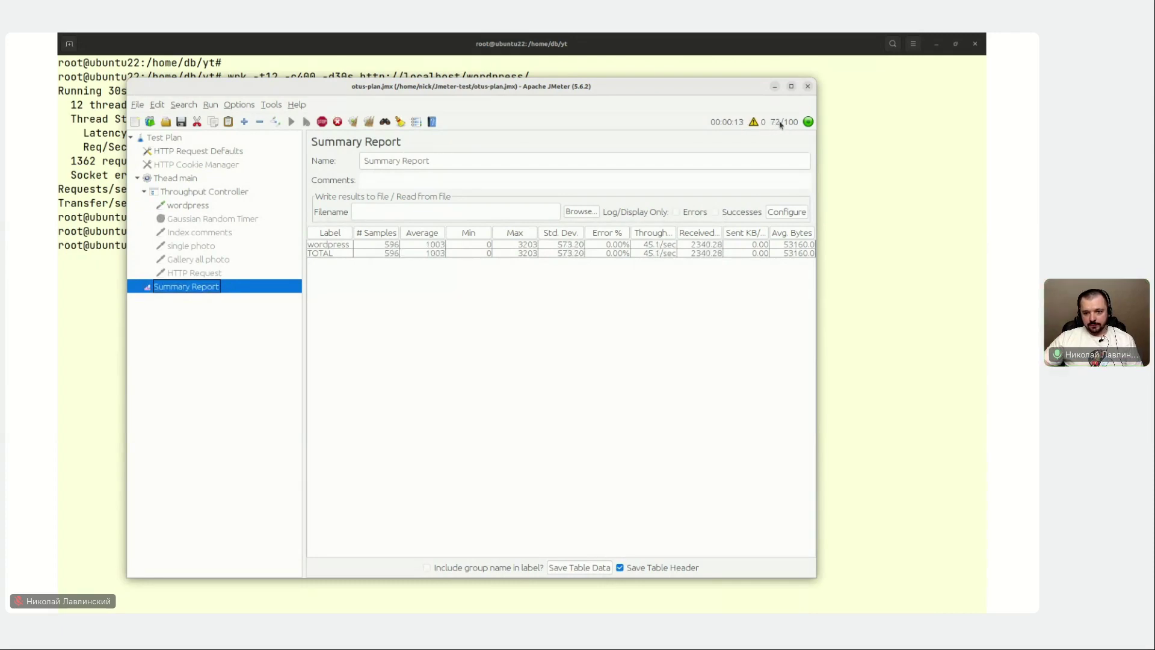
left_click_drag(733, 88, 753, 91)
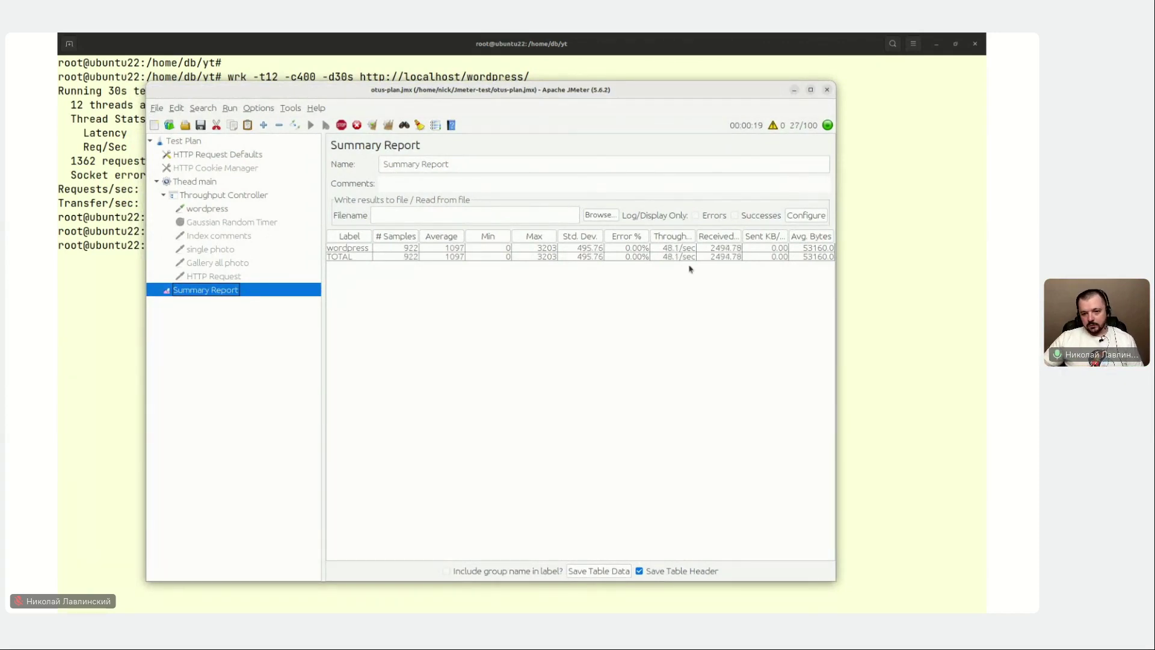
left_click_drag(837, 221, 865, 220)
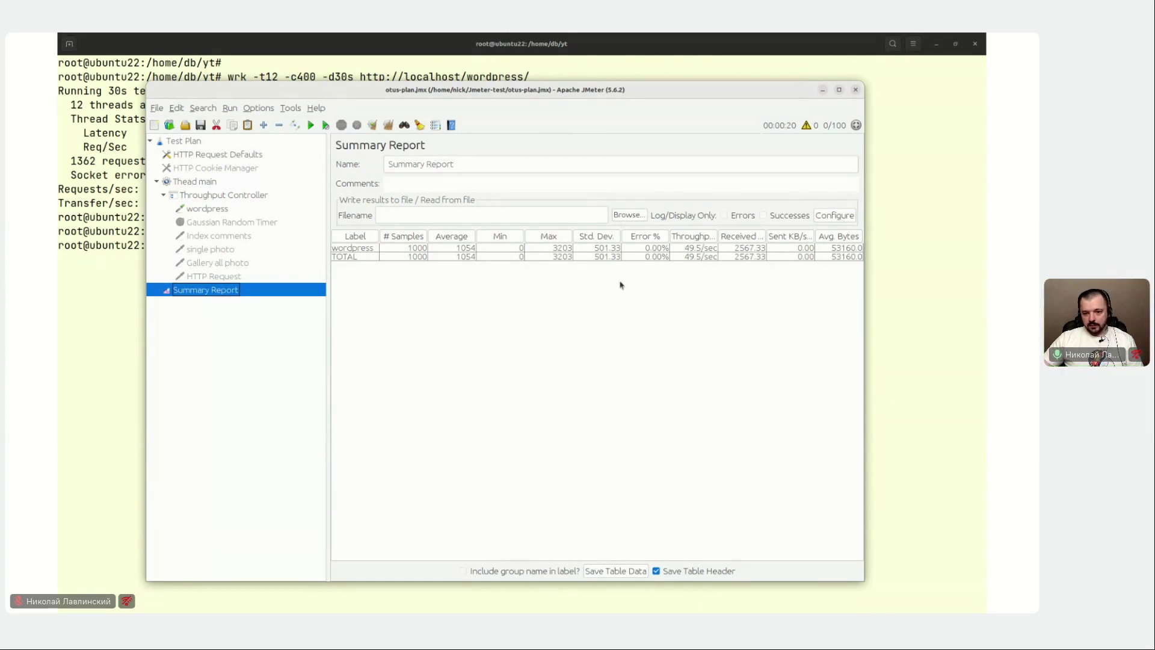
left_click(691, 249)
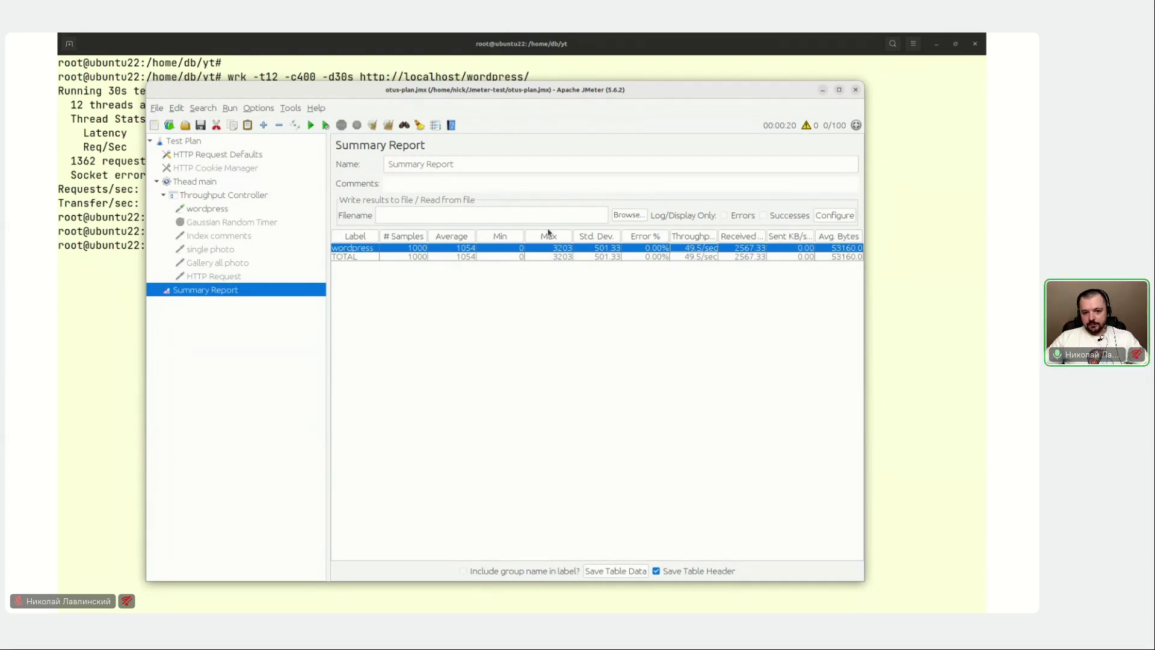
left_click(194, 293)
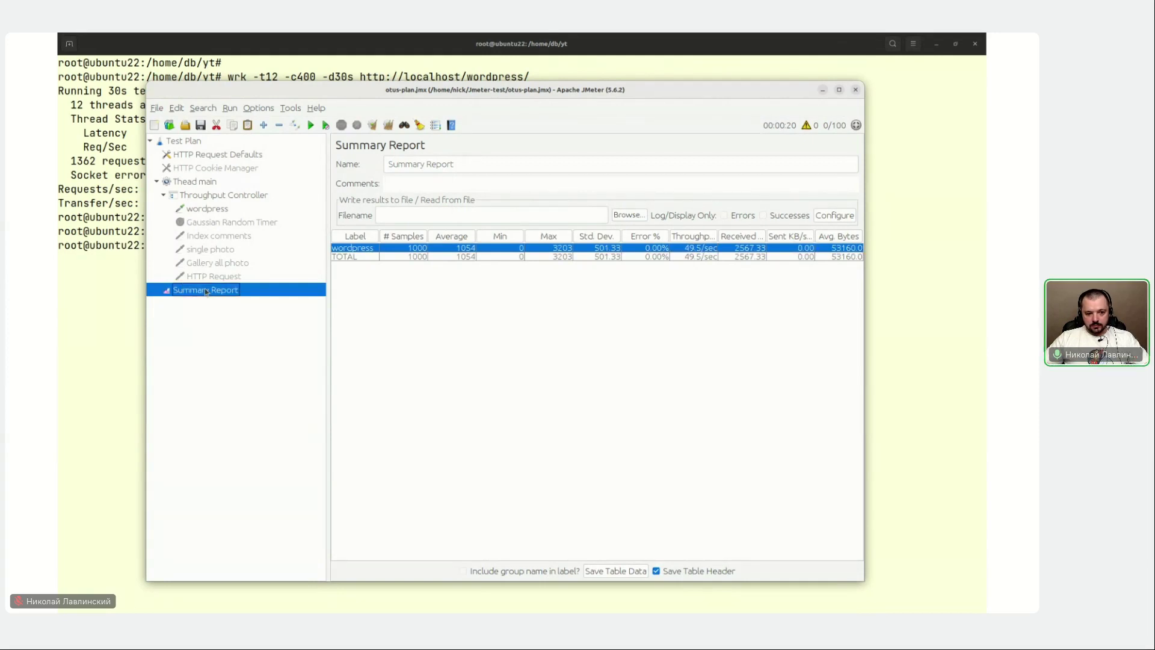
right_click(242, 284)
left_click(201, 325)
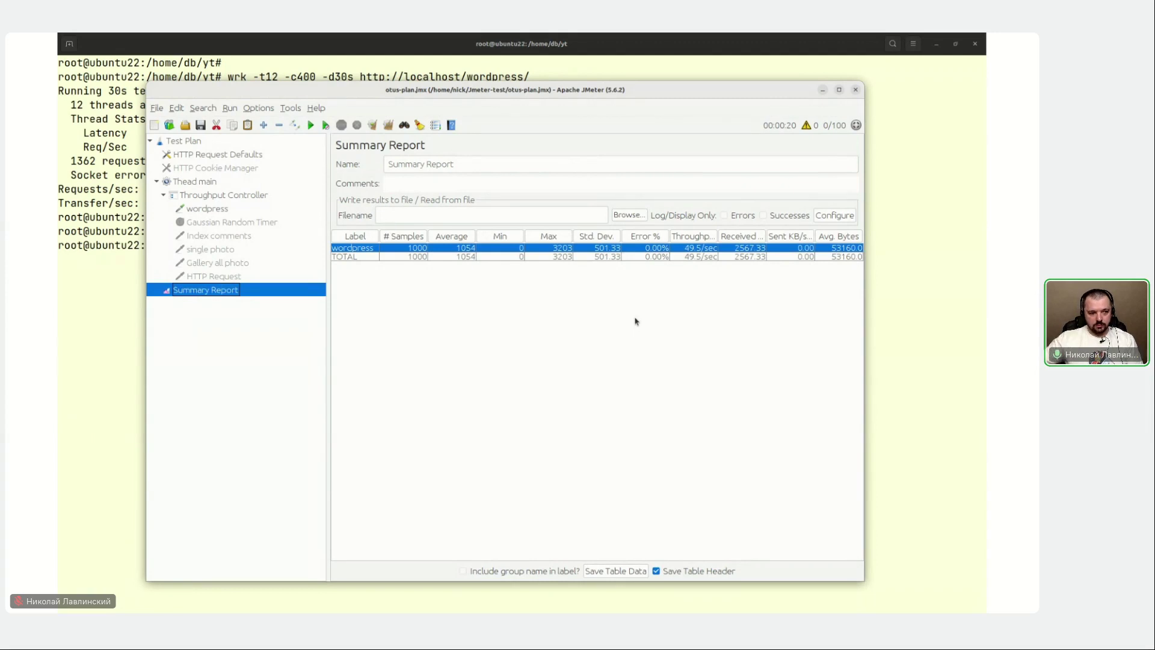
left_click_drag(548, 97, 549, 82)
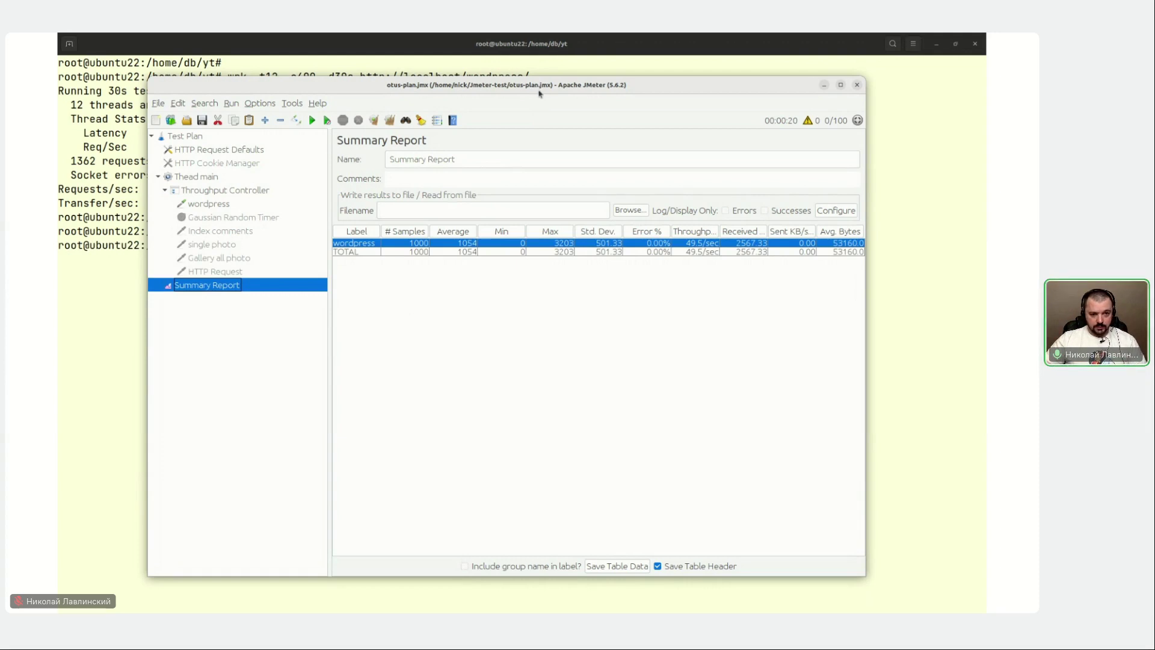
left_click_drag(521, 92, 518, 93)
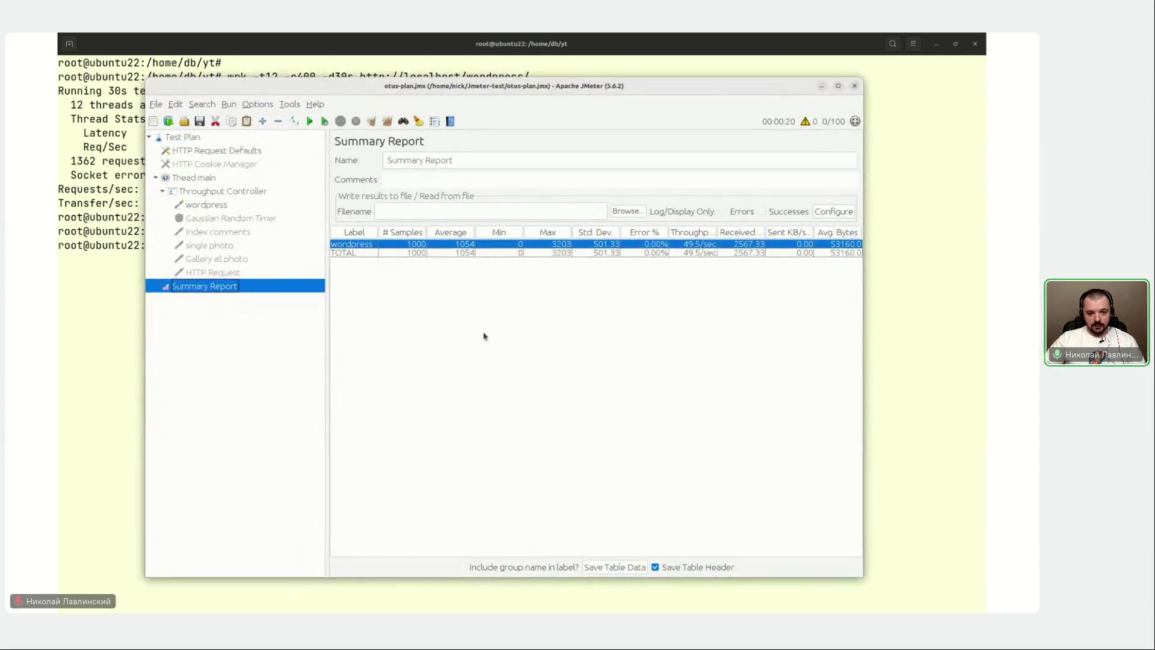
left_click_drag(346, 90, 324, 92)
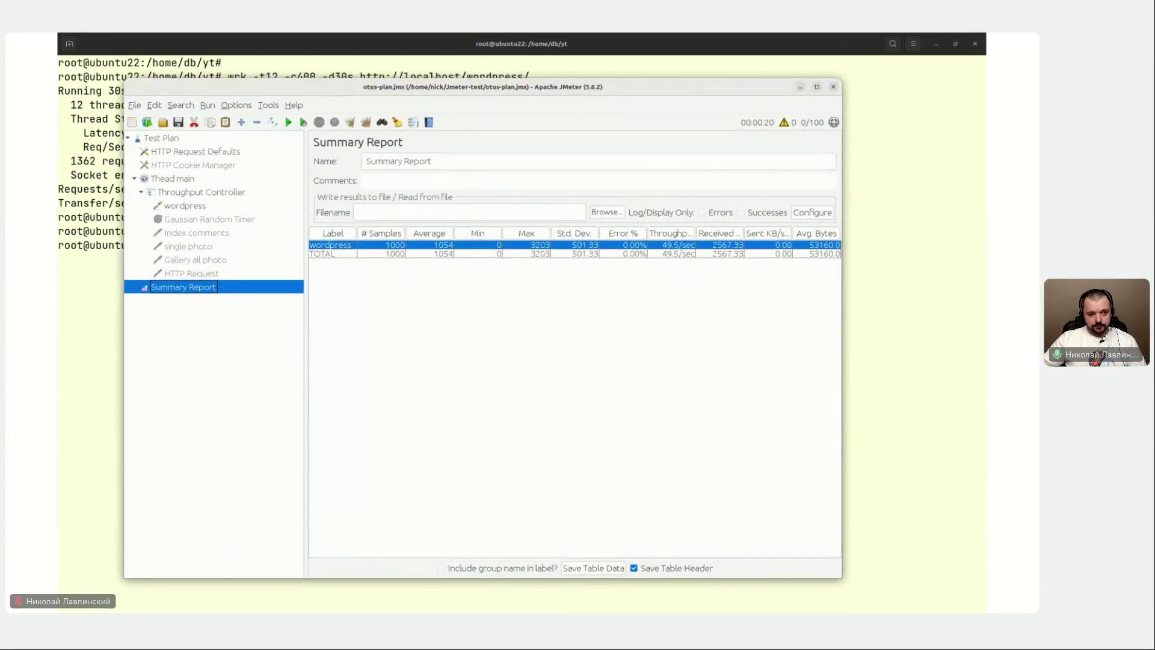
Switch to the terminal that launched JMeter, maximize it and enlarge its text.
key("alt+Tab")
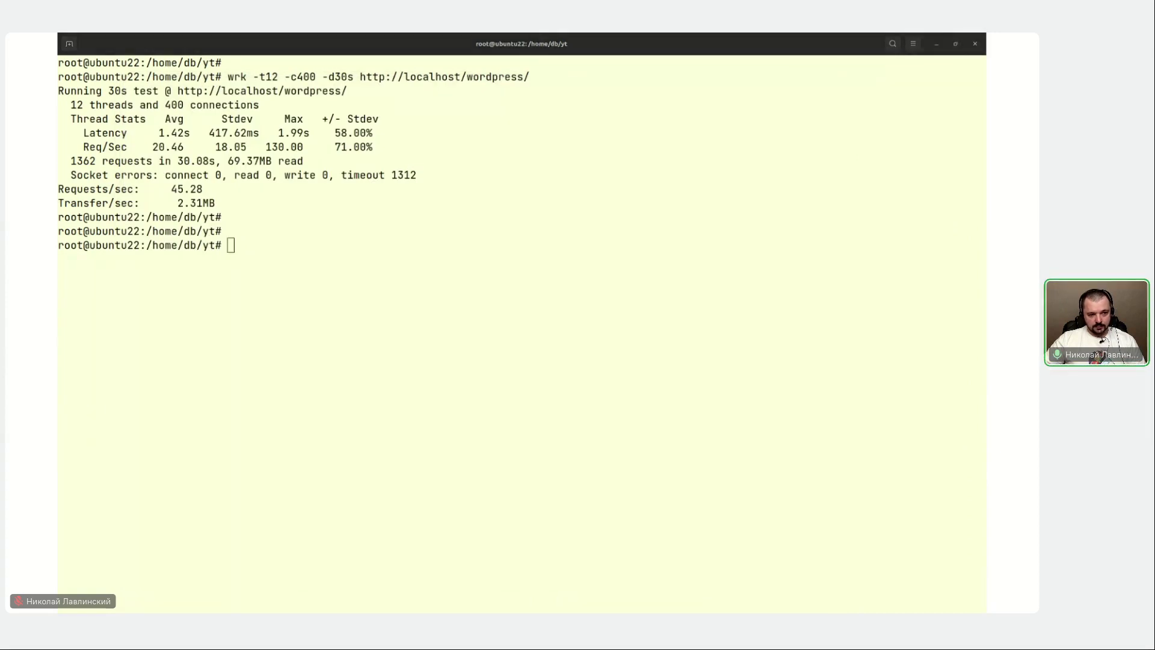
key("alt+Tab")
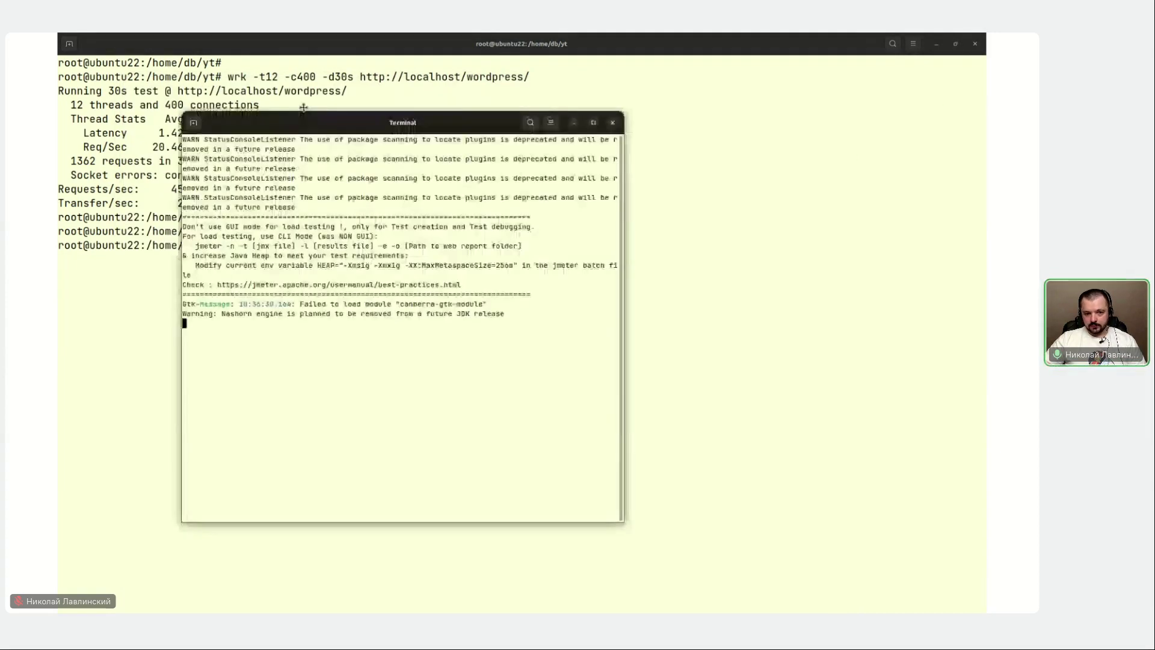
key("super+Up")
key("ctrl+plus")
key("ctrl+plus")
key("ctrl+plus")
Examine the terminal's advice against GUI mode and the arguments of the suggested jmeter CLI command, including the jmx and results files.
left_click_drag(88, 147, 332, 145)
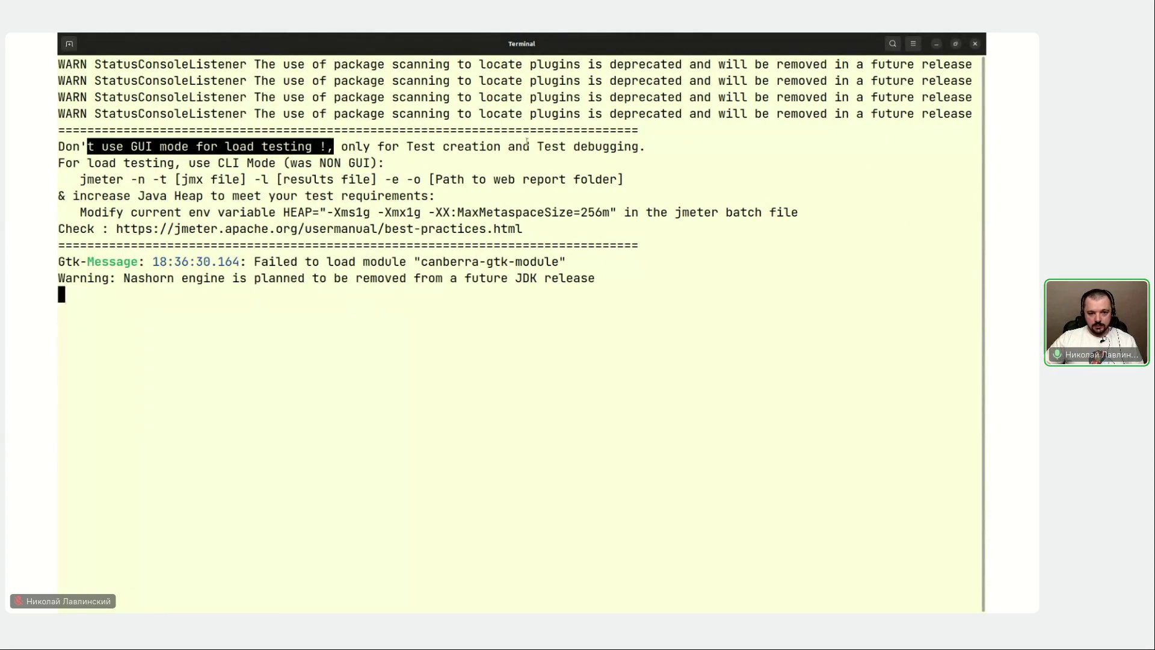
left_click_drag(66, 180, 627, 178)
left_click_drag(175, 179, 251, 180)
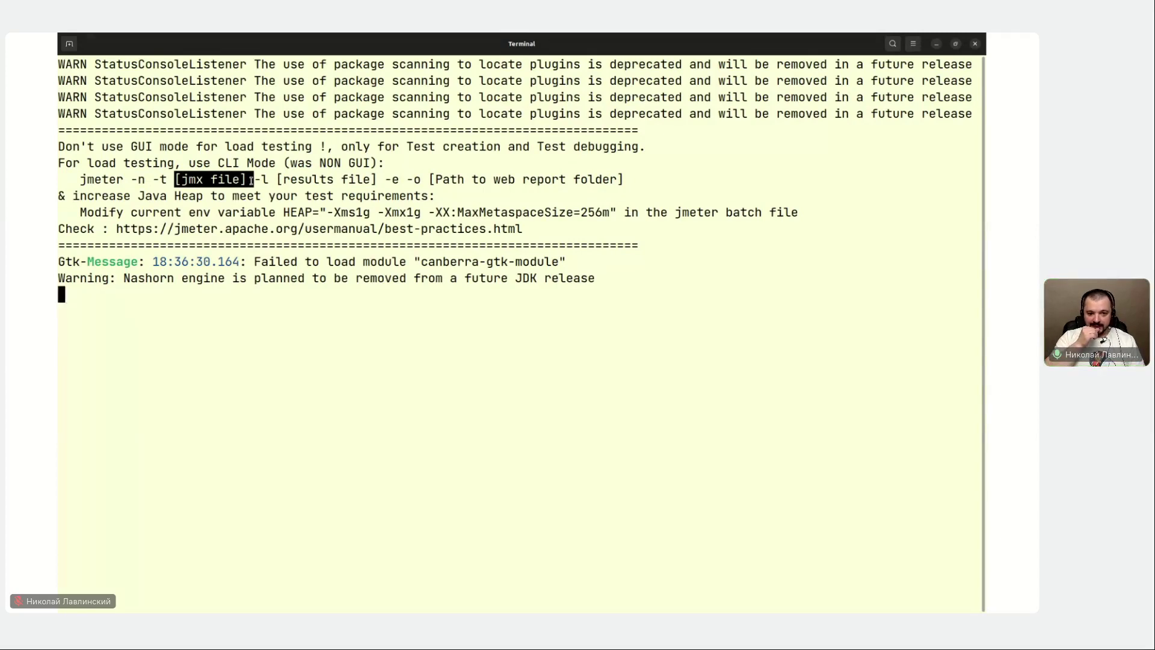
left_click_drag(254, 179, 374, 180)
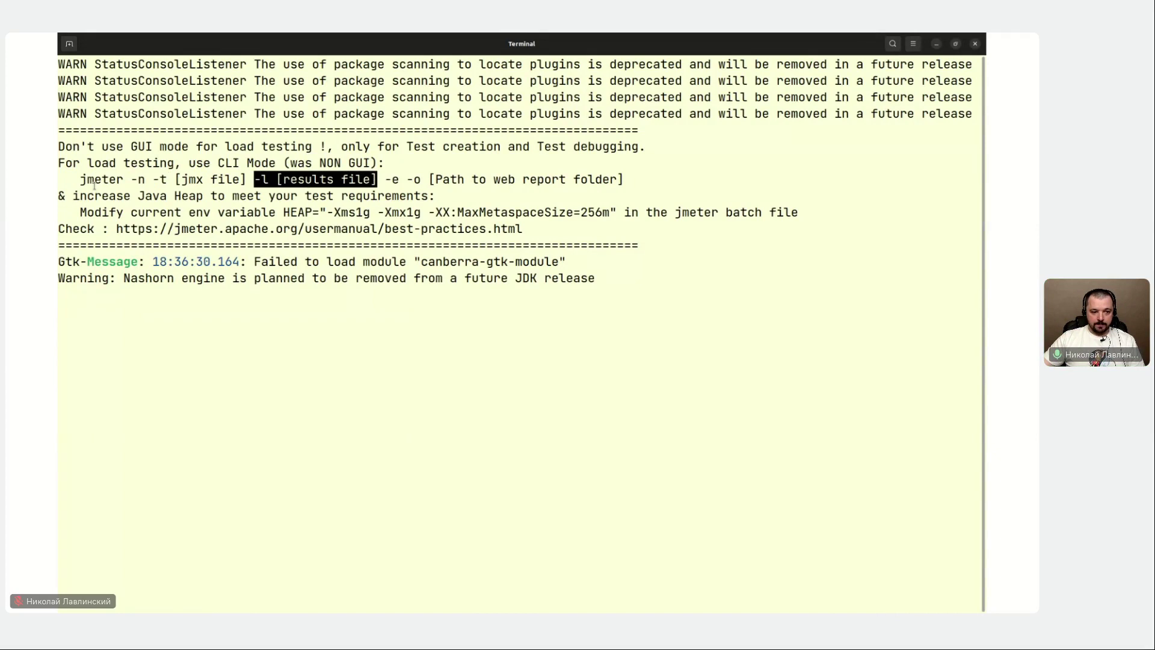
Examine the Java heap advice with the HEAP variable's -Xms1g and -Xmx1g options, and minimize that terminal.
left_click_drag(79, 213, 797, 211)
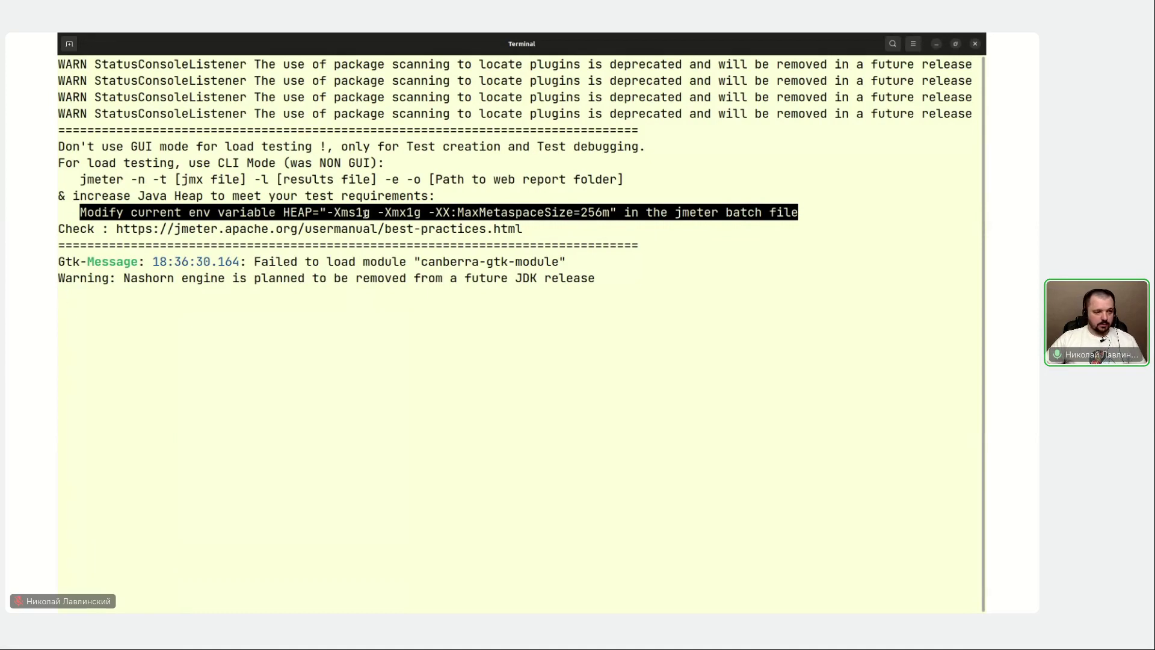
left_click_drag(321, 212, 428, 212)
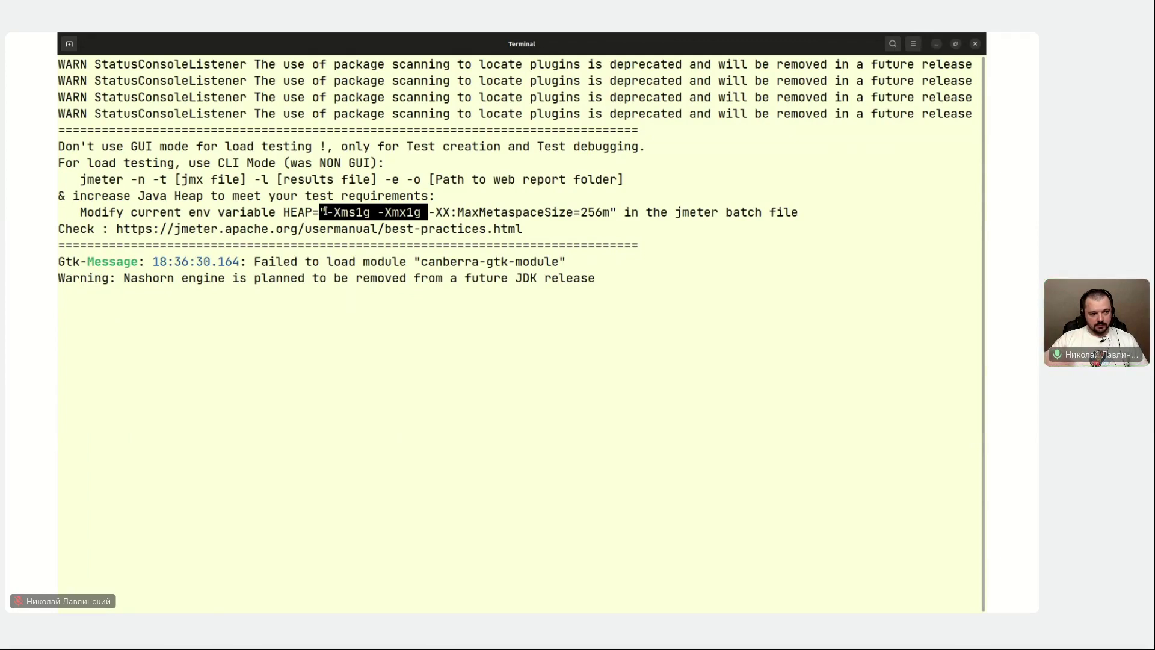
triple_click(151, 215)
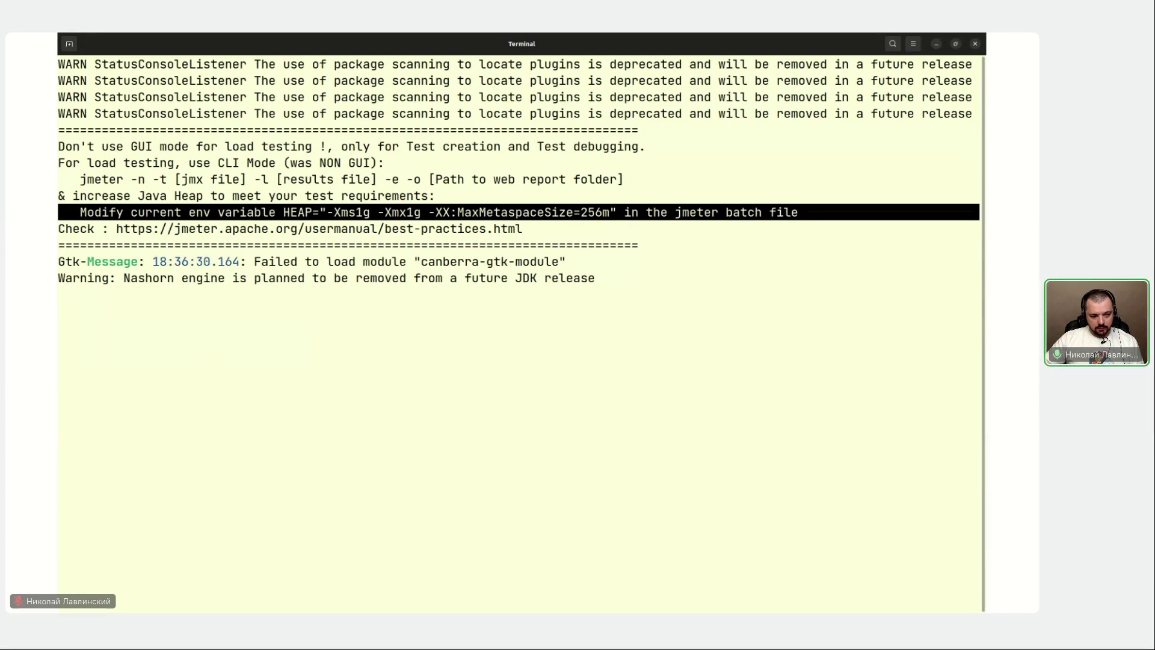
left_click(430, 344)
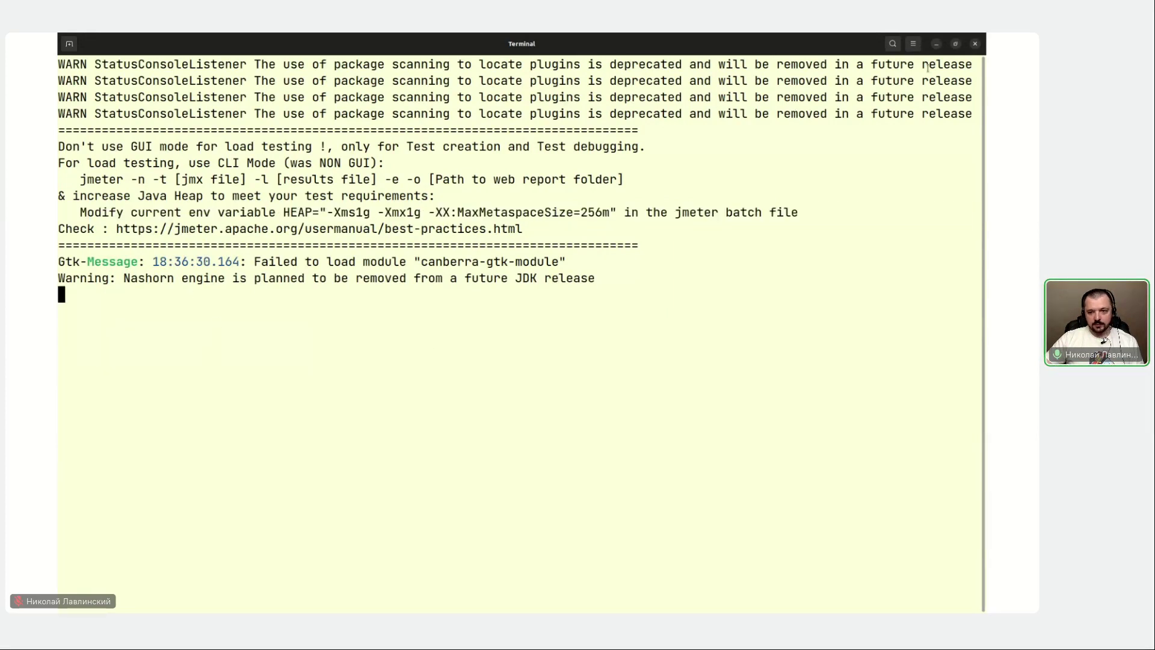
key("super+h")
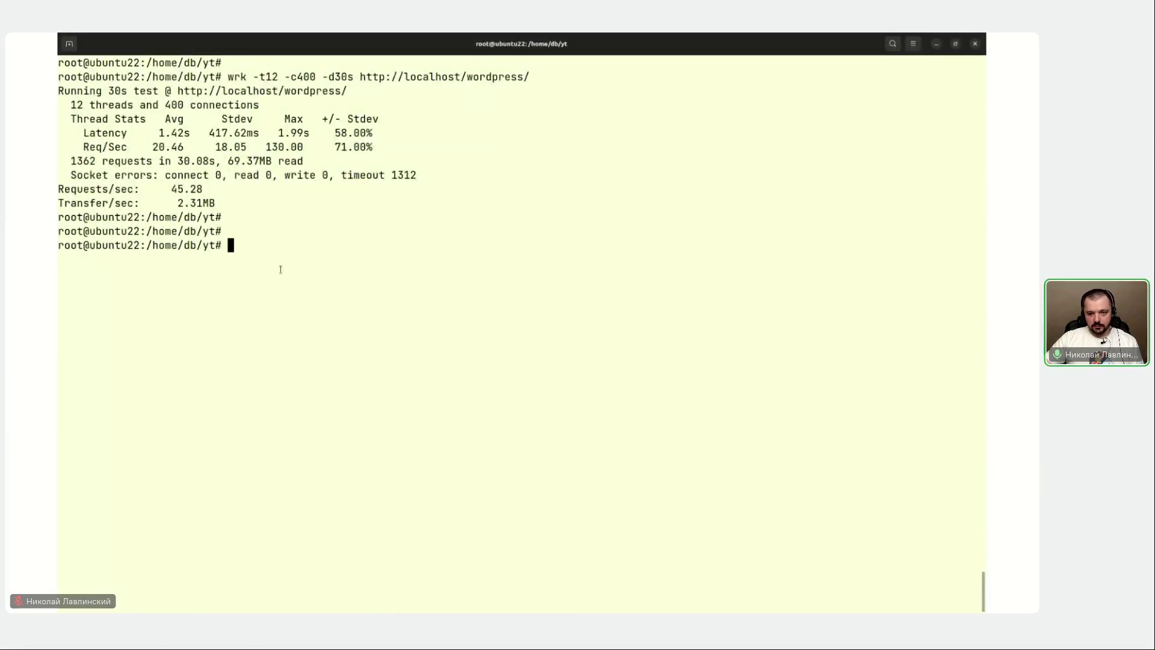
key("alt+Tab")
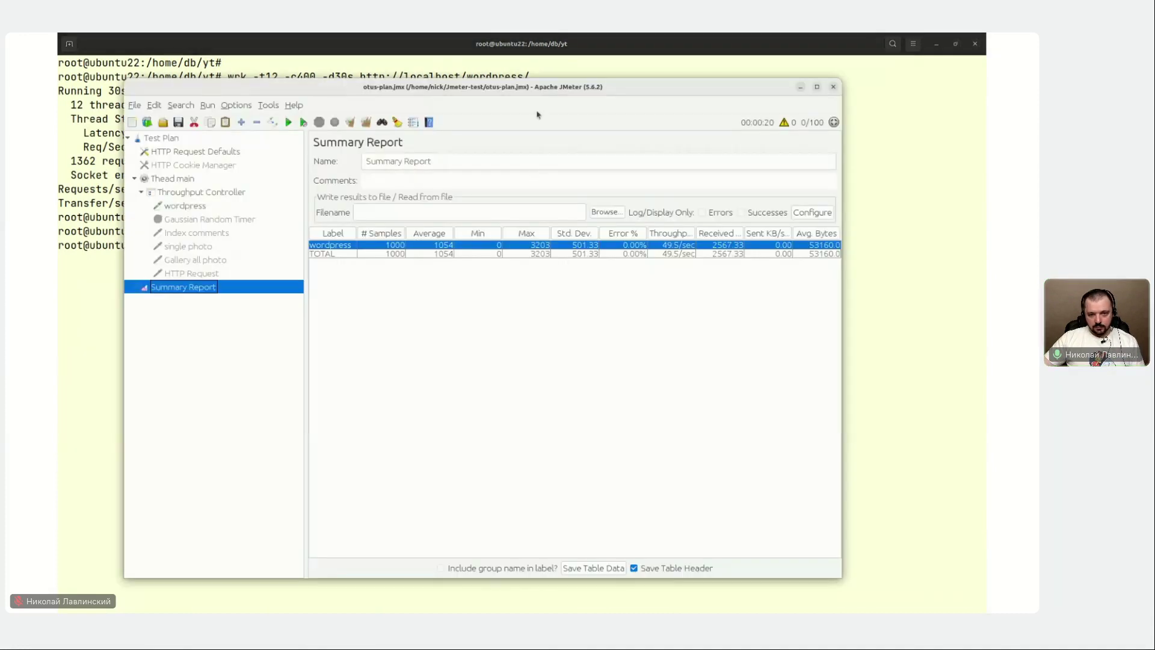
left_click_drag(535, 86, 540, 86)
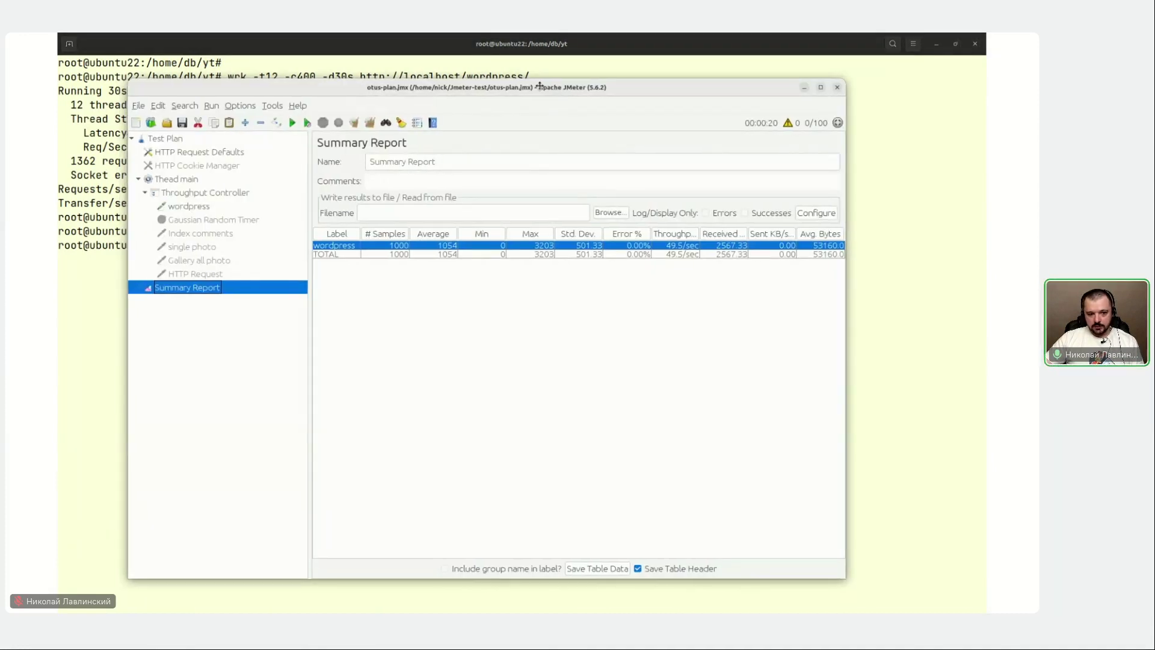
key("super+h")
key("alt+Tab")
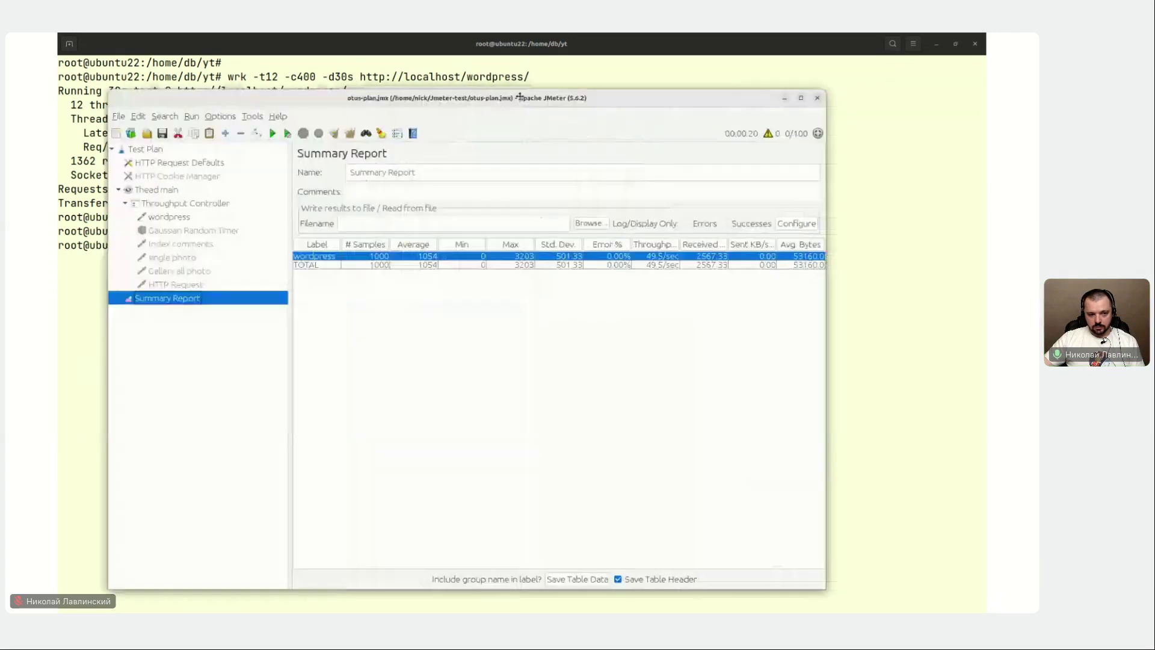
Run top in a new local terminal tab with enlarged text, refreshing every 1 second.
left_click(111, 299)
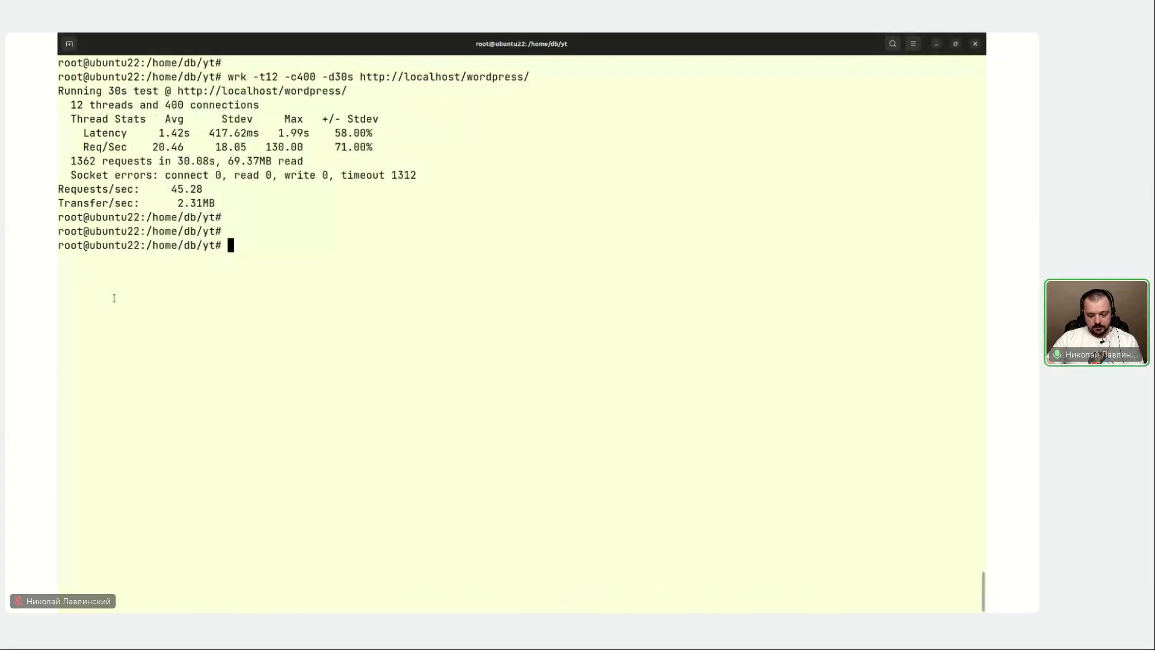
key("ctrl+shift+t")
key("ctrl+plus")
key("ctrl+plus")
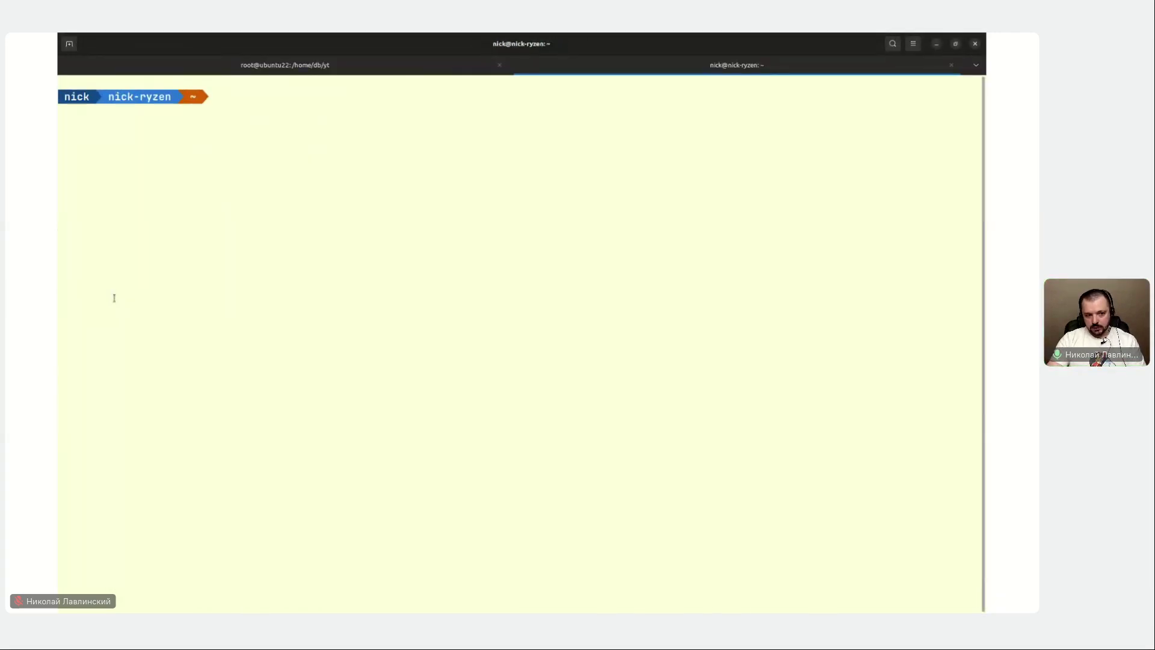
type("top")
key("Return")
type("d1")
key("Return")
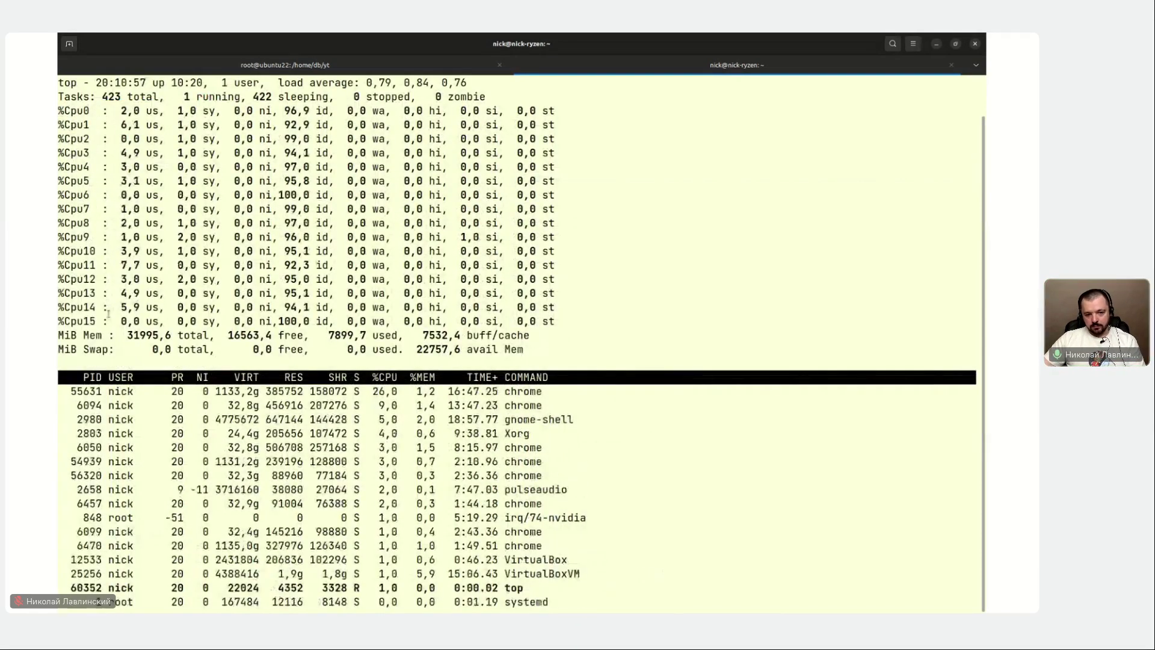
Start another run of the otus-plan.jmx test plan in JMeter and return to the top output in the terminal.
key("alt+Tab")
left_click(250, 140)
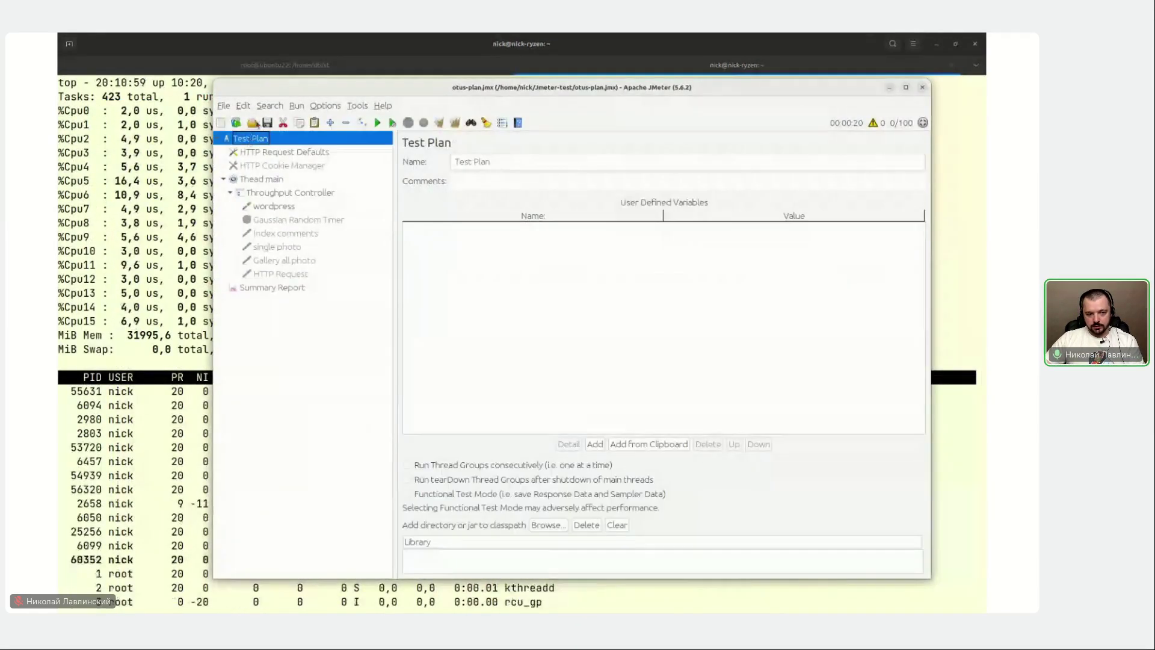
left_click(378, 123)
key("alt+Tab")
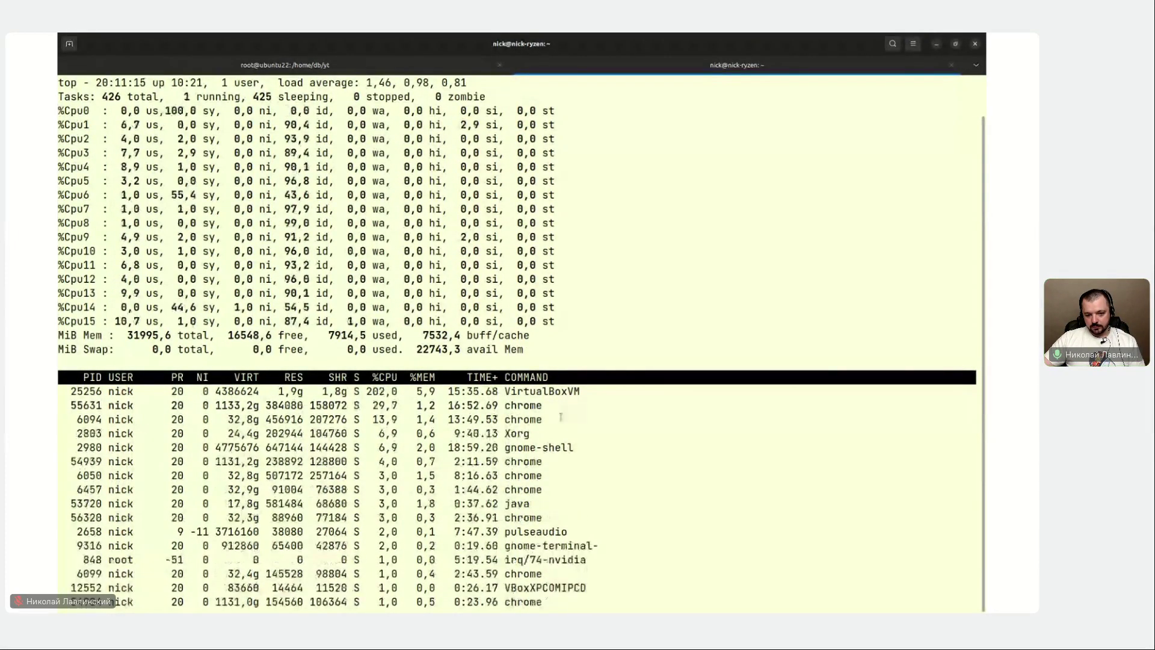
Examine the CPU load of the busiest processes in top.
double_click(507, 462)
triple_click(508, 461)
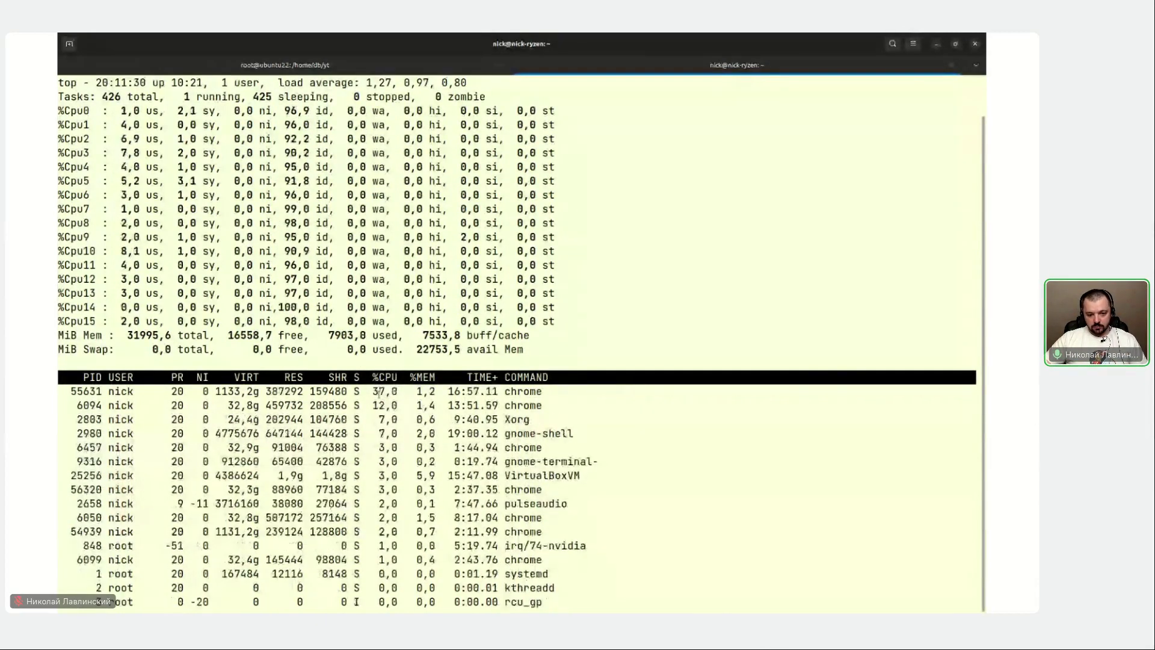
left_click_drag(561, 405, 231, 391)
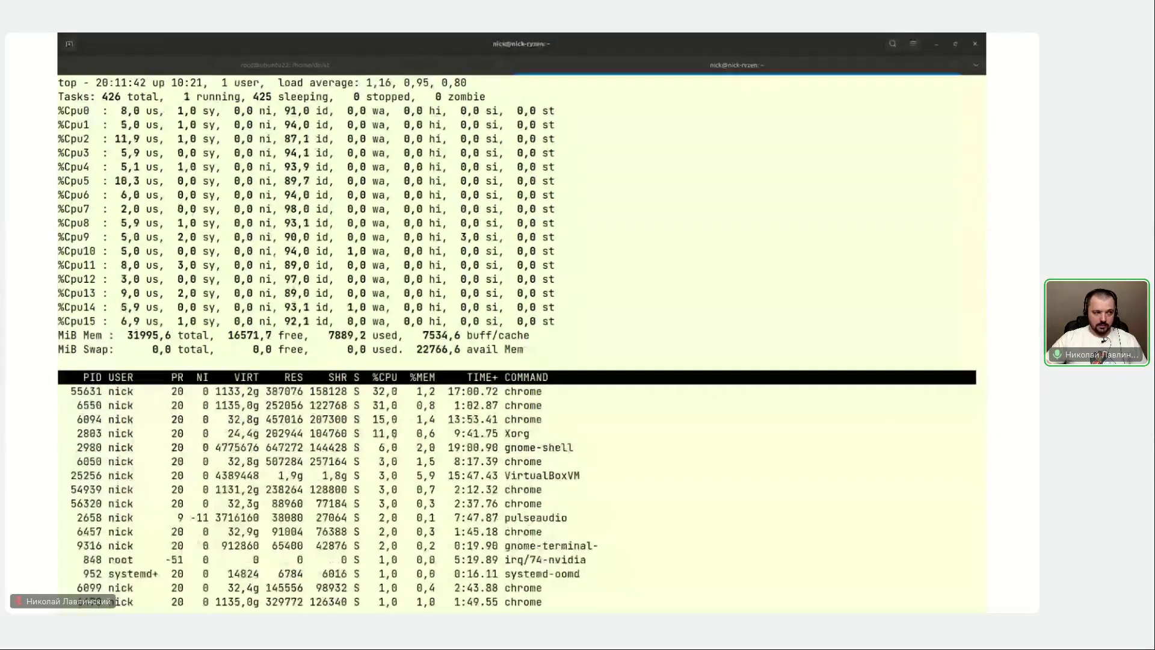
left_click(597, 271)
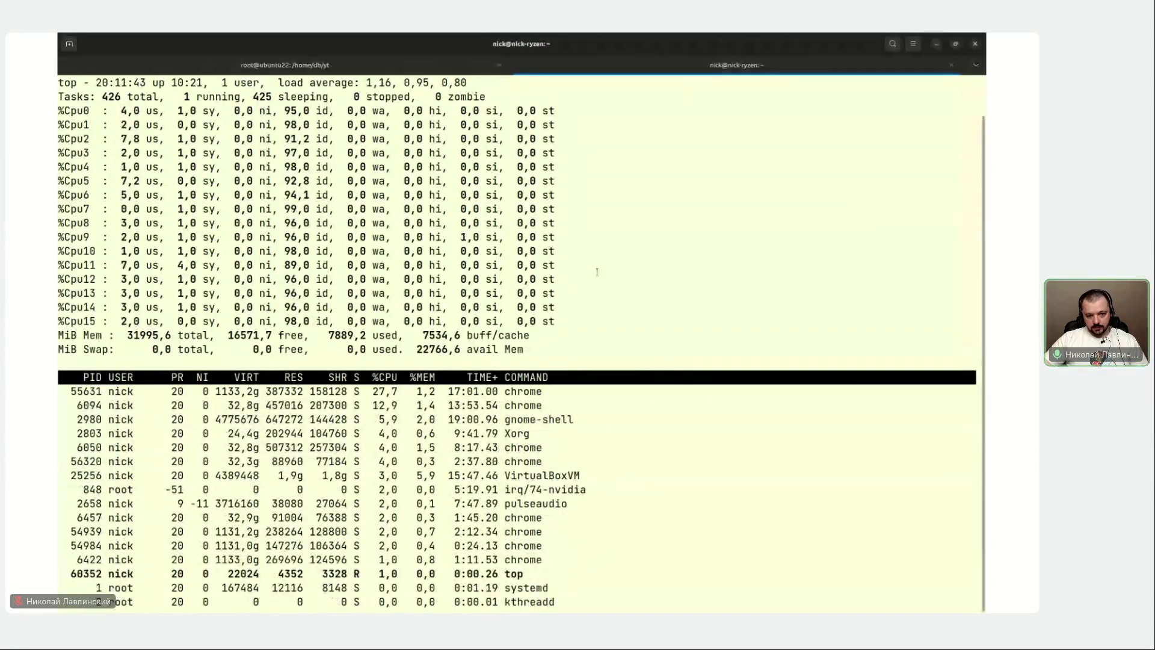
Quit top, return to JMeter and maximize its window.
key("q")
left_click(395, 65)
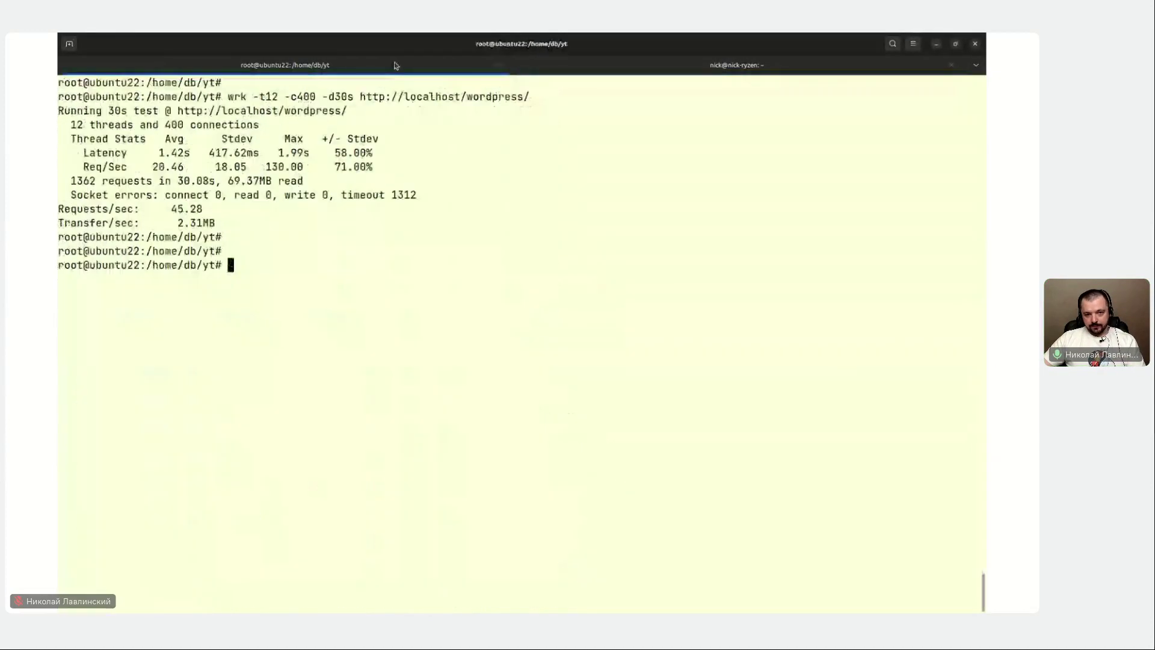
key("alt+Tab")
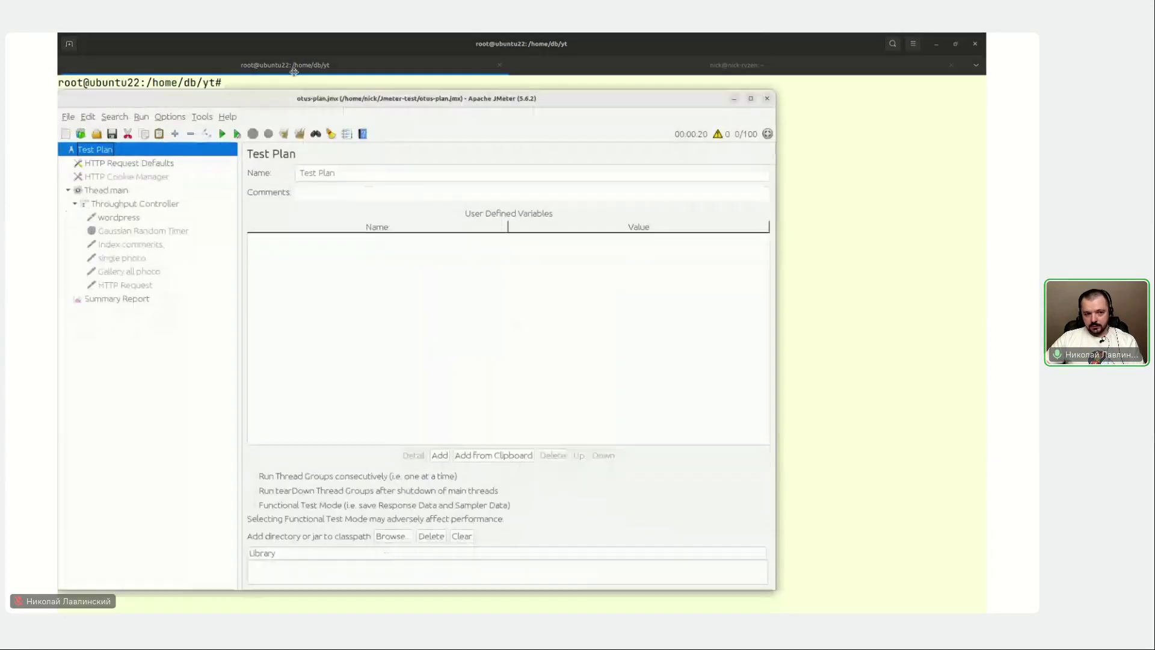
left_click_drag(309, 122, 312, 34)
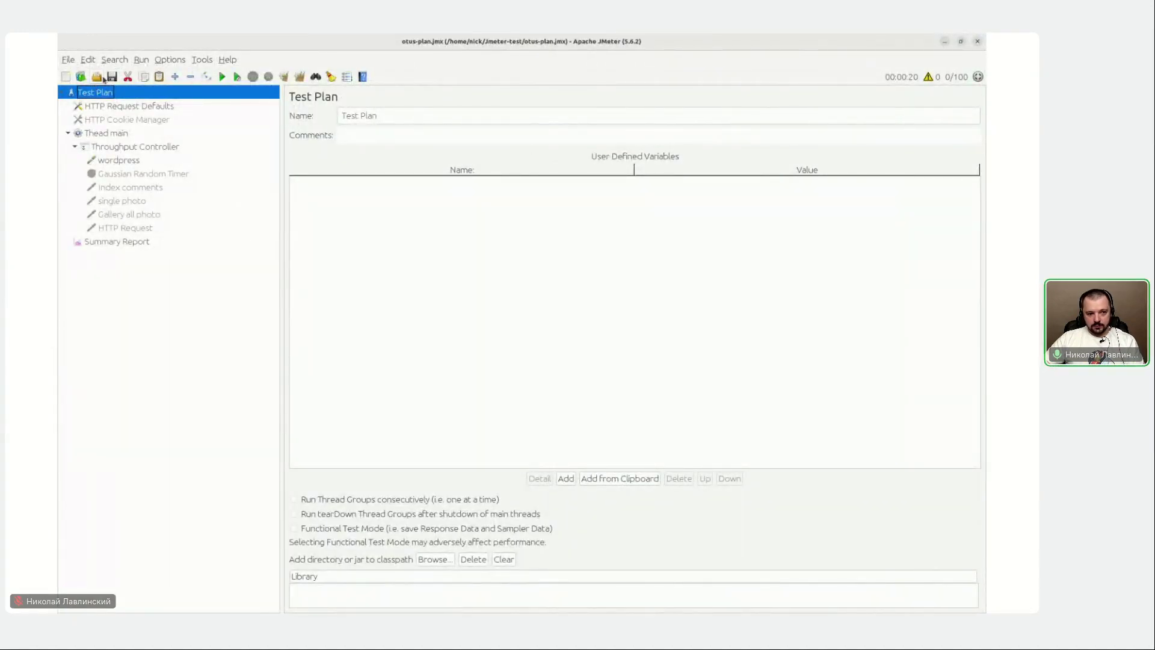
left_click(68, 60)
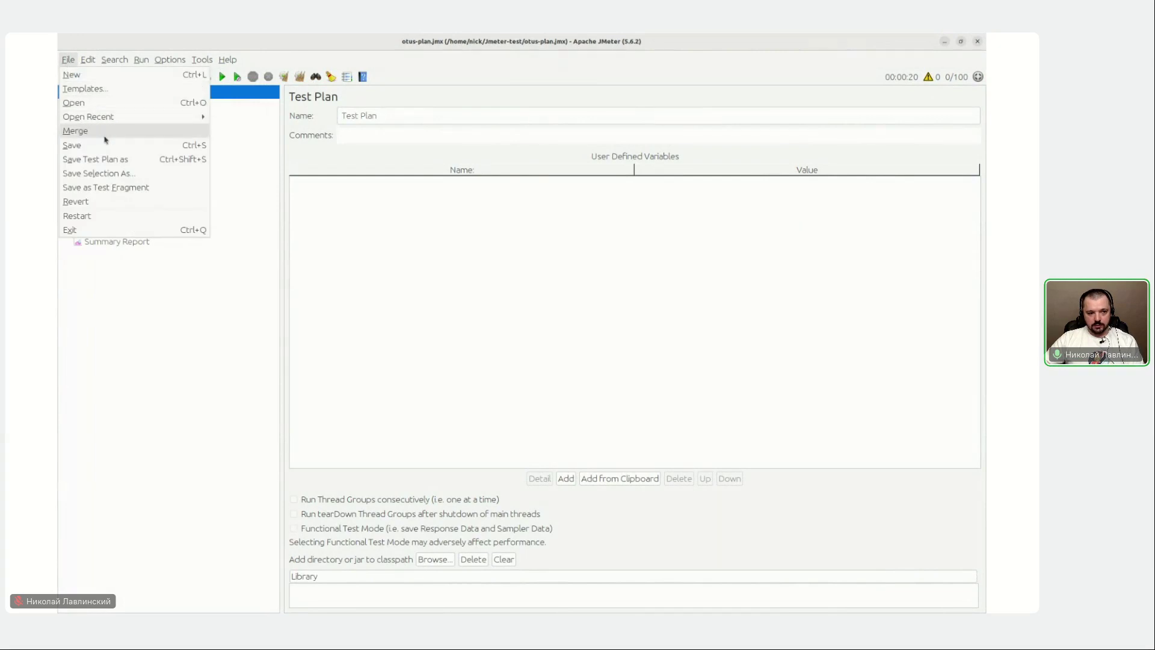
left_click(123, 376)
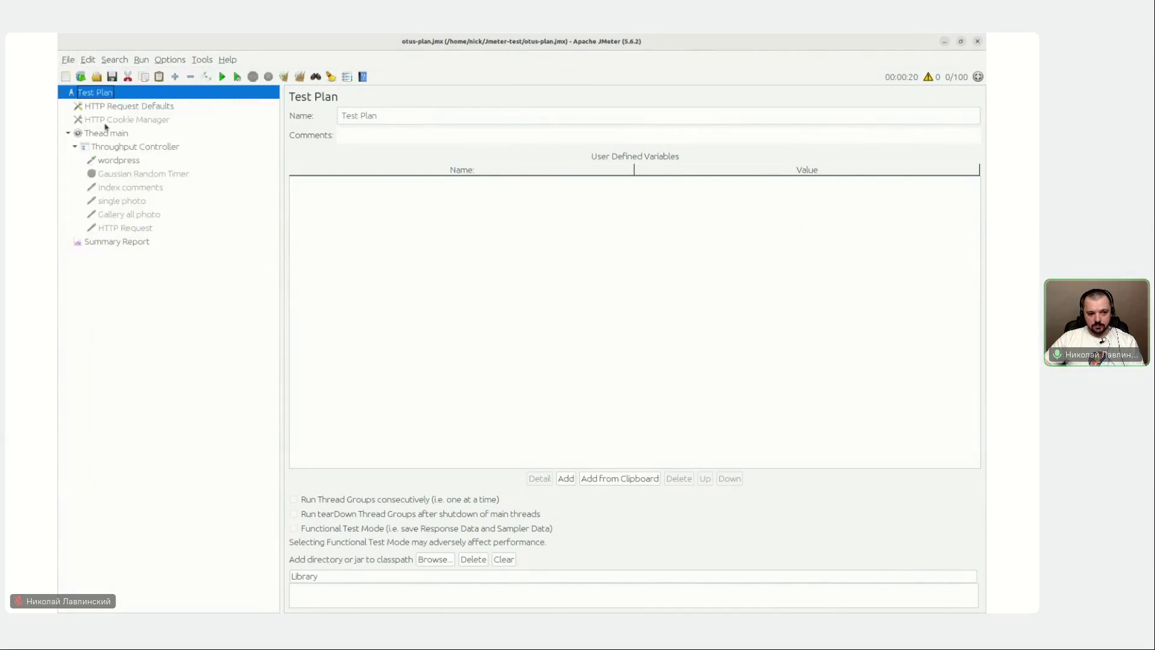
Duplicate the Thead main thread group and expand the copy down to its Throughput Controller's requests.
left_click(104, 136)
right_click(104, 136)
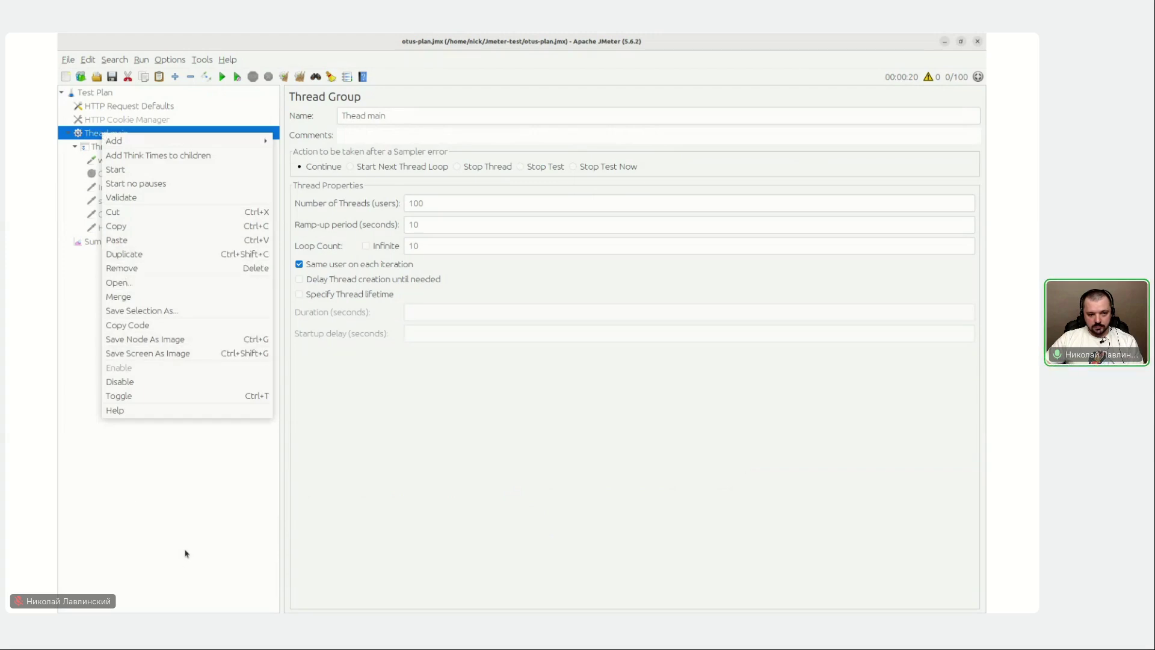
left_click(138, 255)
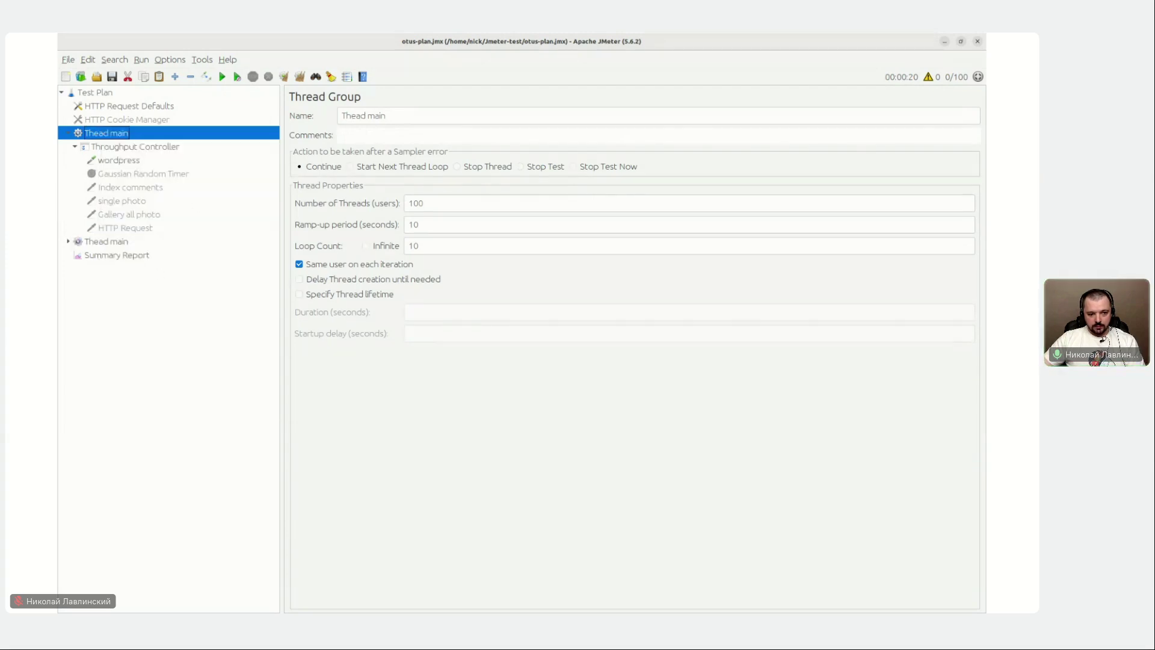
left_click(67, 242)
left_click(75, 255)
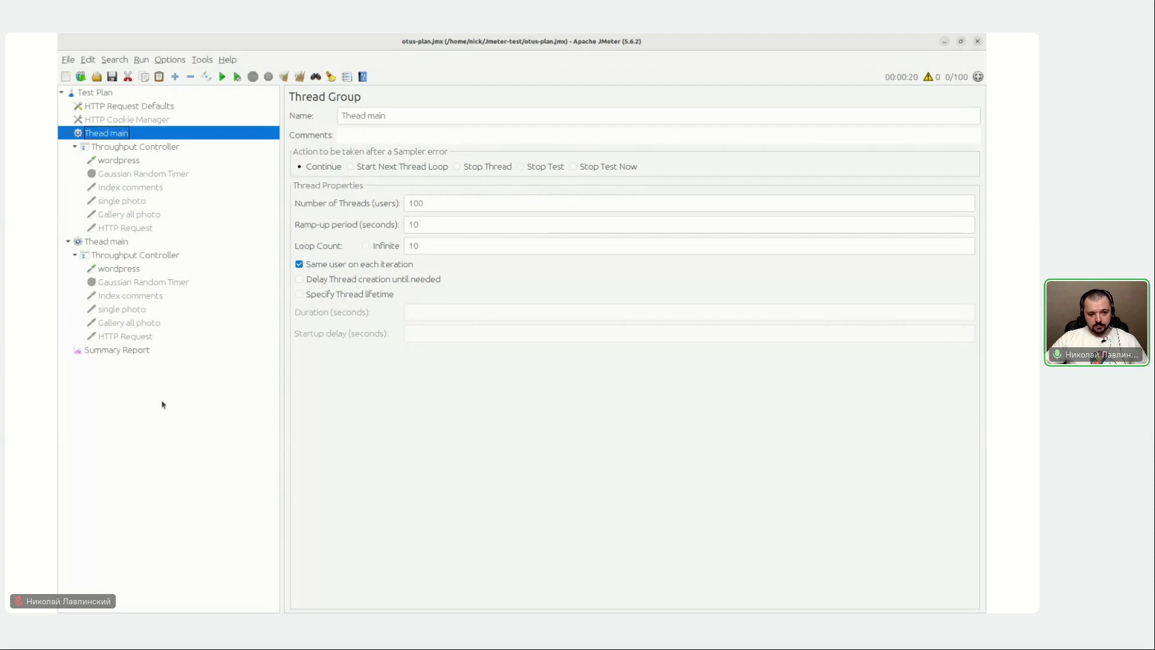
Minimize JMeter, switch to the presentation in Chrome and resume the full-screen slideshow, advancing to the Яндекс.Танк slide.
left_click(946, 41)
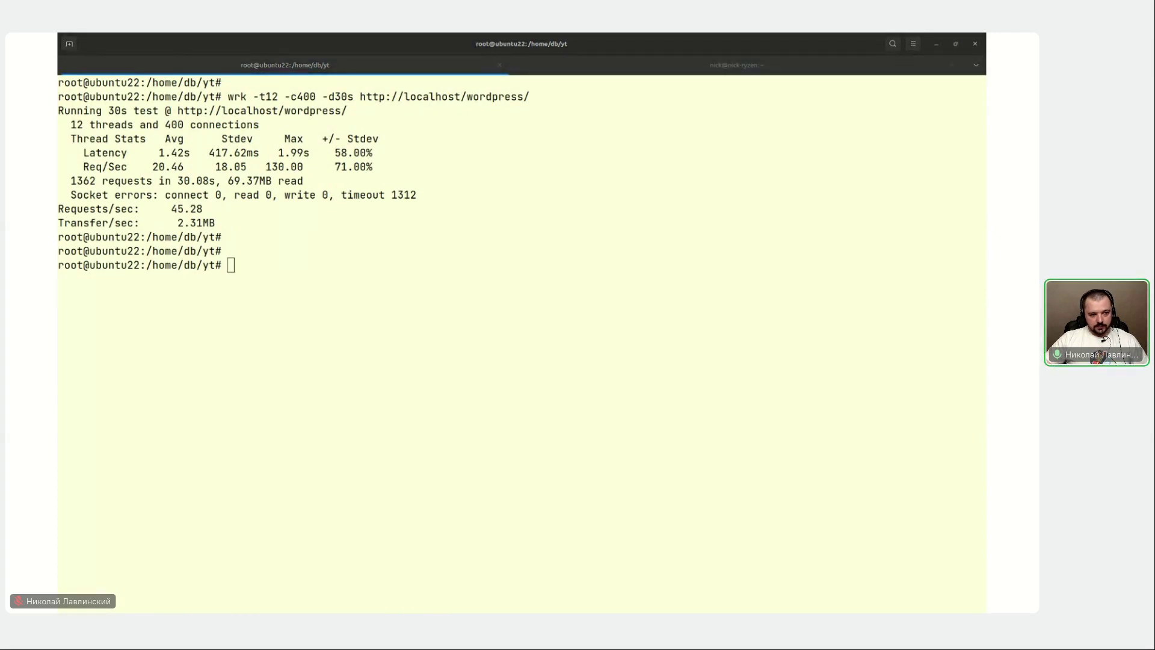
key("alt+Tab")
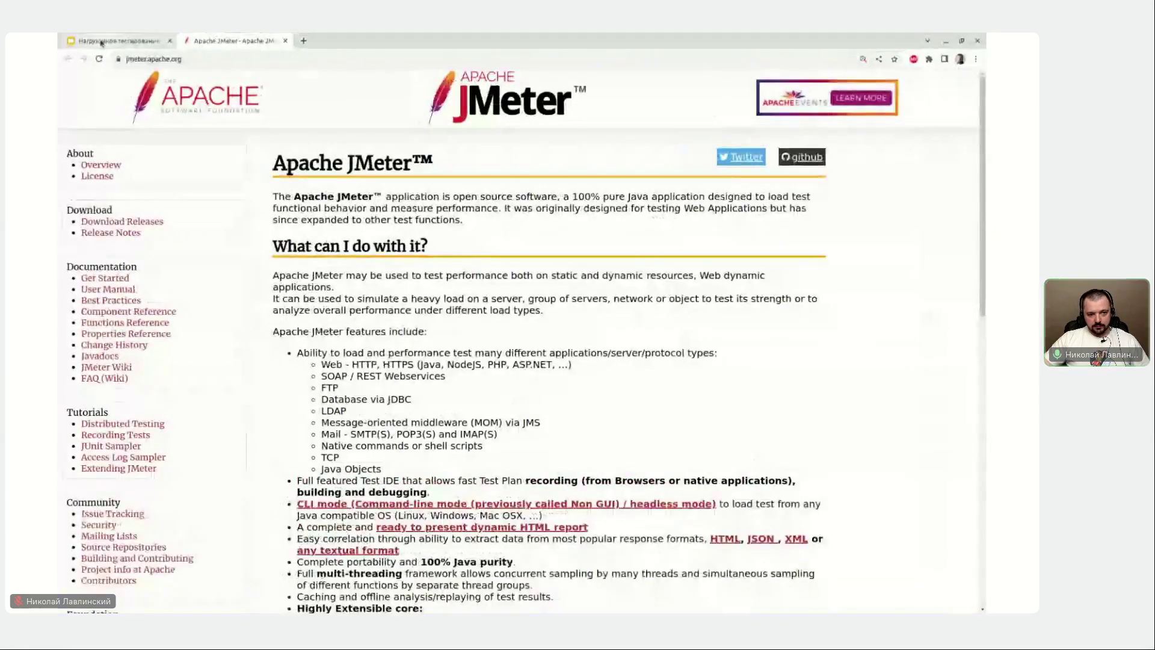
key("ctrl+Page_Up")
left_click(809, 79)
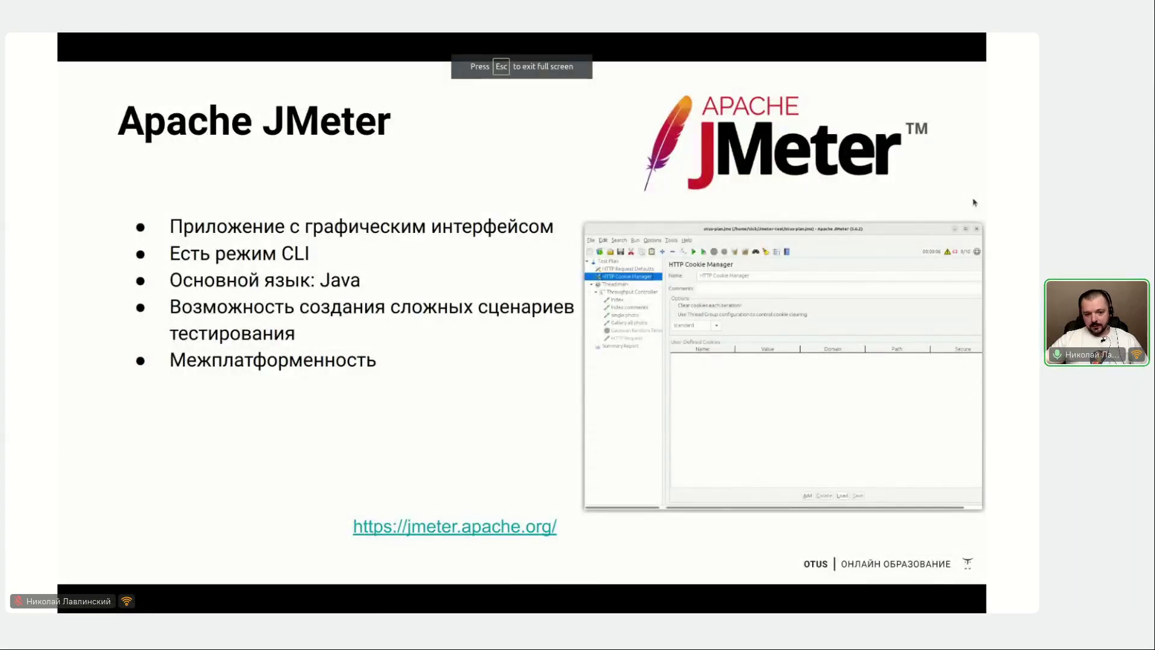
left_click(779, 420)
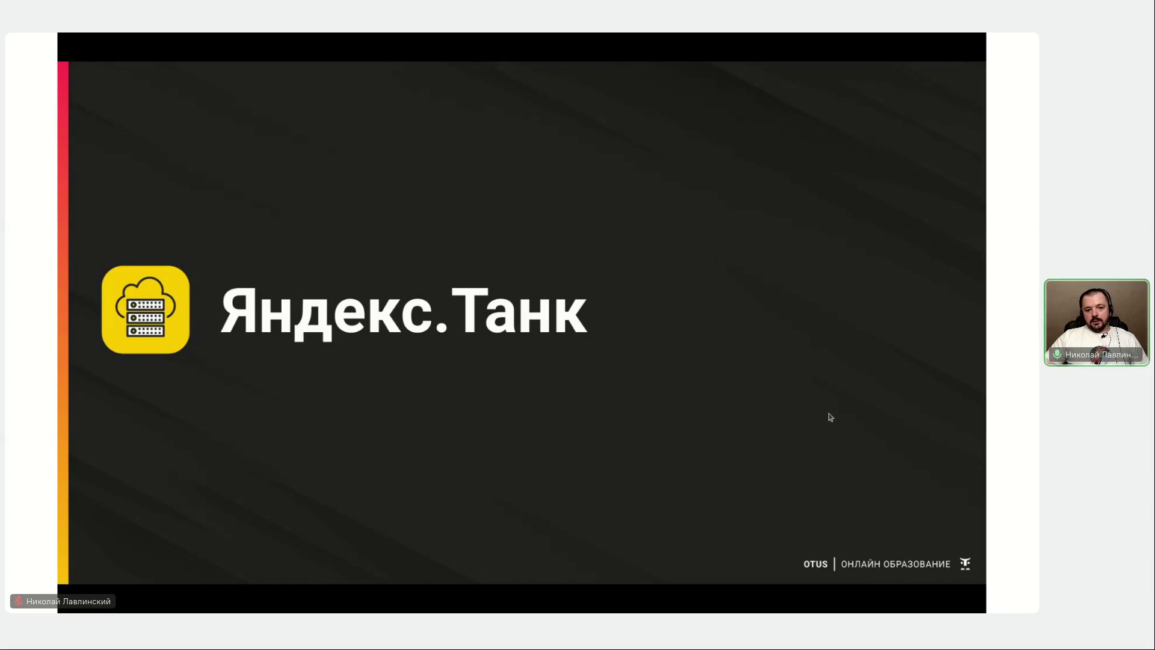